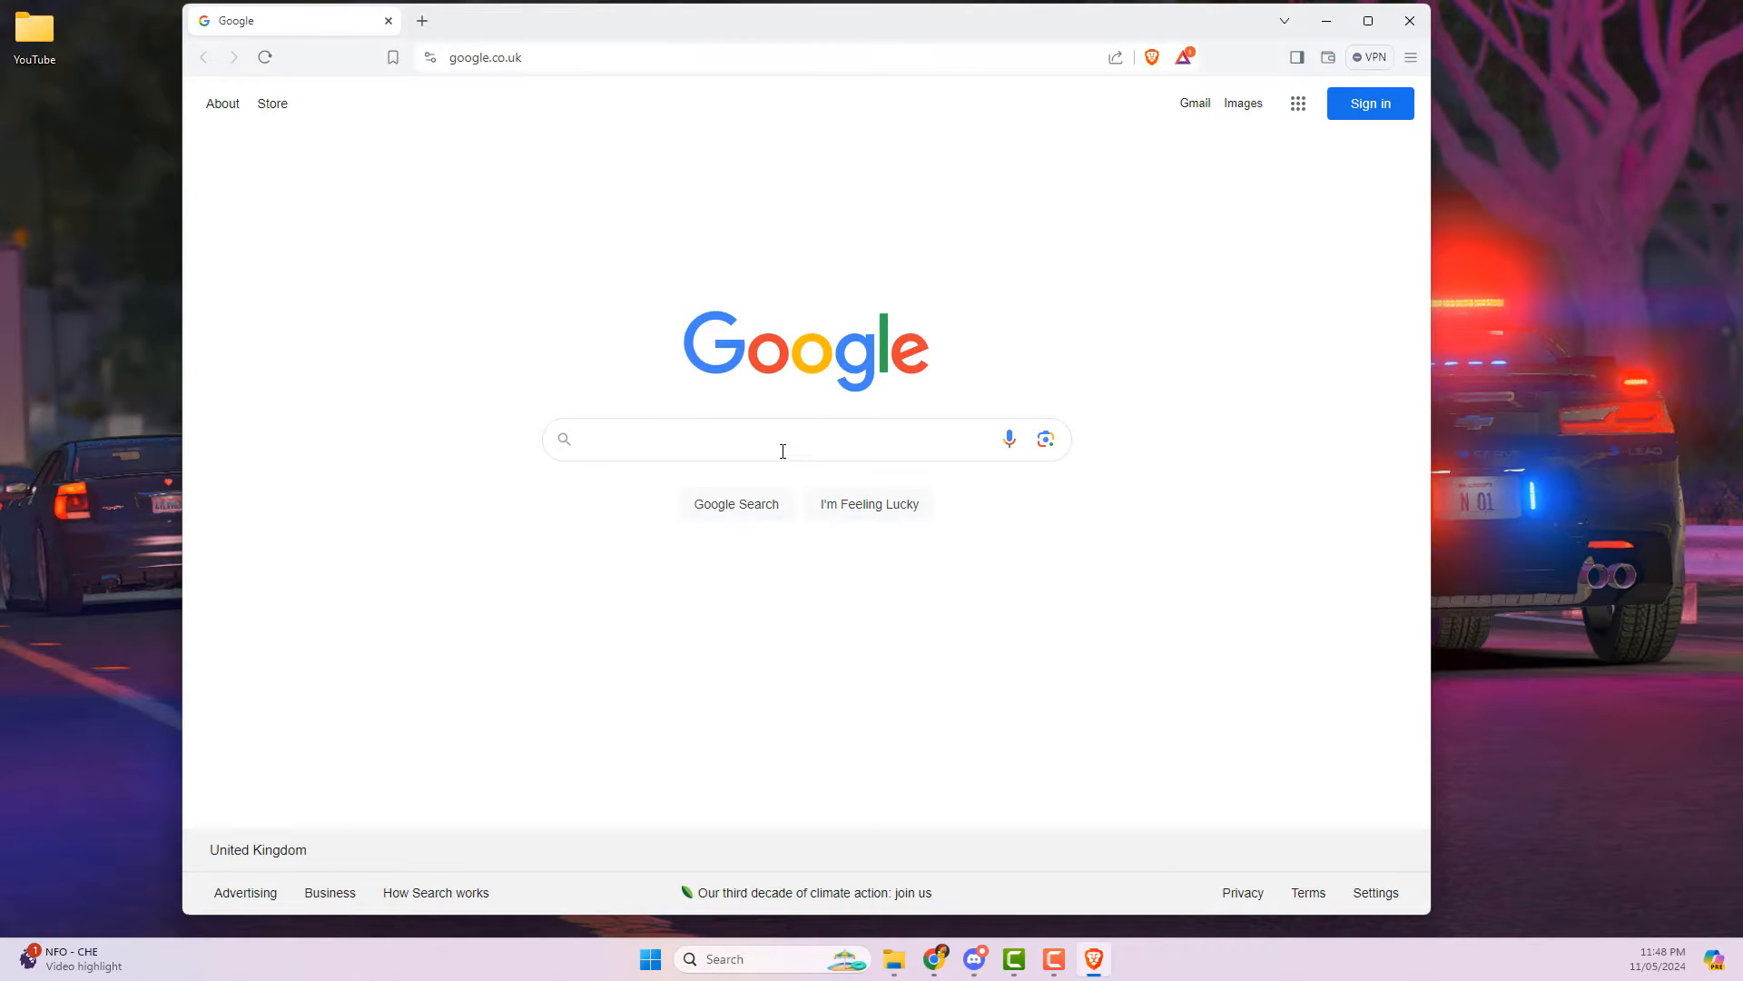
Step: Search Google for "fivem" and open the FiveM website
click(756, 445)
text(fivem)
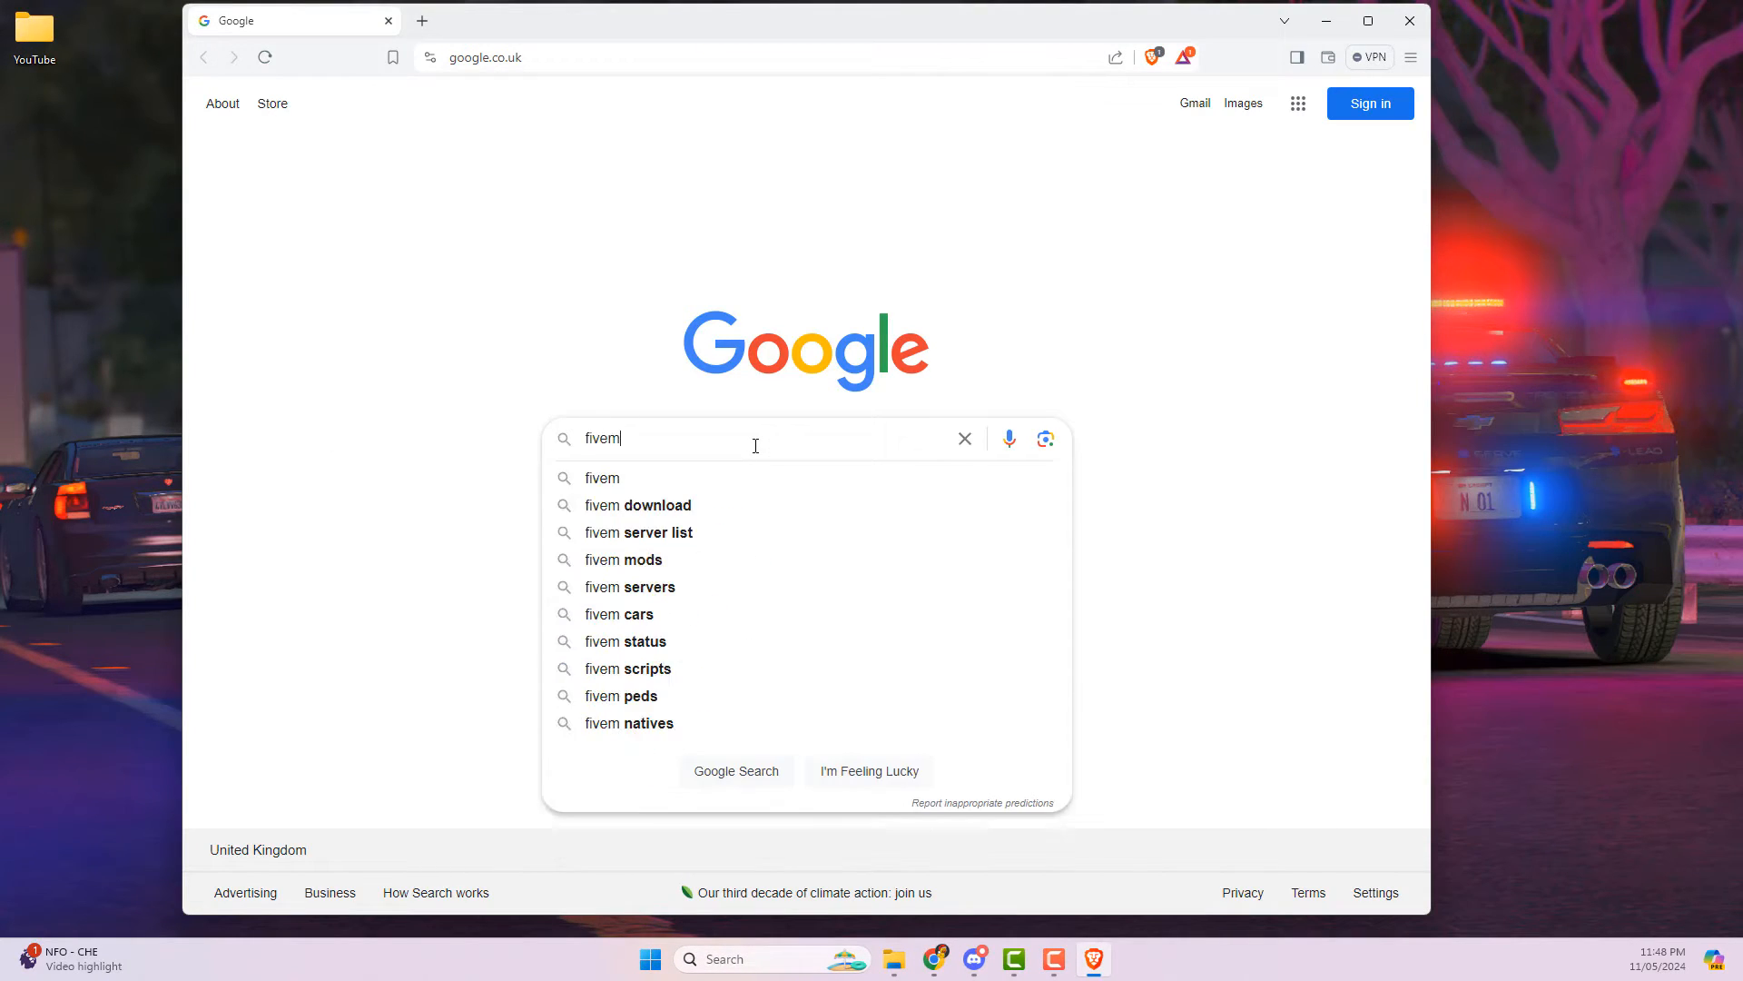
key(Return)
click(717, 284)
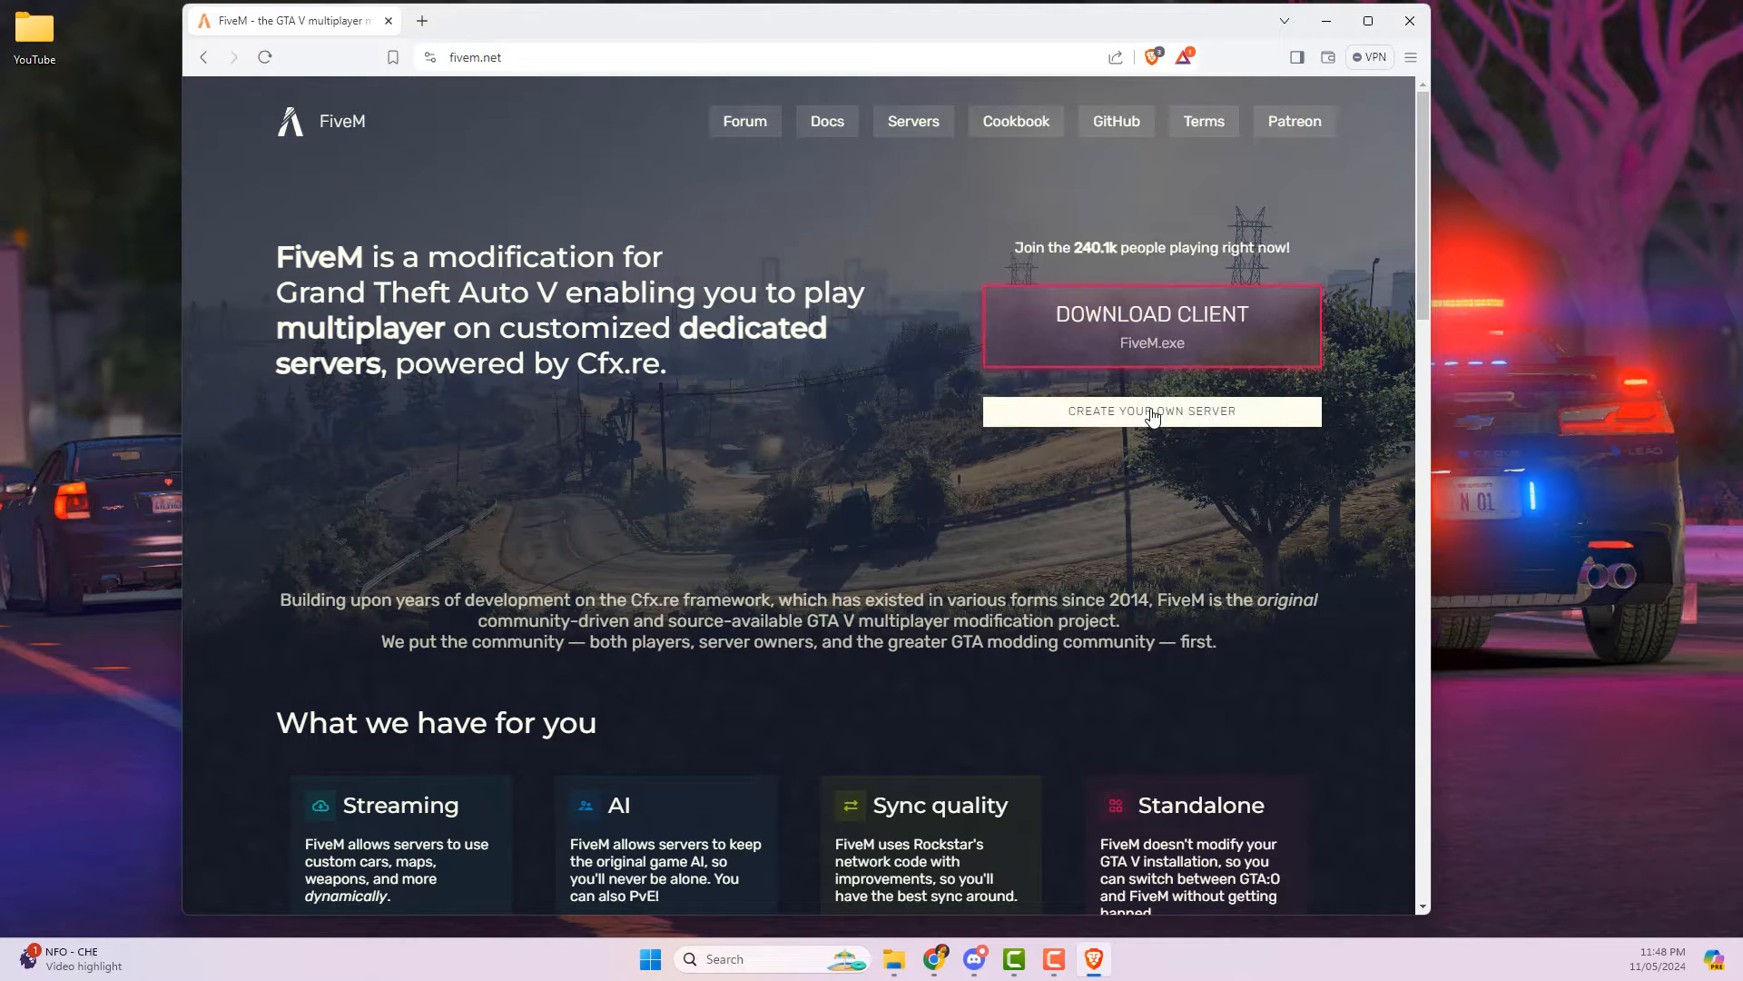
Step: Go from FiveM's create-your-own-server page to the self-hosting docs and open the Ultimate easy setup guide (txAdmin)
click(1113, 416)
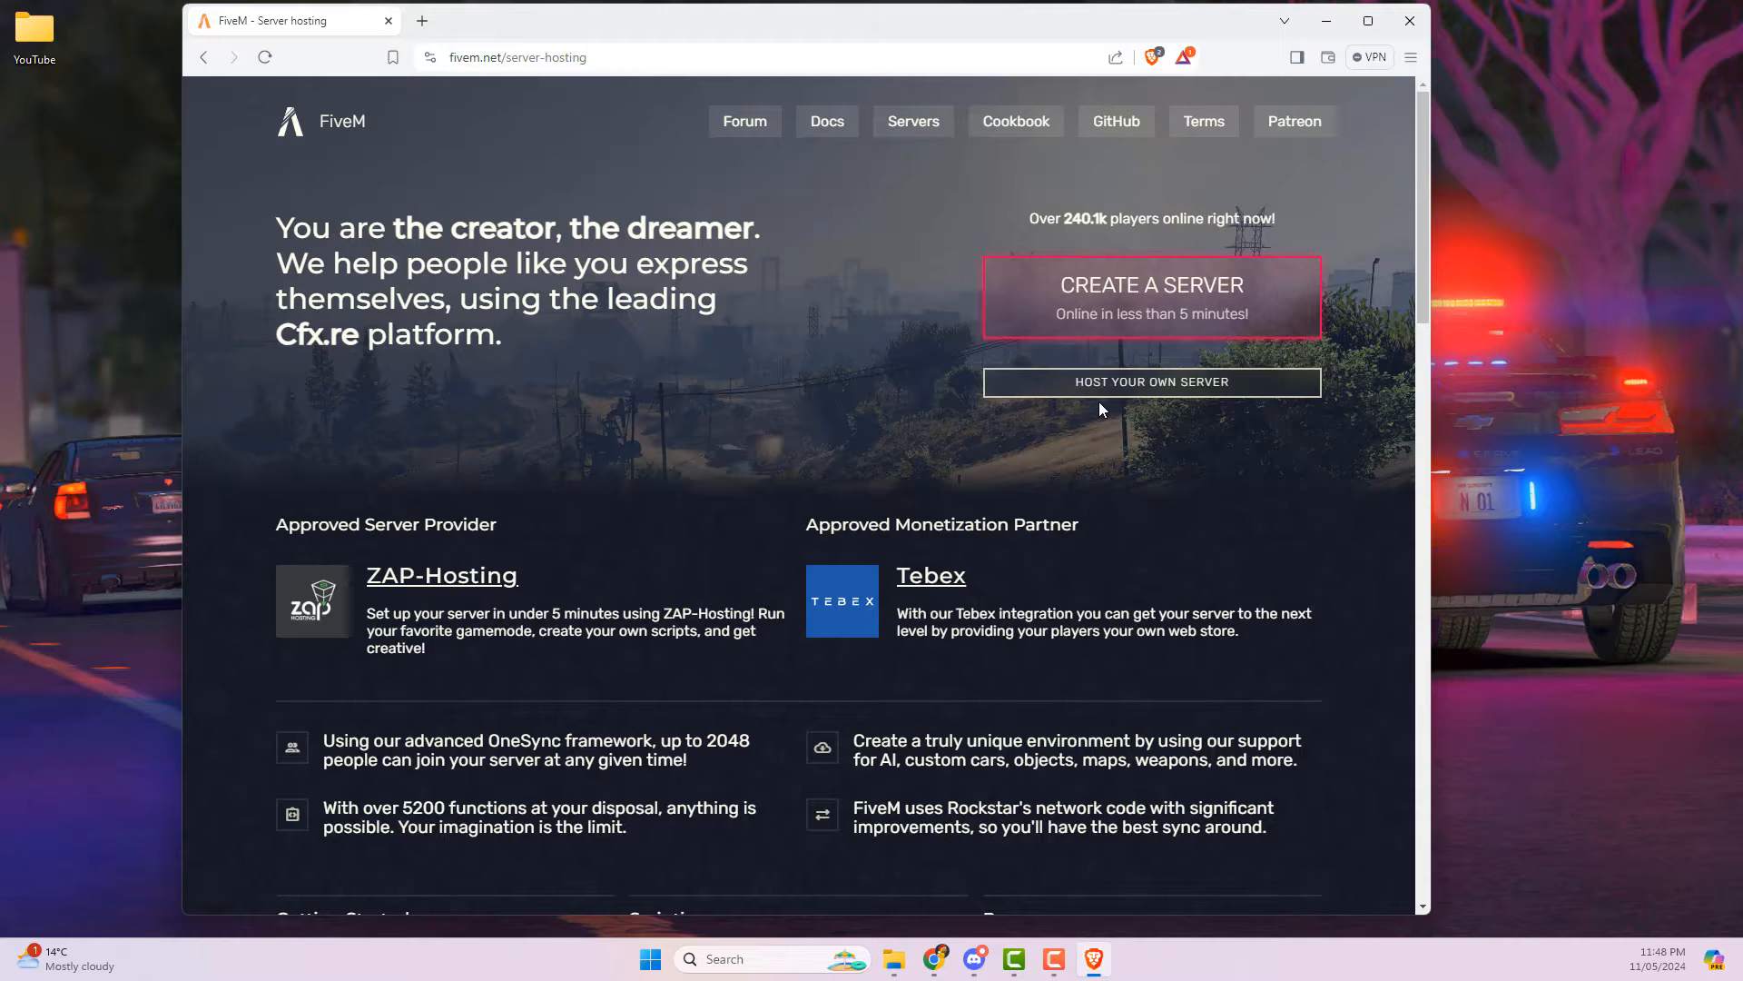
click(1102, 392)
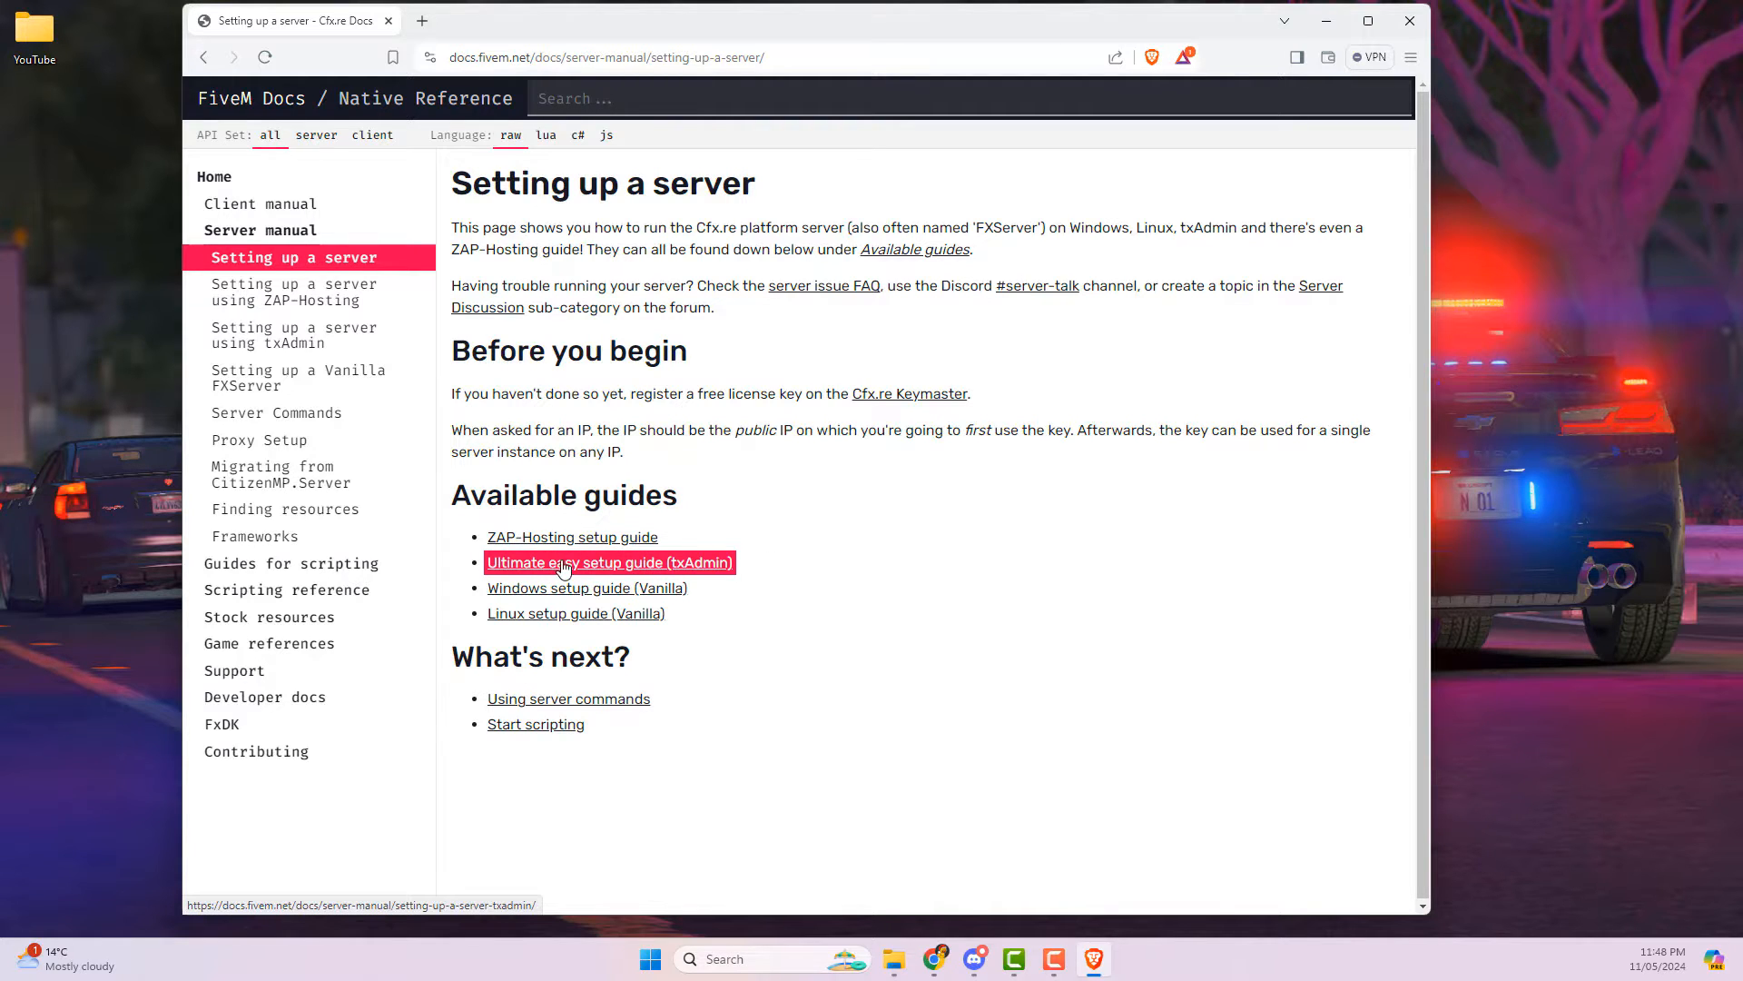
click(610, 564)
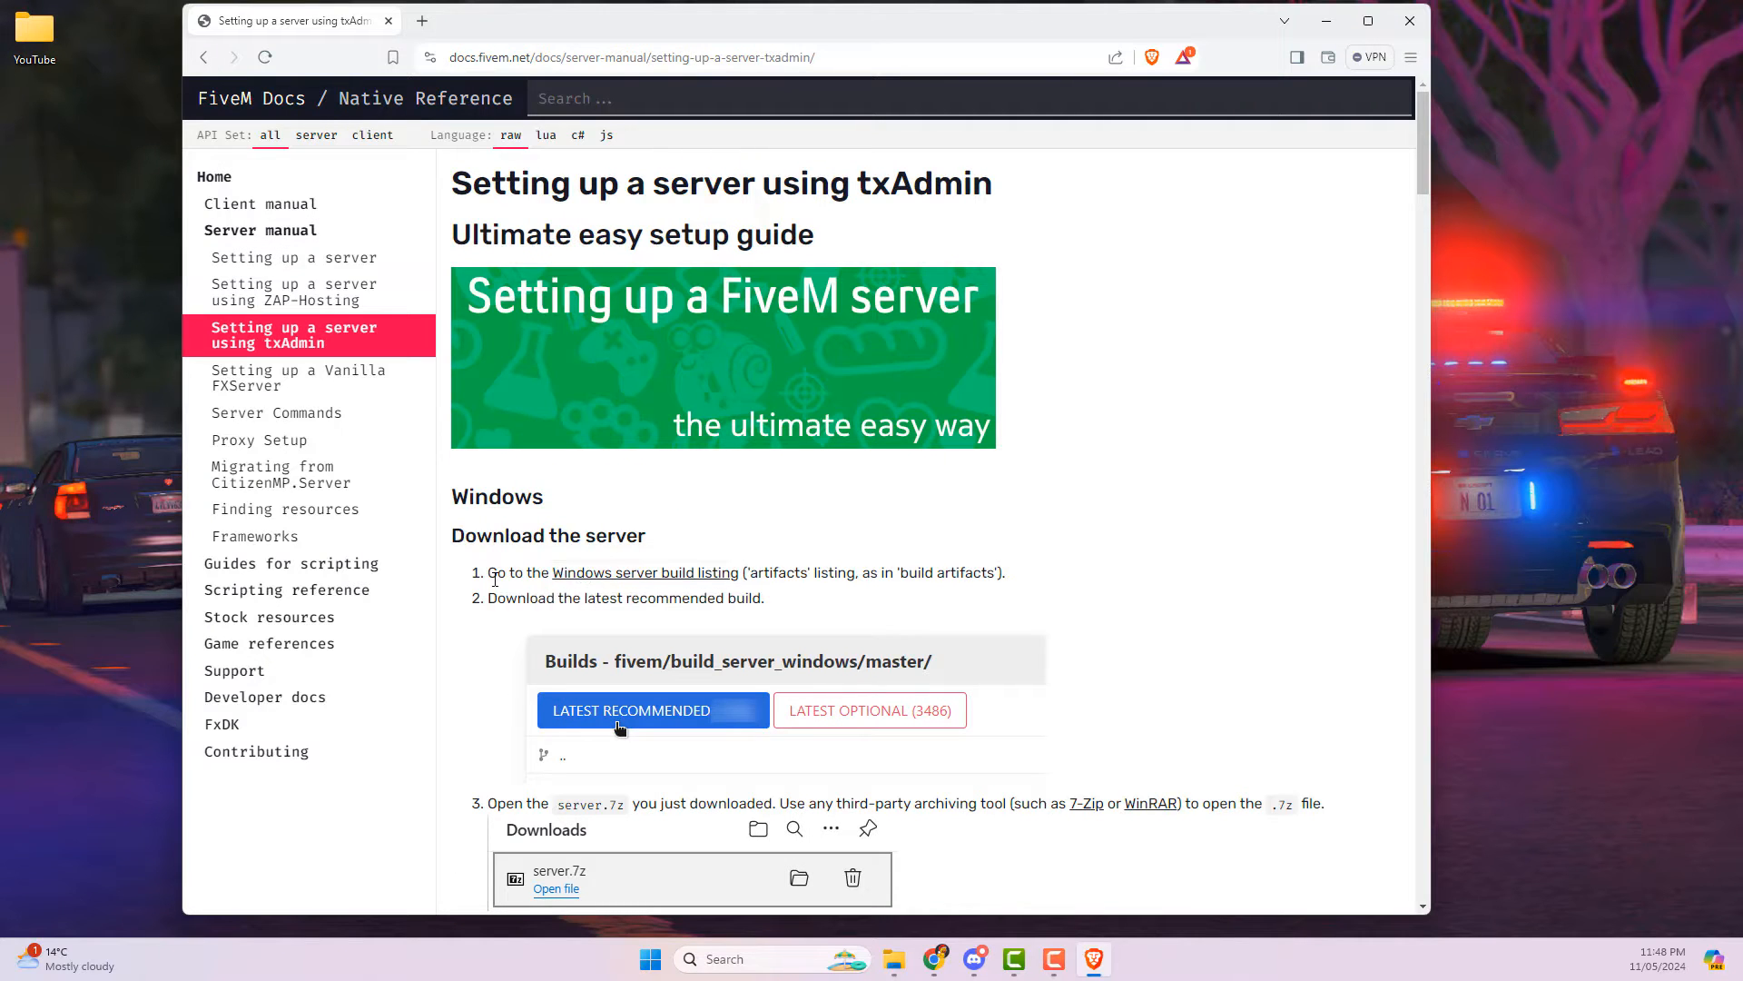
Step: Open the Windows server build listing from the guide and download the latest recommended build (7290) to Downloads as server
drag(491, 574, 759, 573)
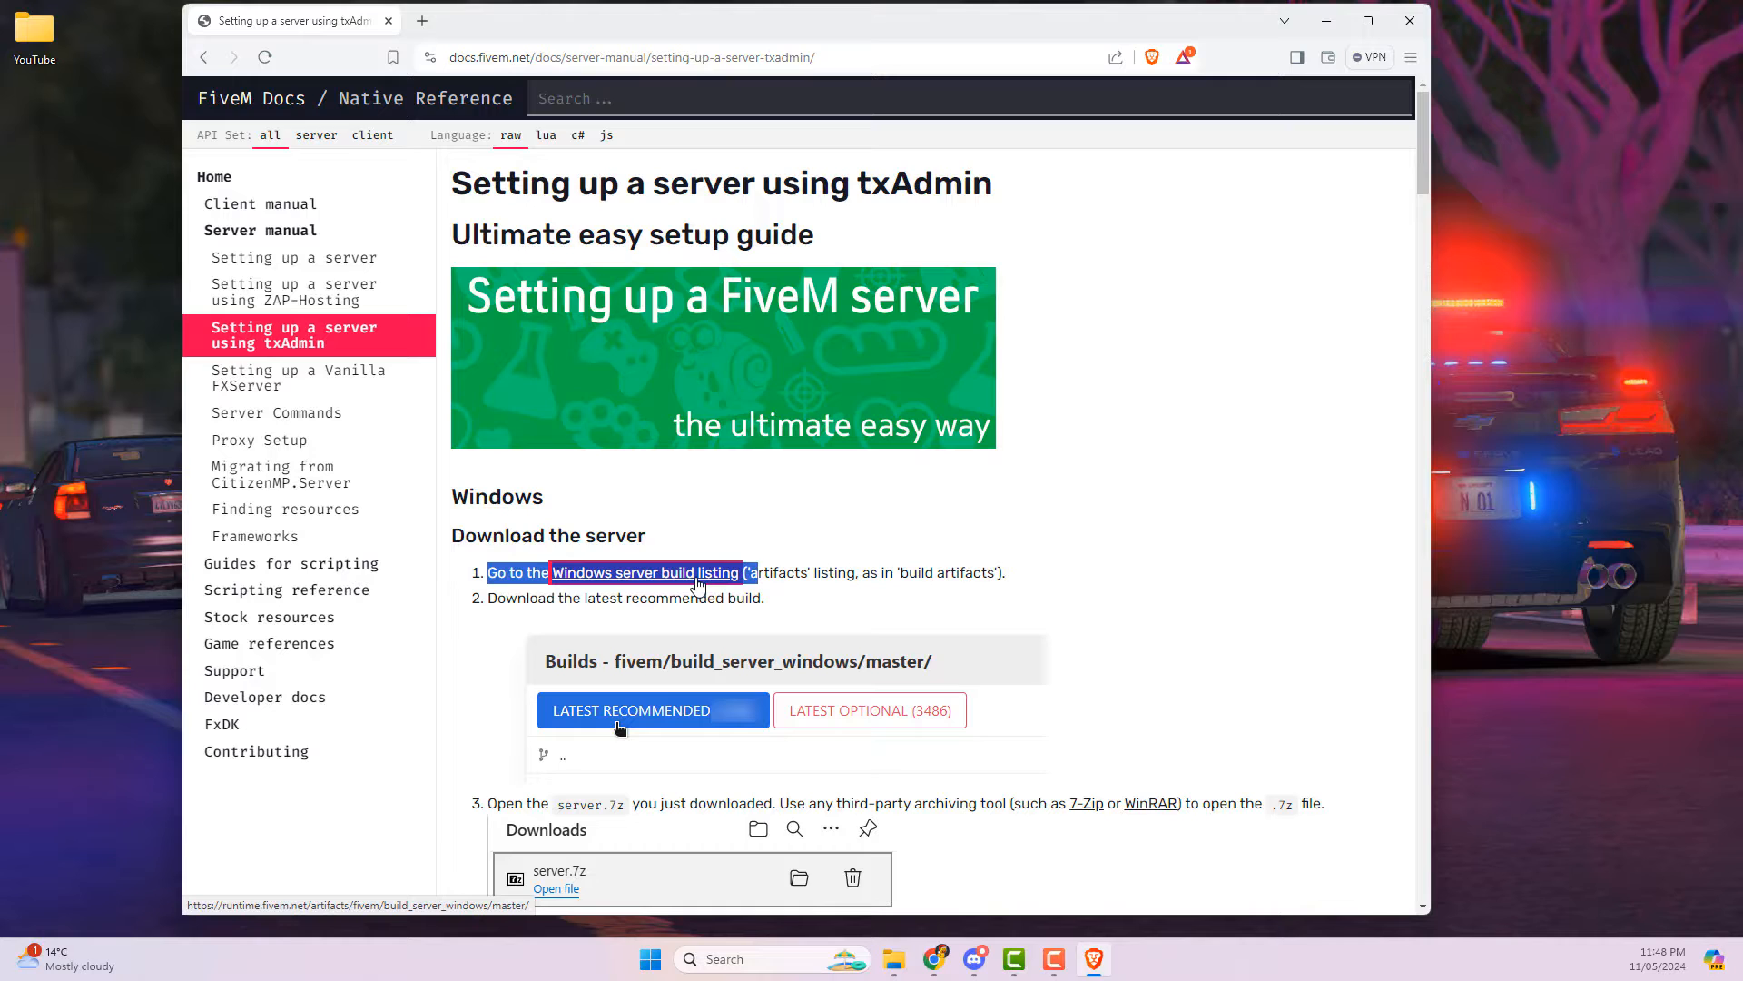
click(696, 579)
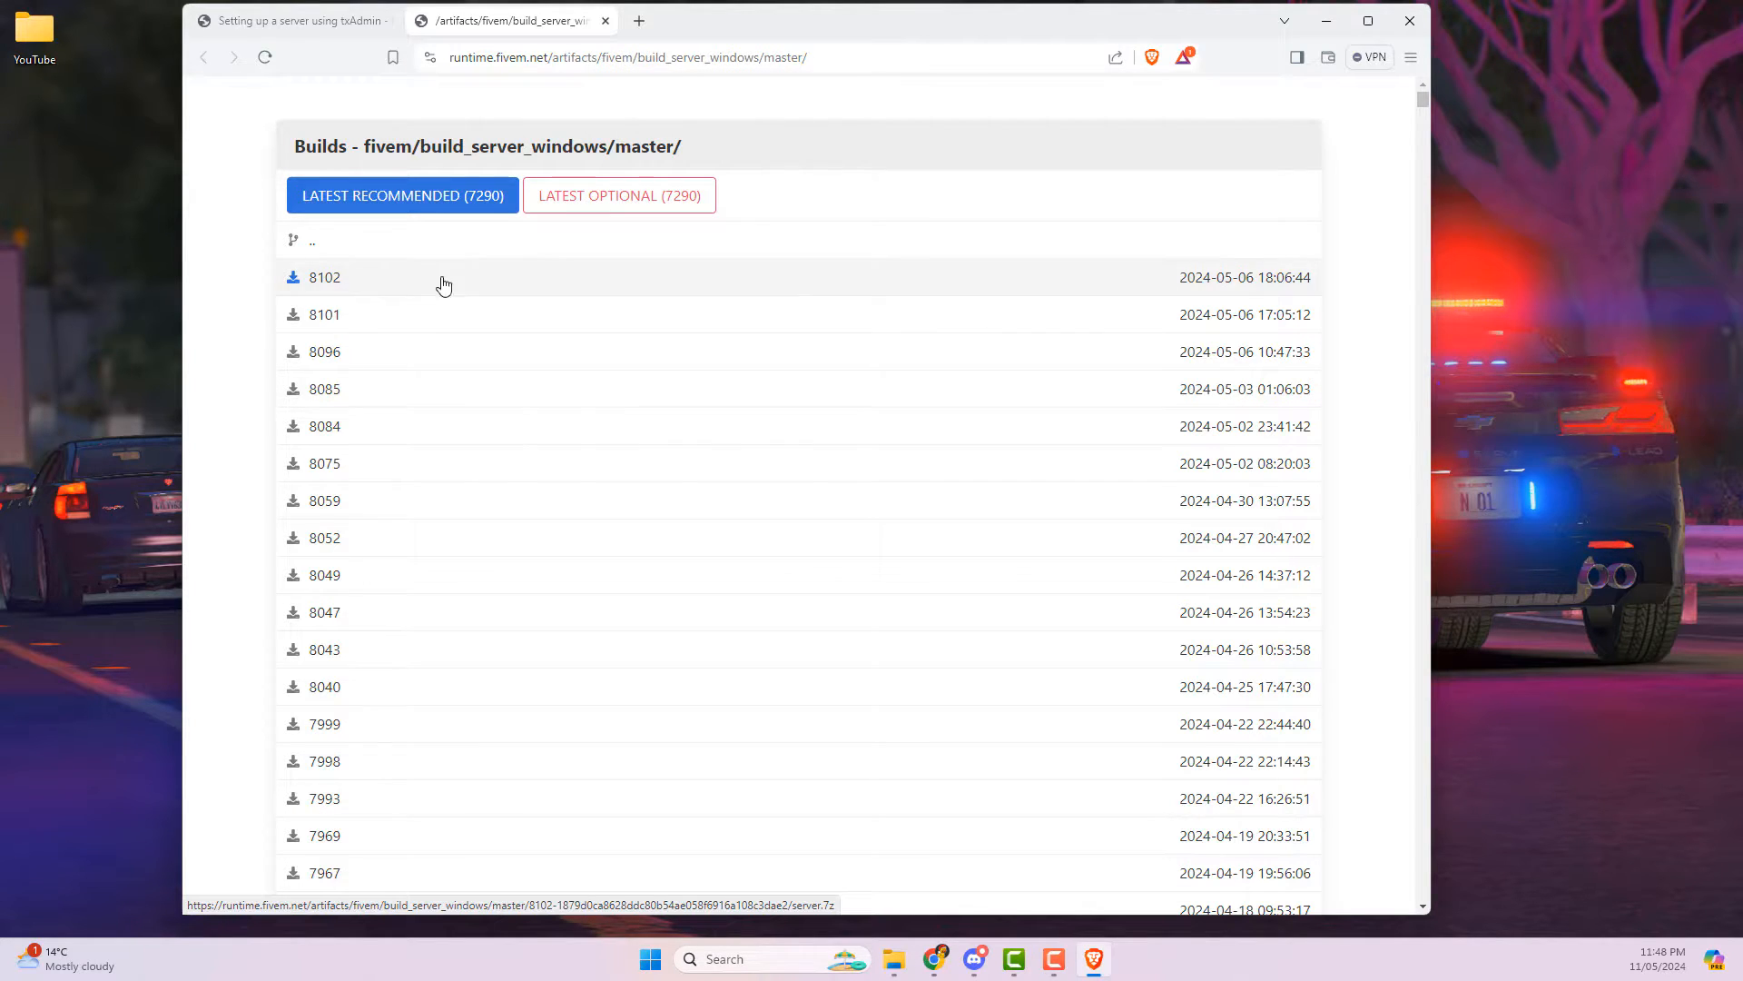
click(354, 200)
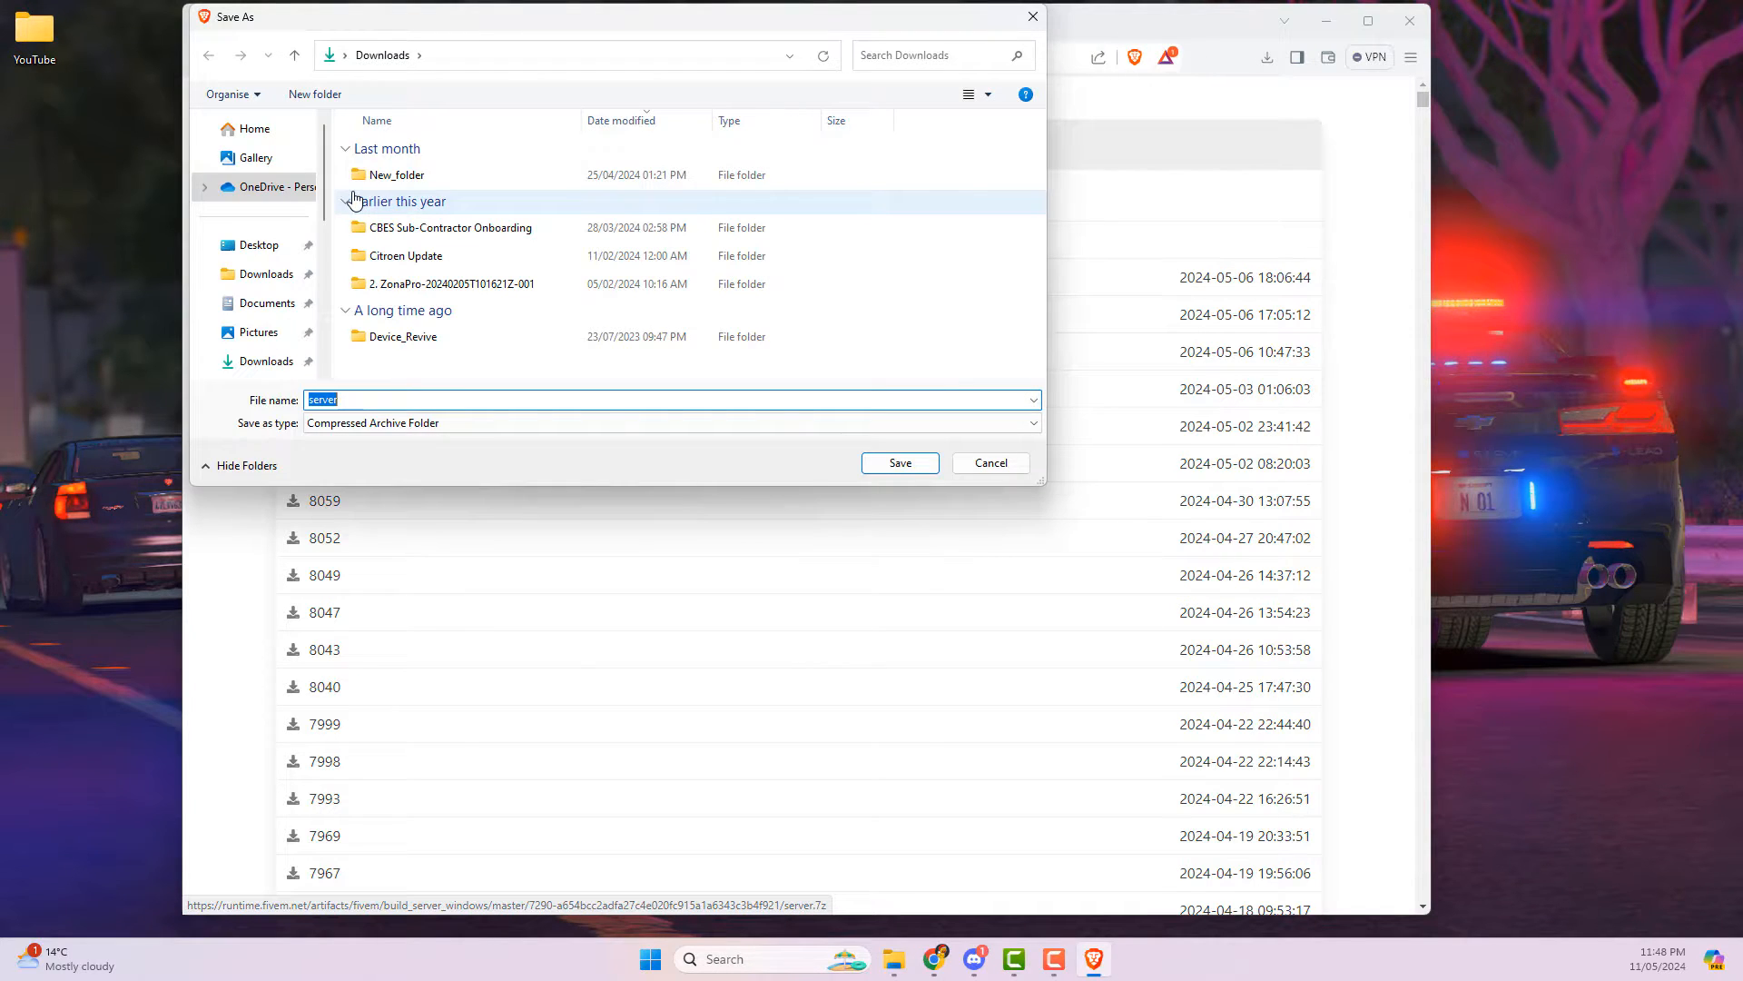
click(888, 463)
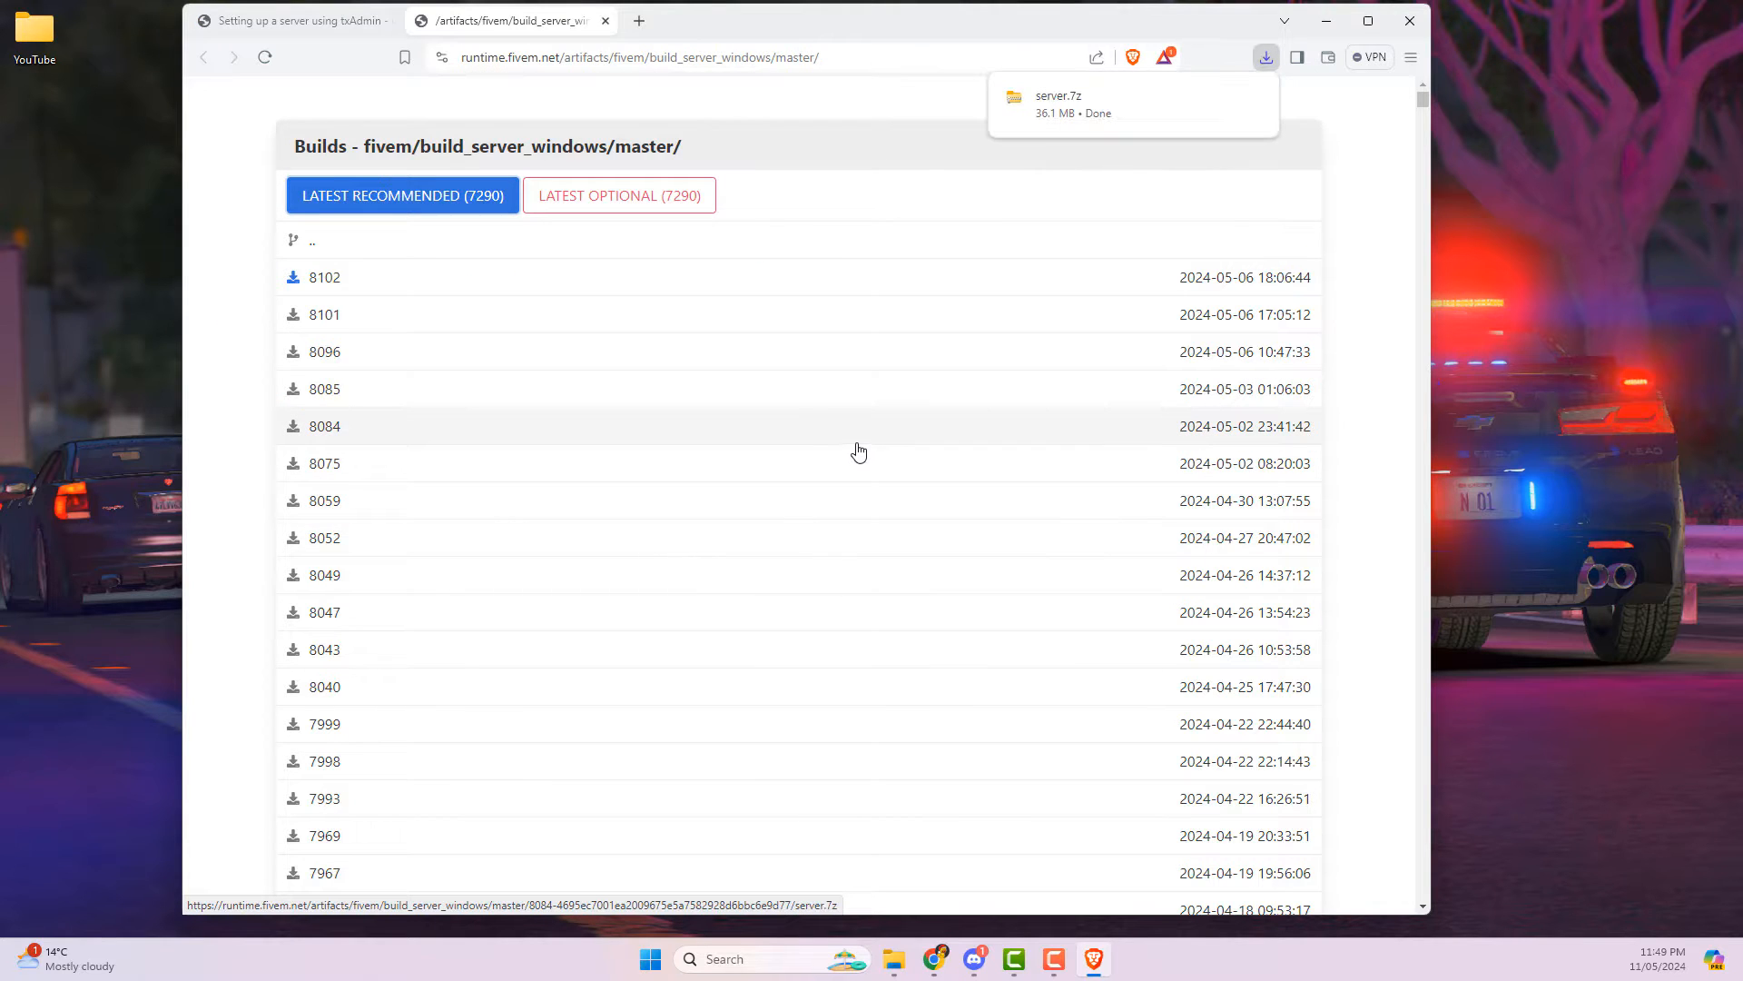
Step: Open the downloaded server.7z, go up to the Downloads folder and extract the archive into a server folder
click(1267, 60)
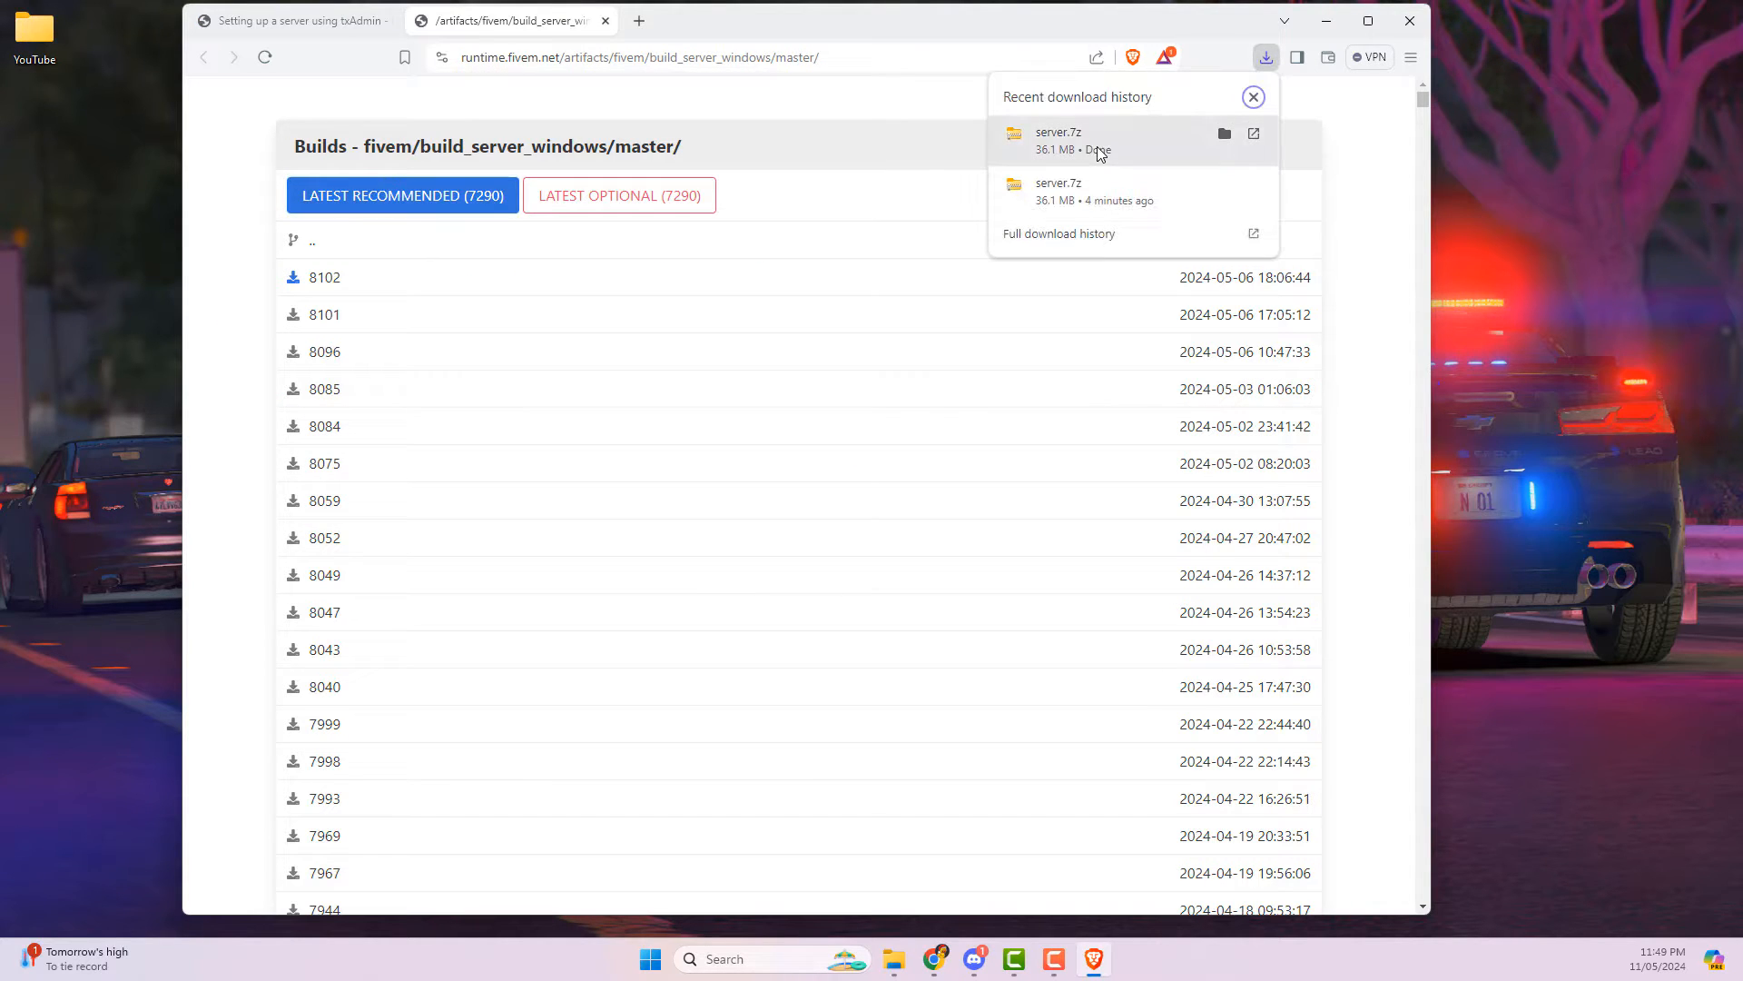
click(1097, 145)
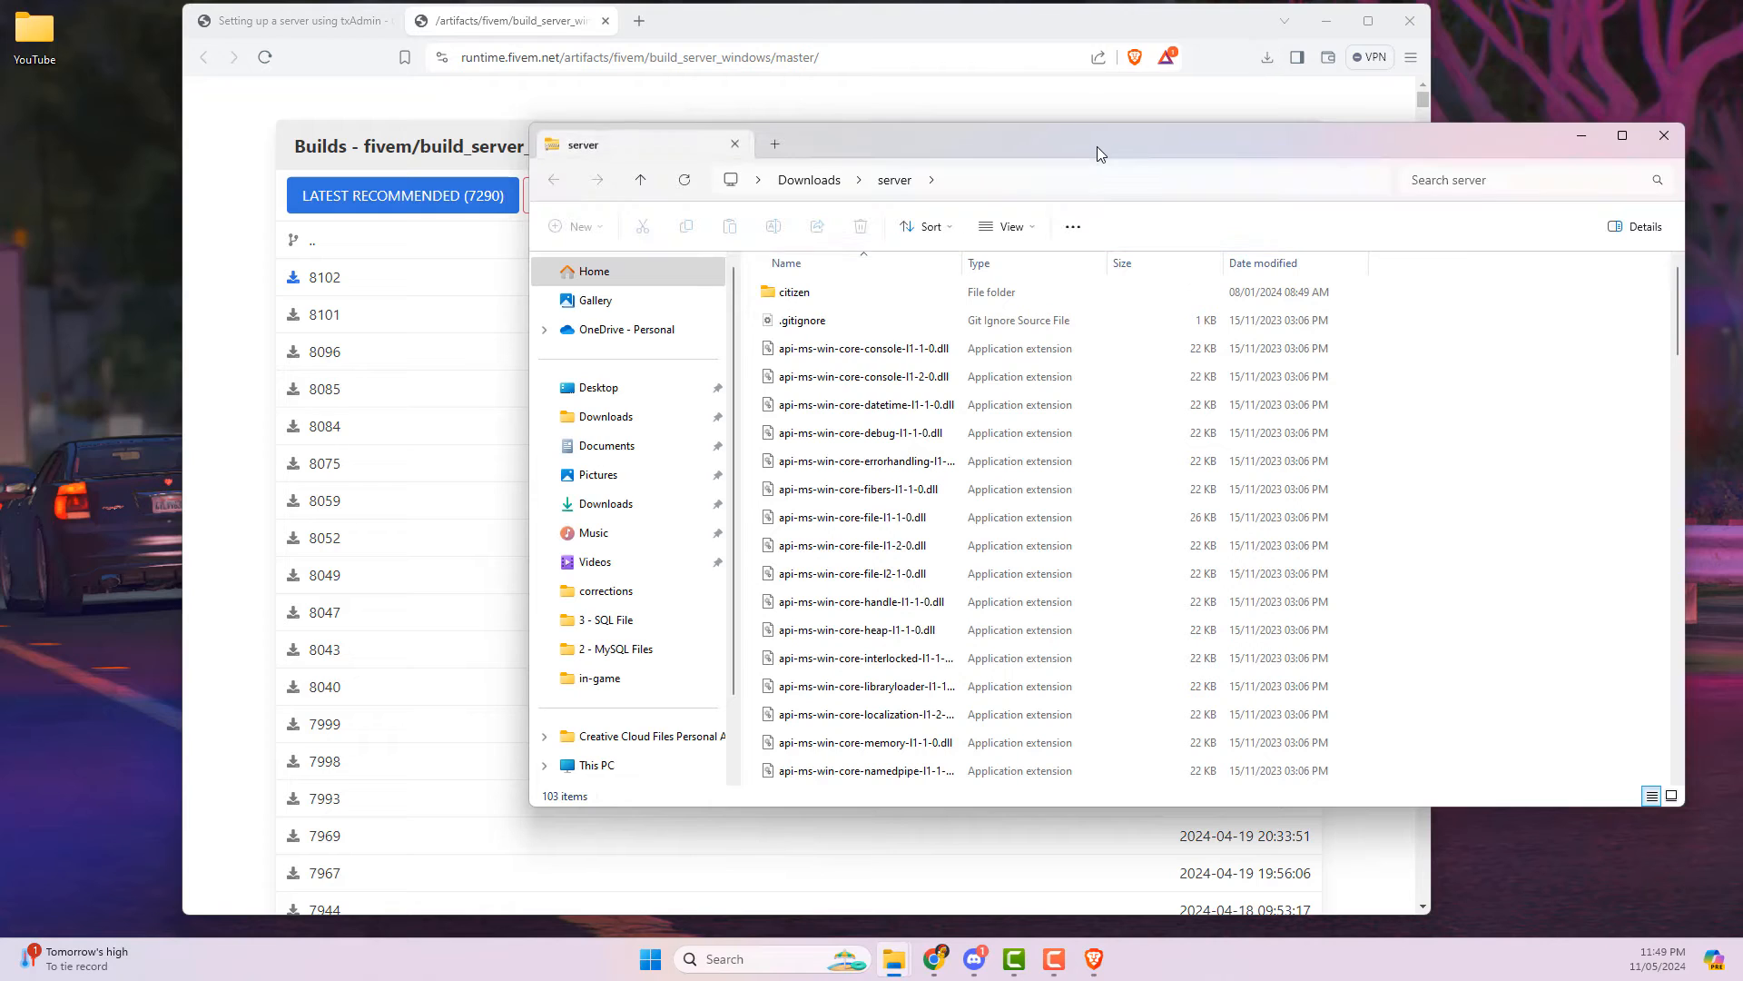
click(809, 180)
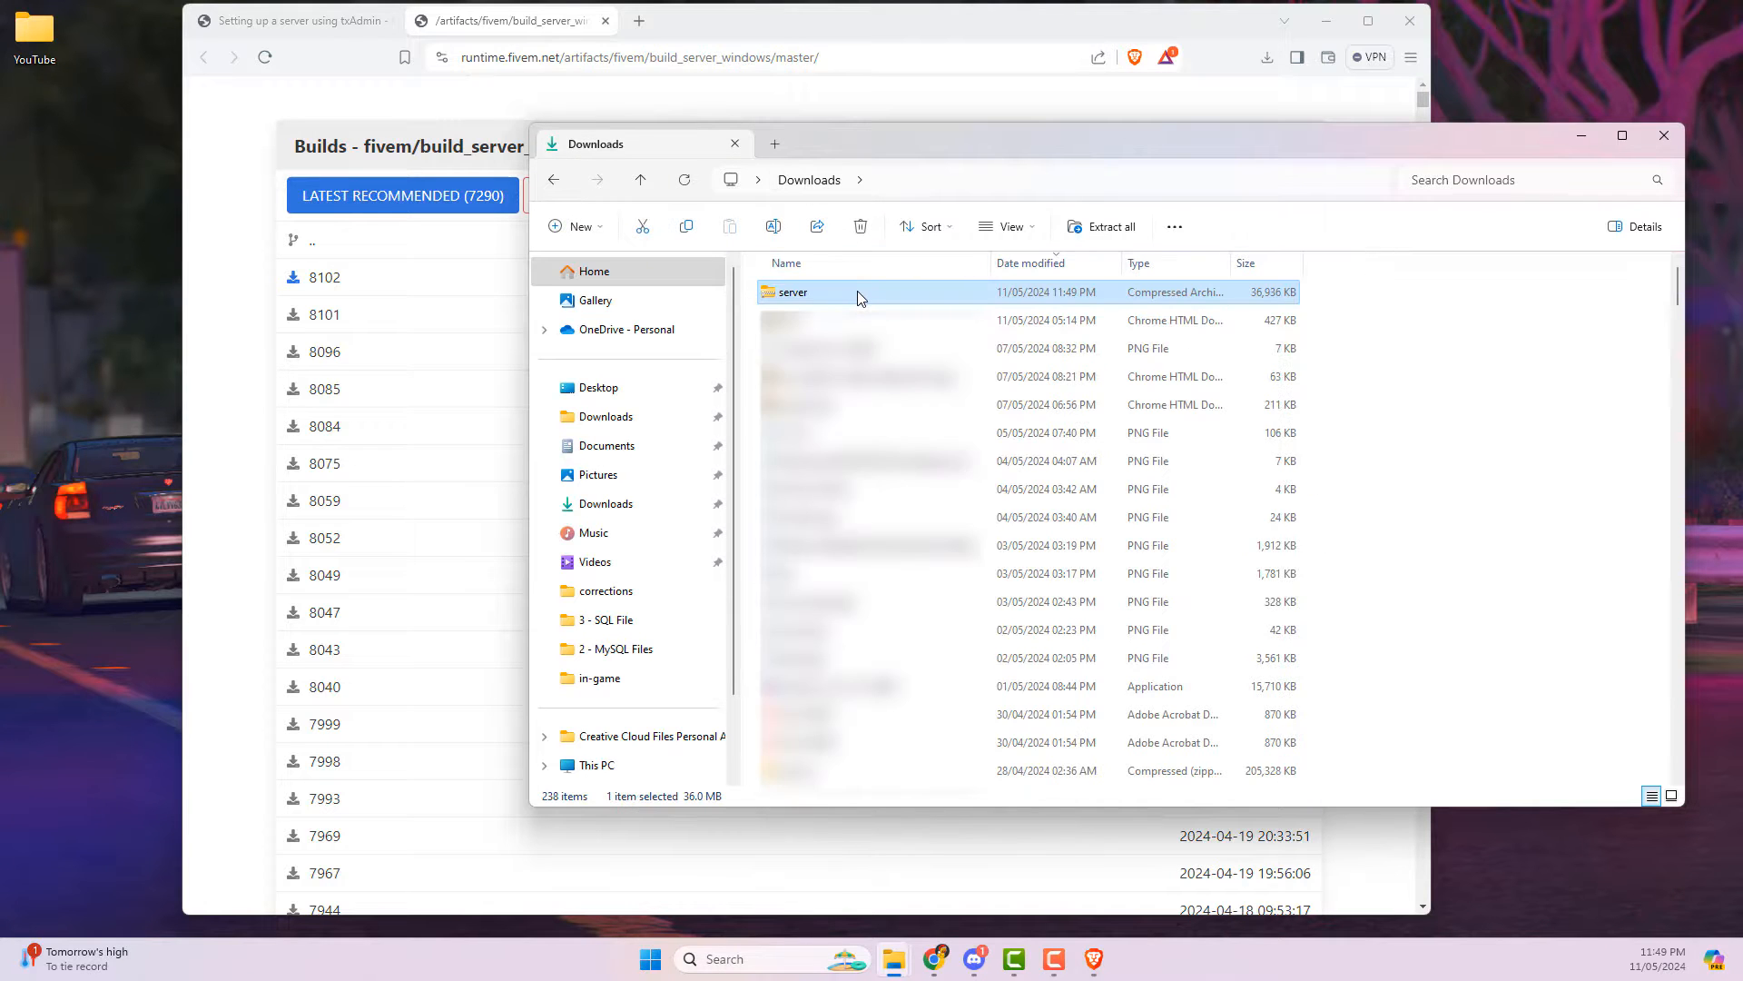
right_click(863, 295)
click(951, 495)
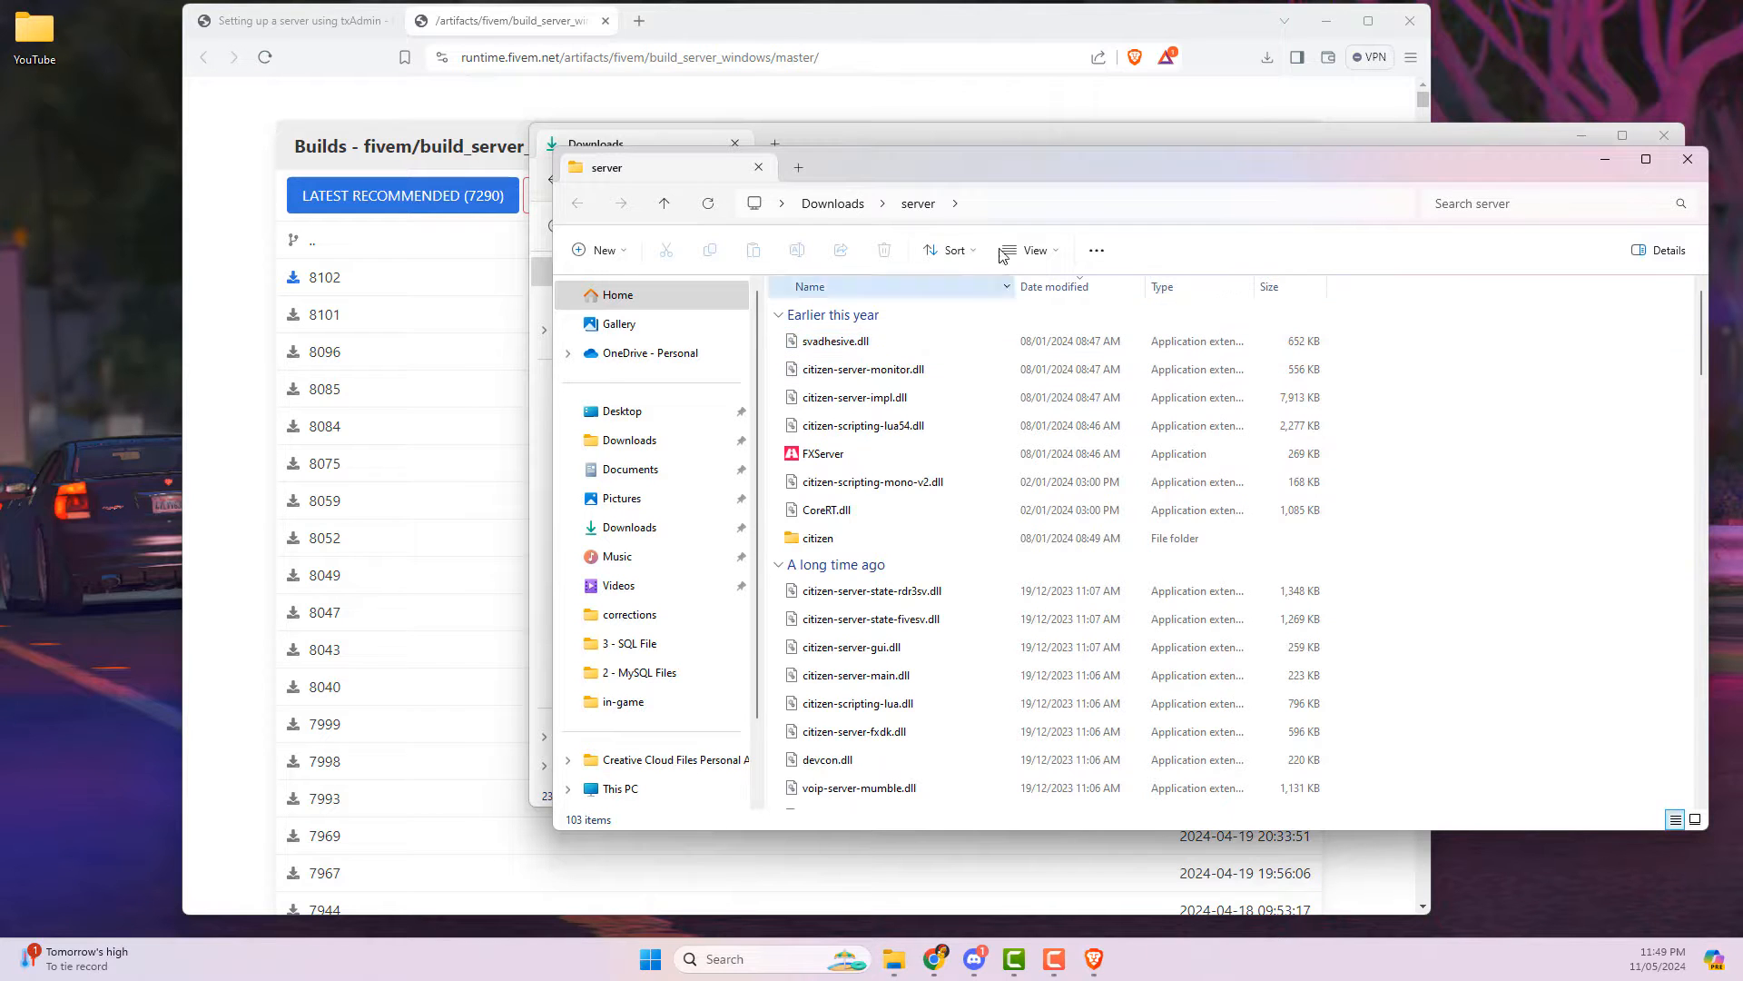
Step: Remove the file grouping in the extracted server folder by setting it to None
click(953, 250)
mouse_move(963, 469)
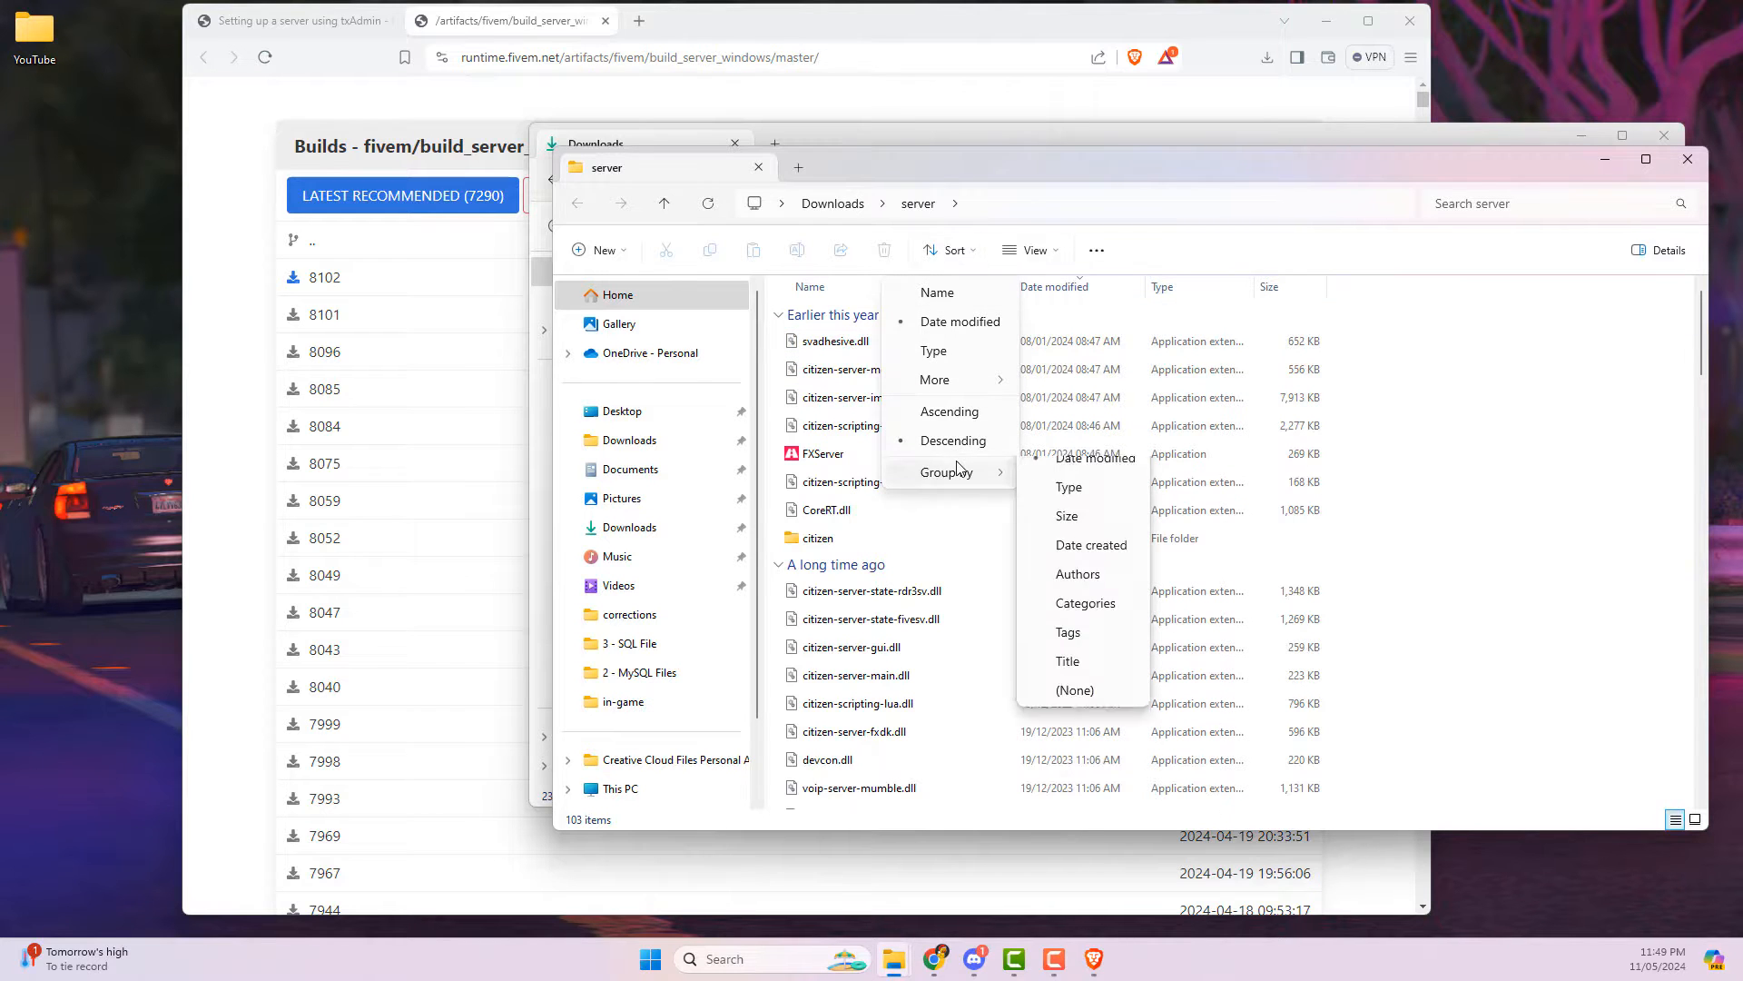
click(1075, 736)
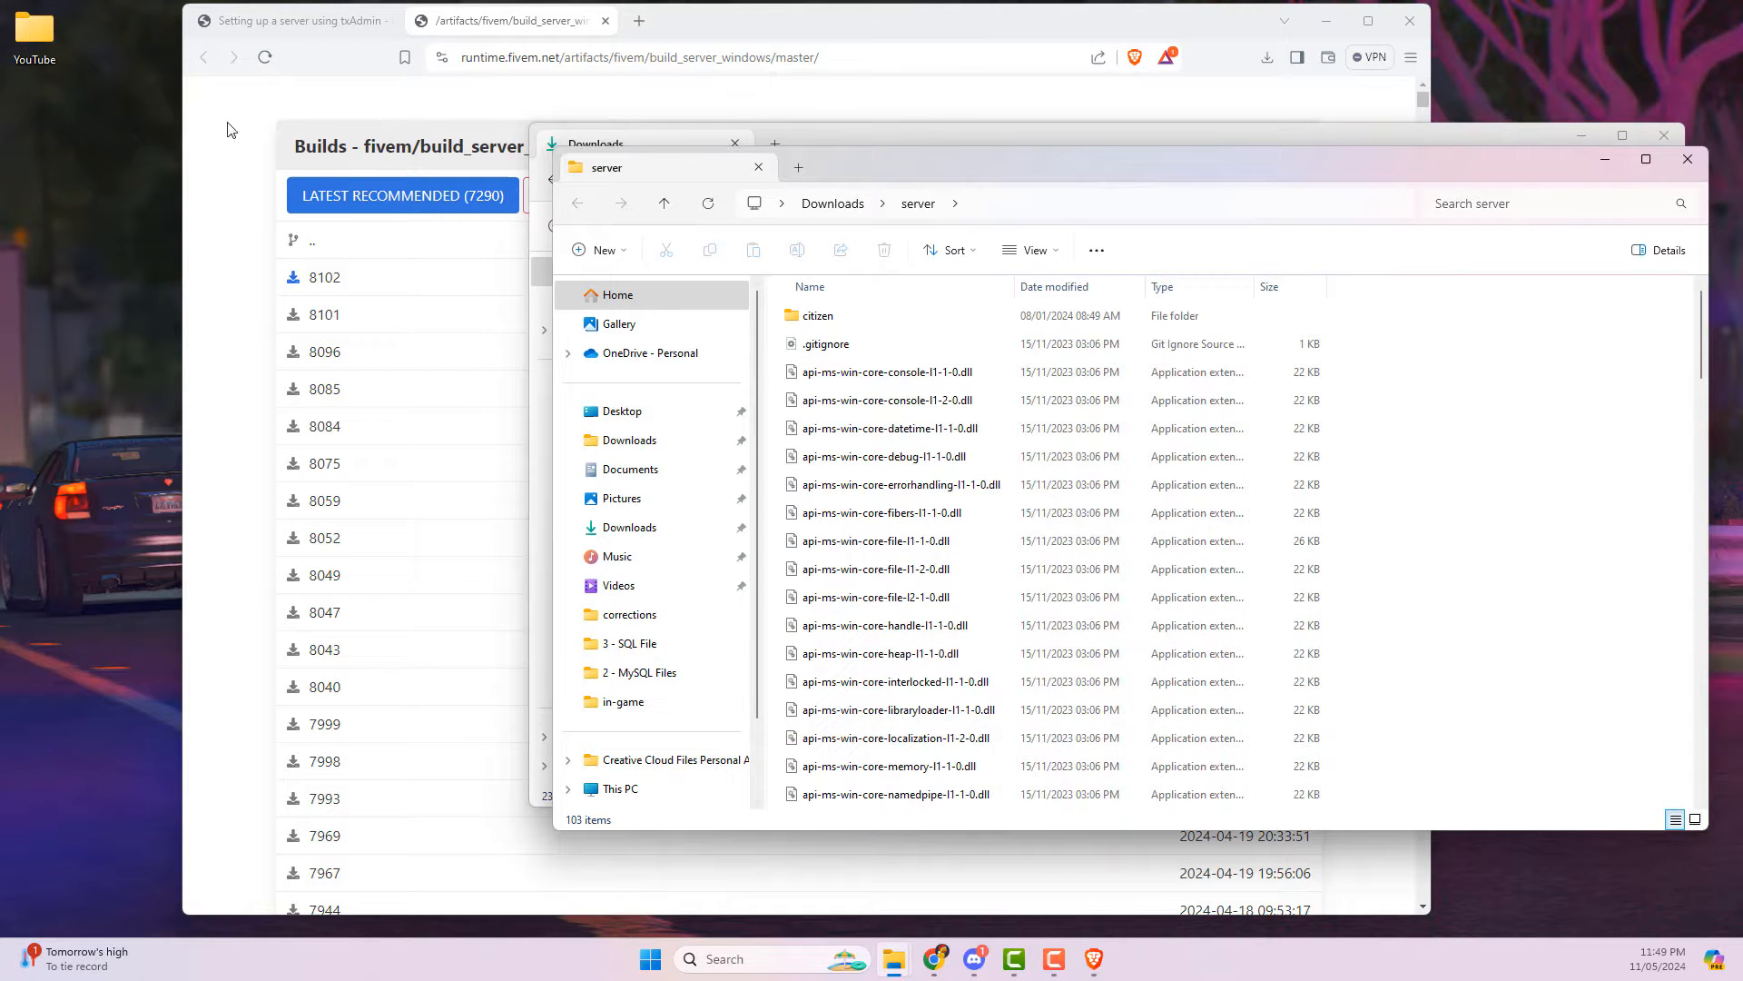
Step: Create a folder named fxServer inside the desktop's YouTube folder and open it
click(30, 38)
double_click(30, 38)
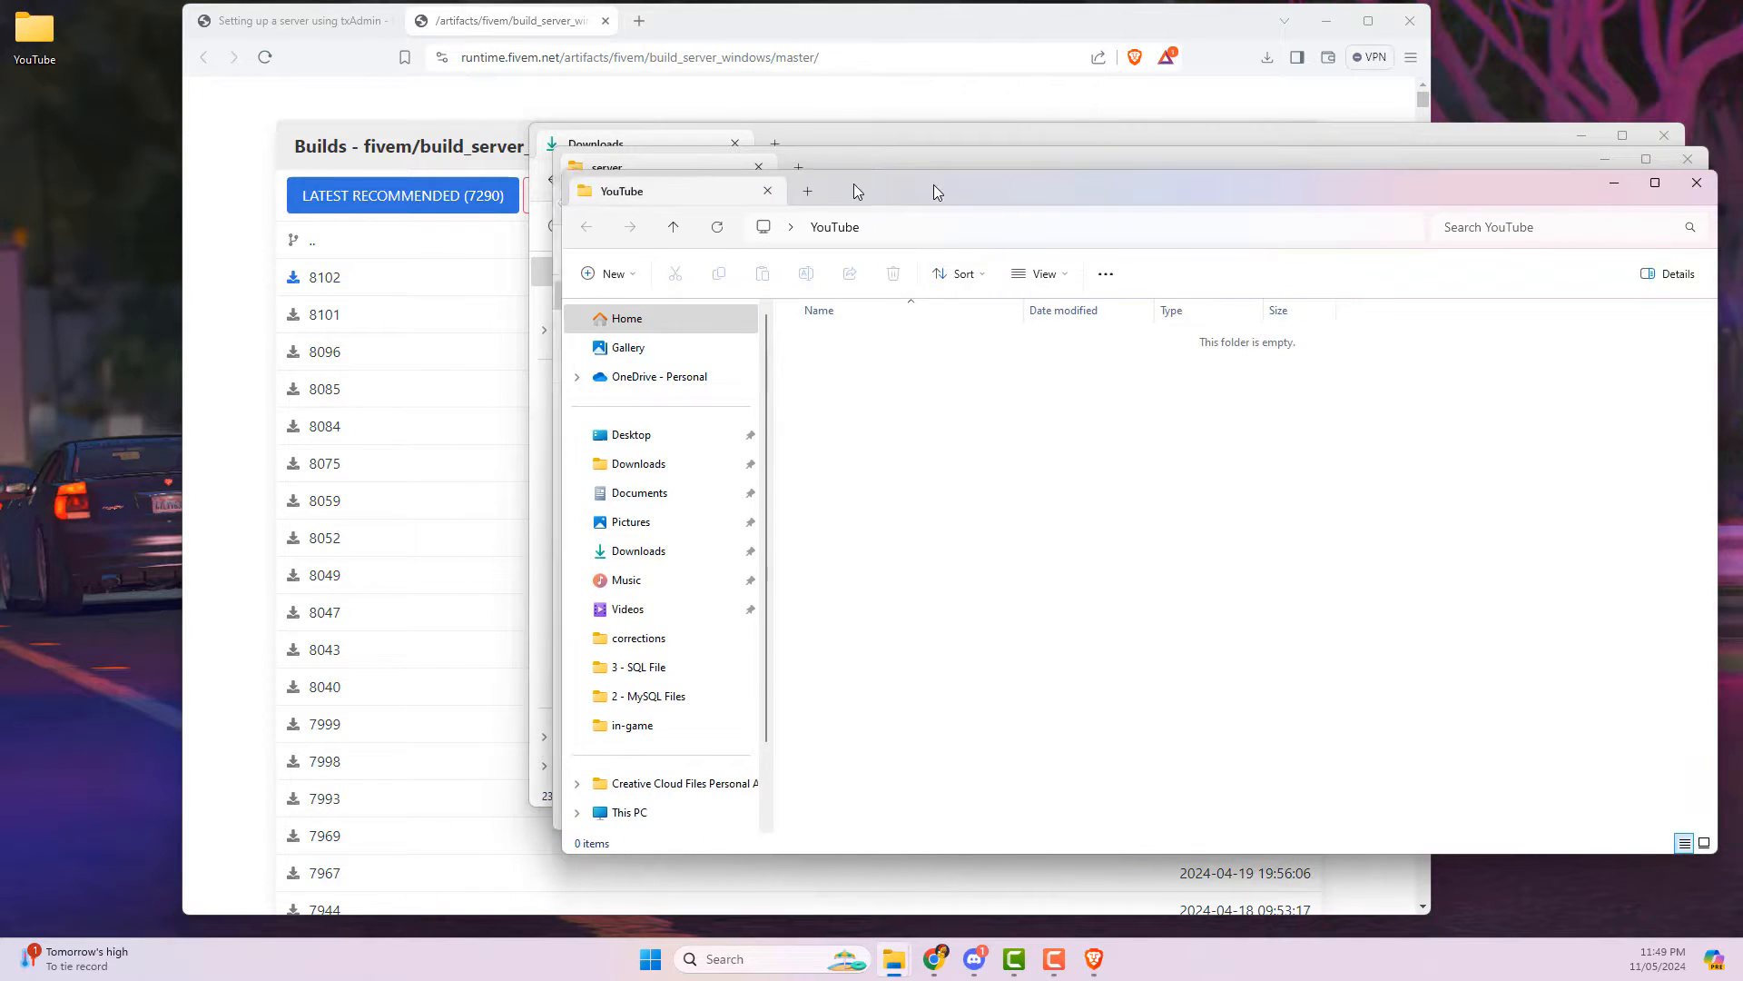
drag(934, 184, 391, 207)
click(53, 292)
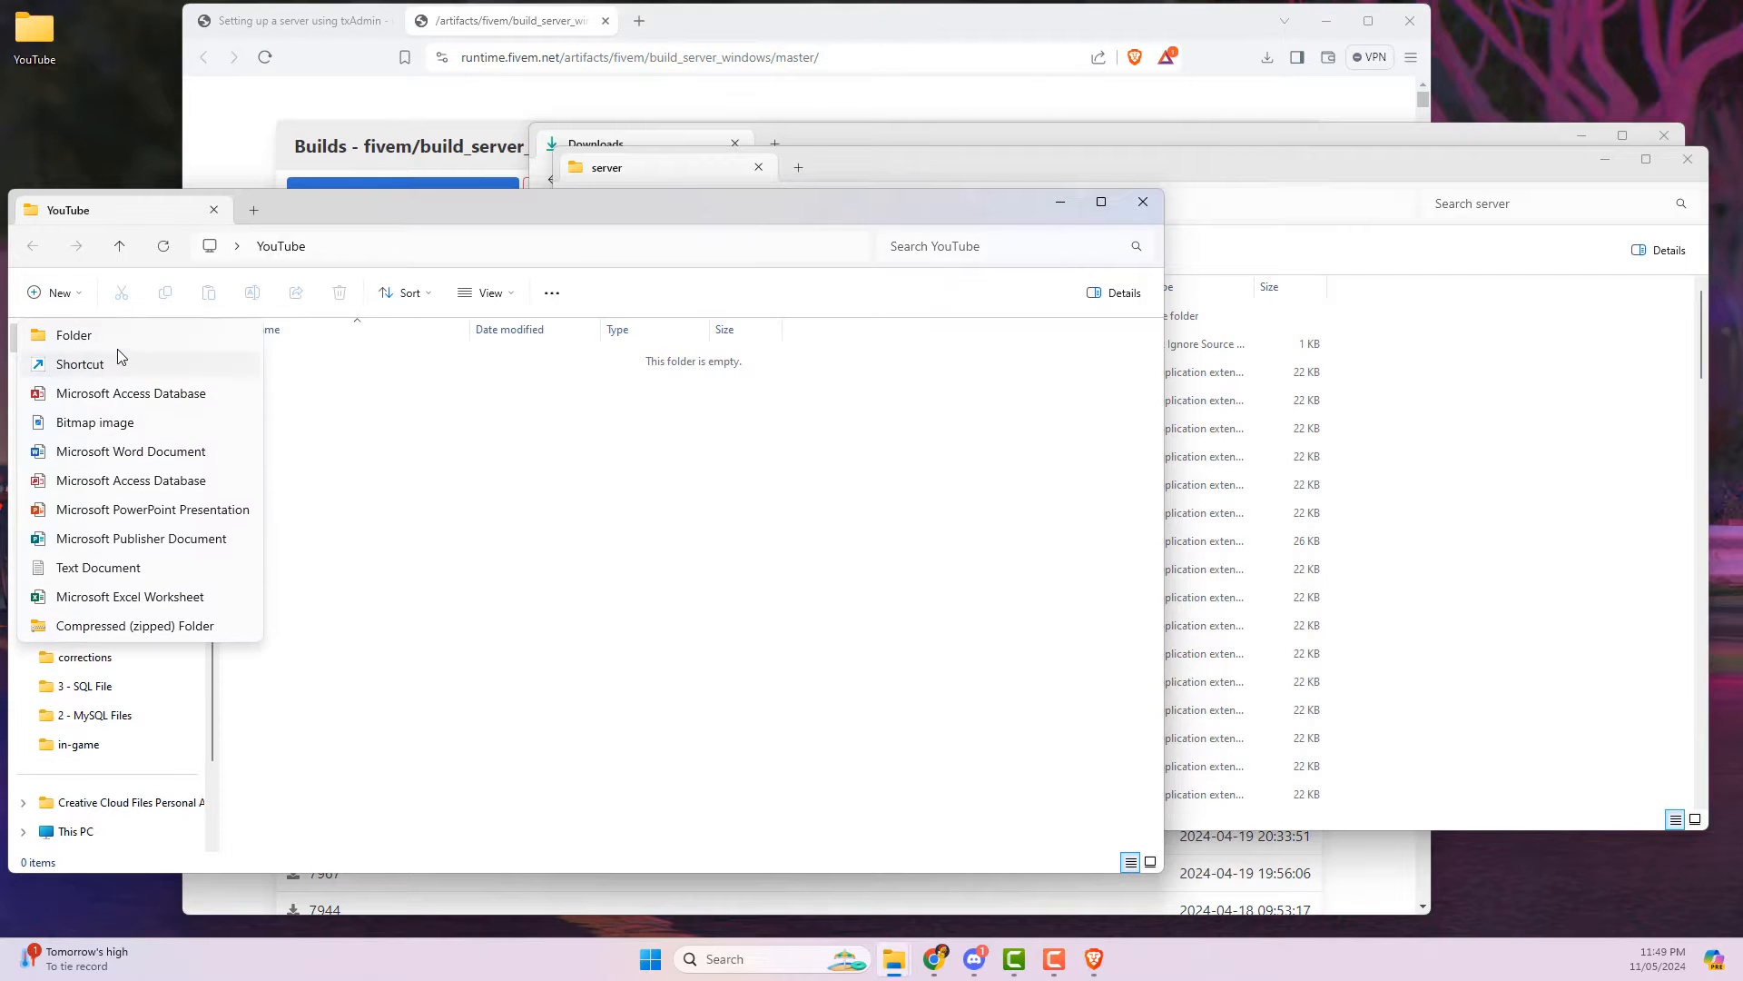
click(119, 350)
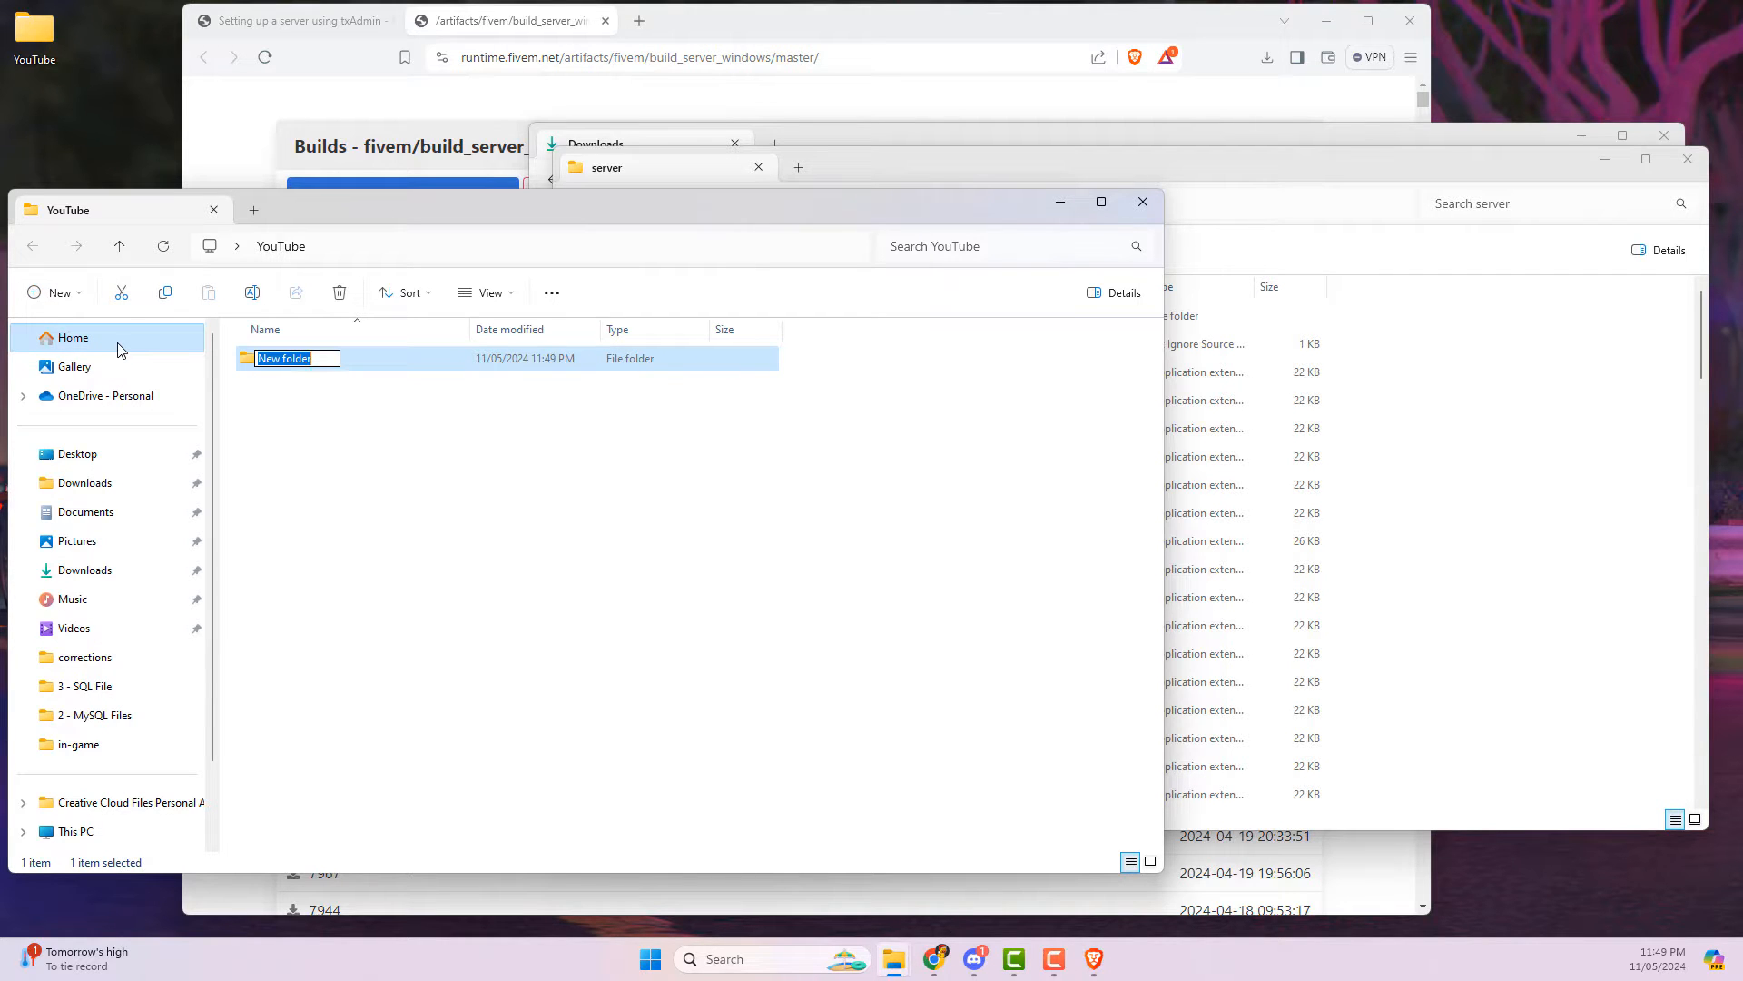
text(fxServer)
key(Return)
key(Return)
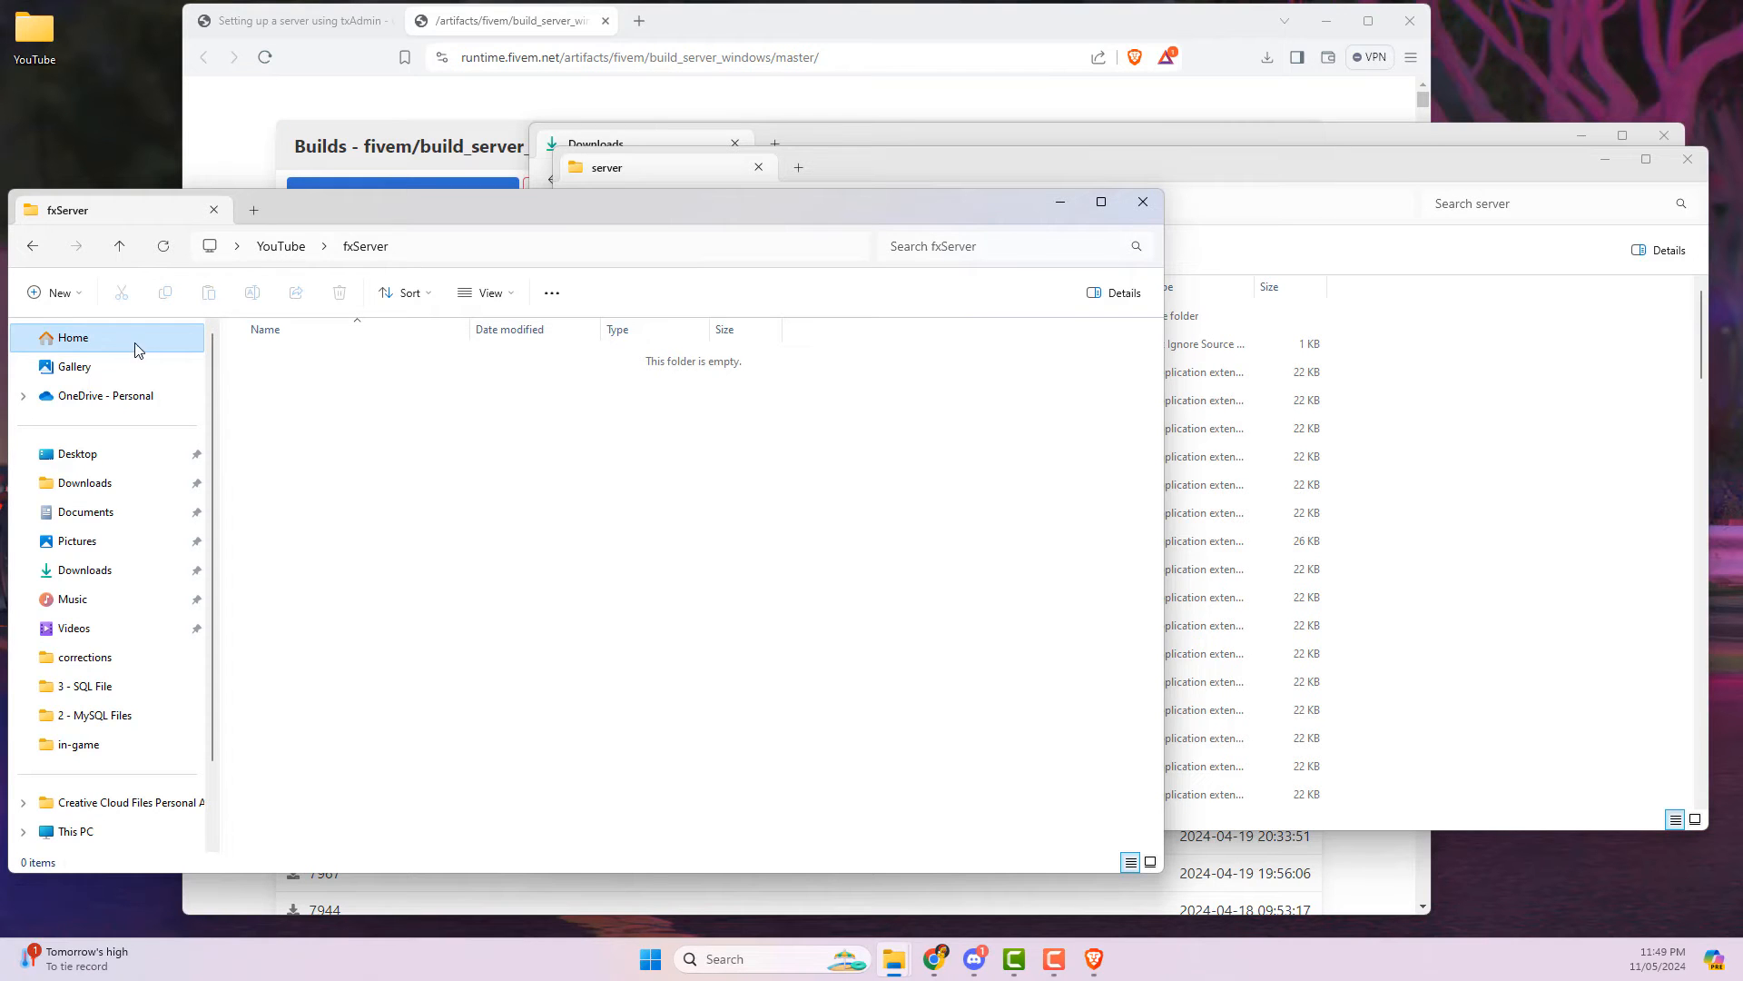
Step: Create a folder named artifact inside fxServer and open it
click(64, 294)
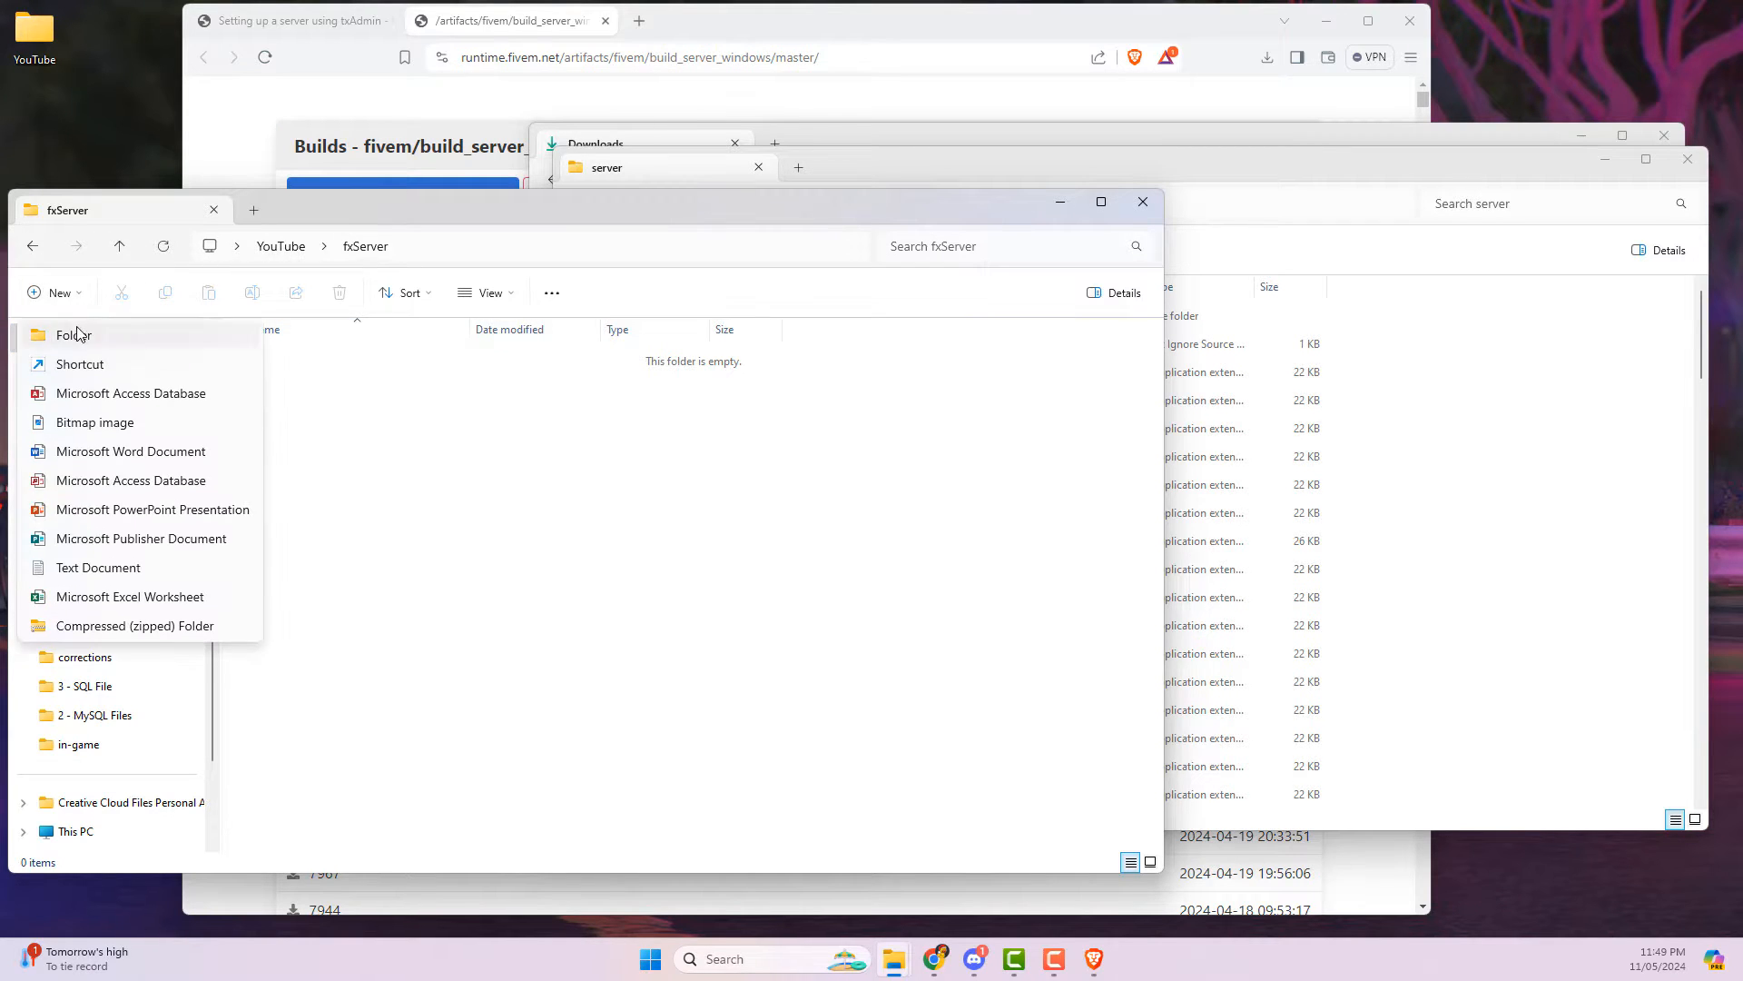
click(78, 334)
text(art)
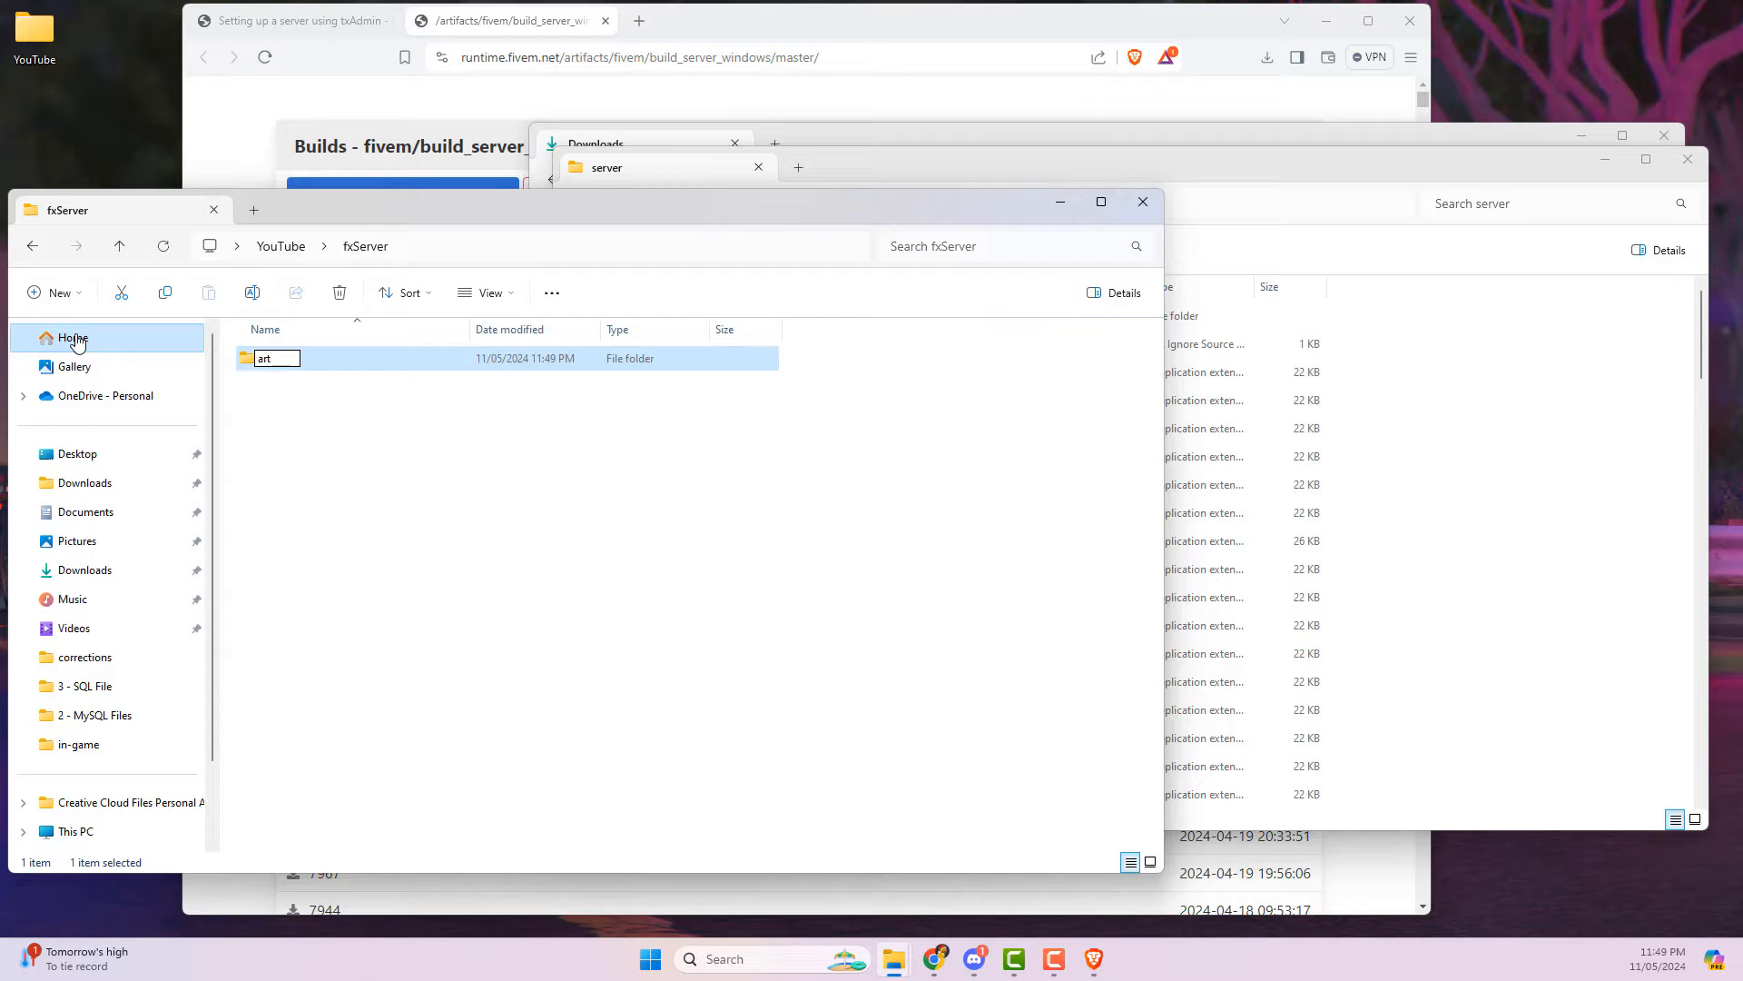
text(ifact)
key(Return)
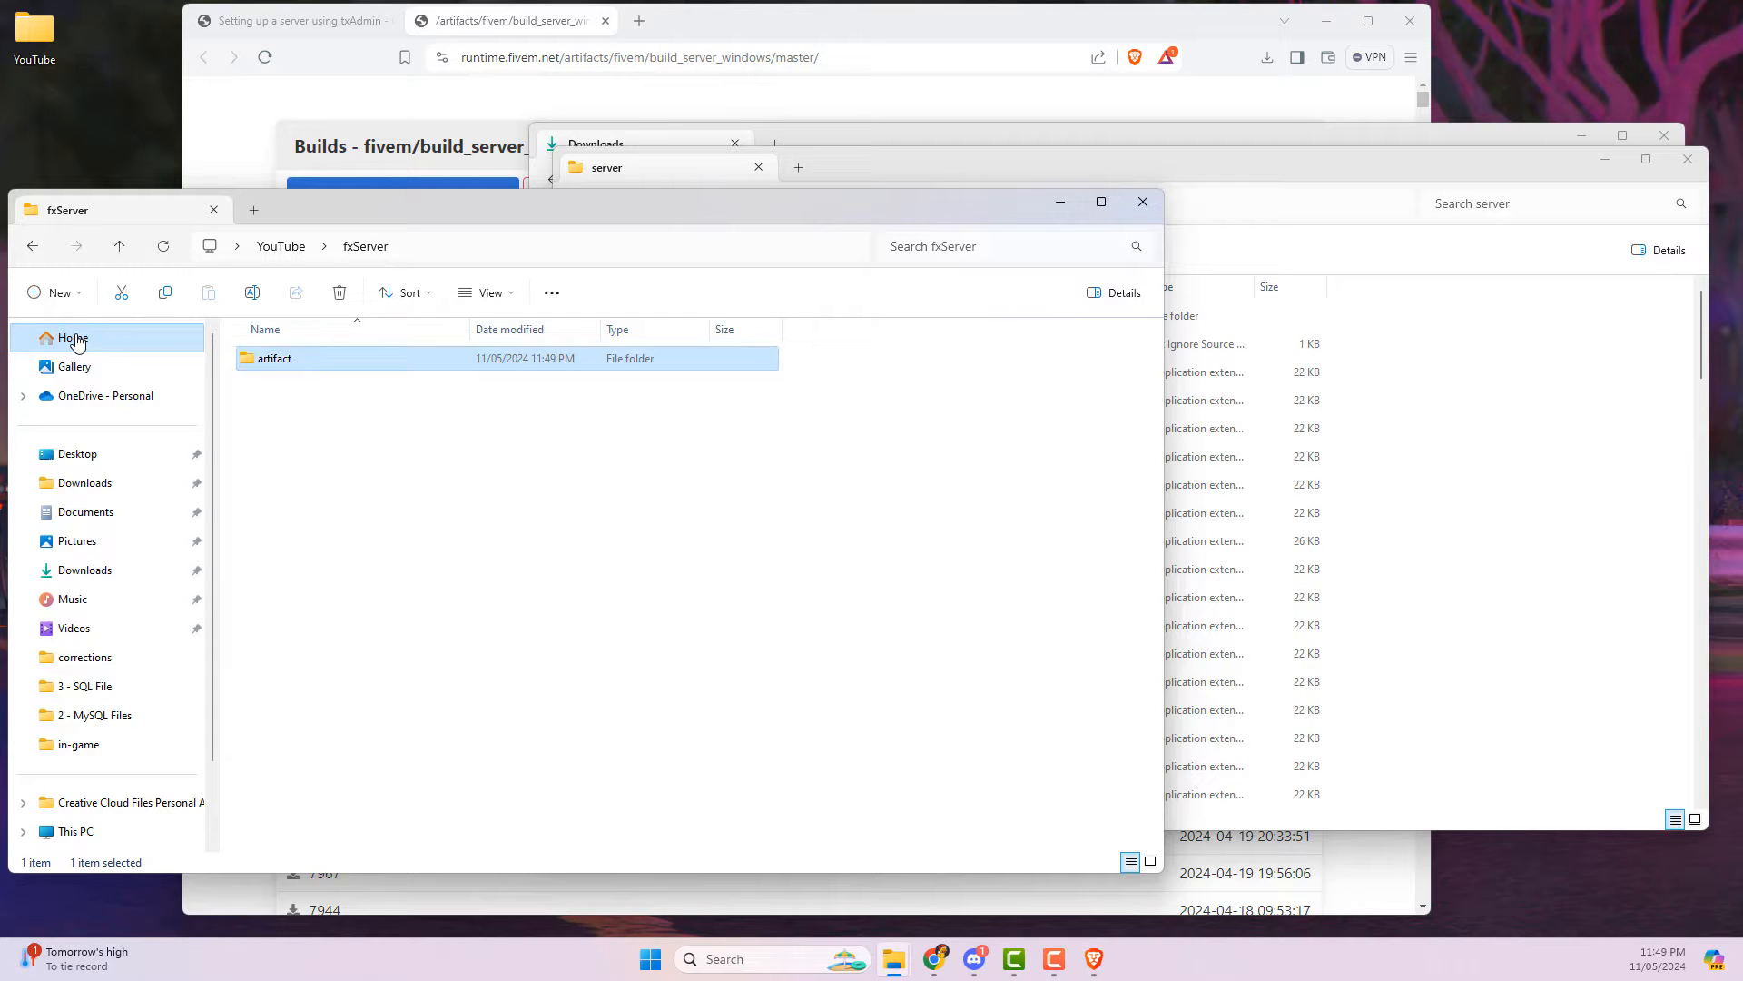
key(Return)
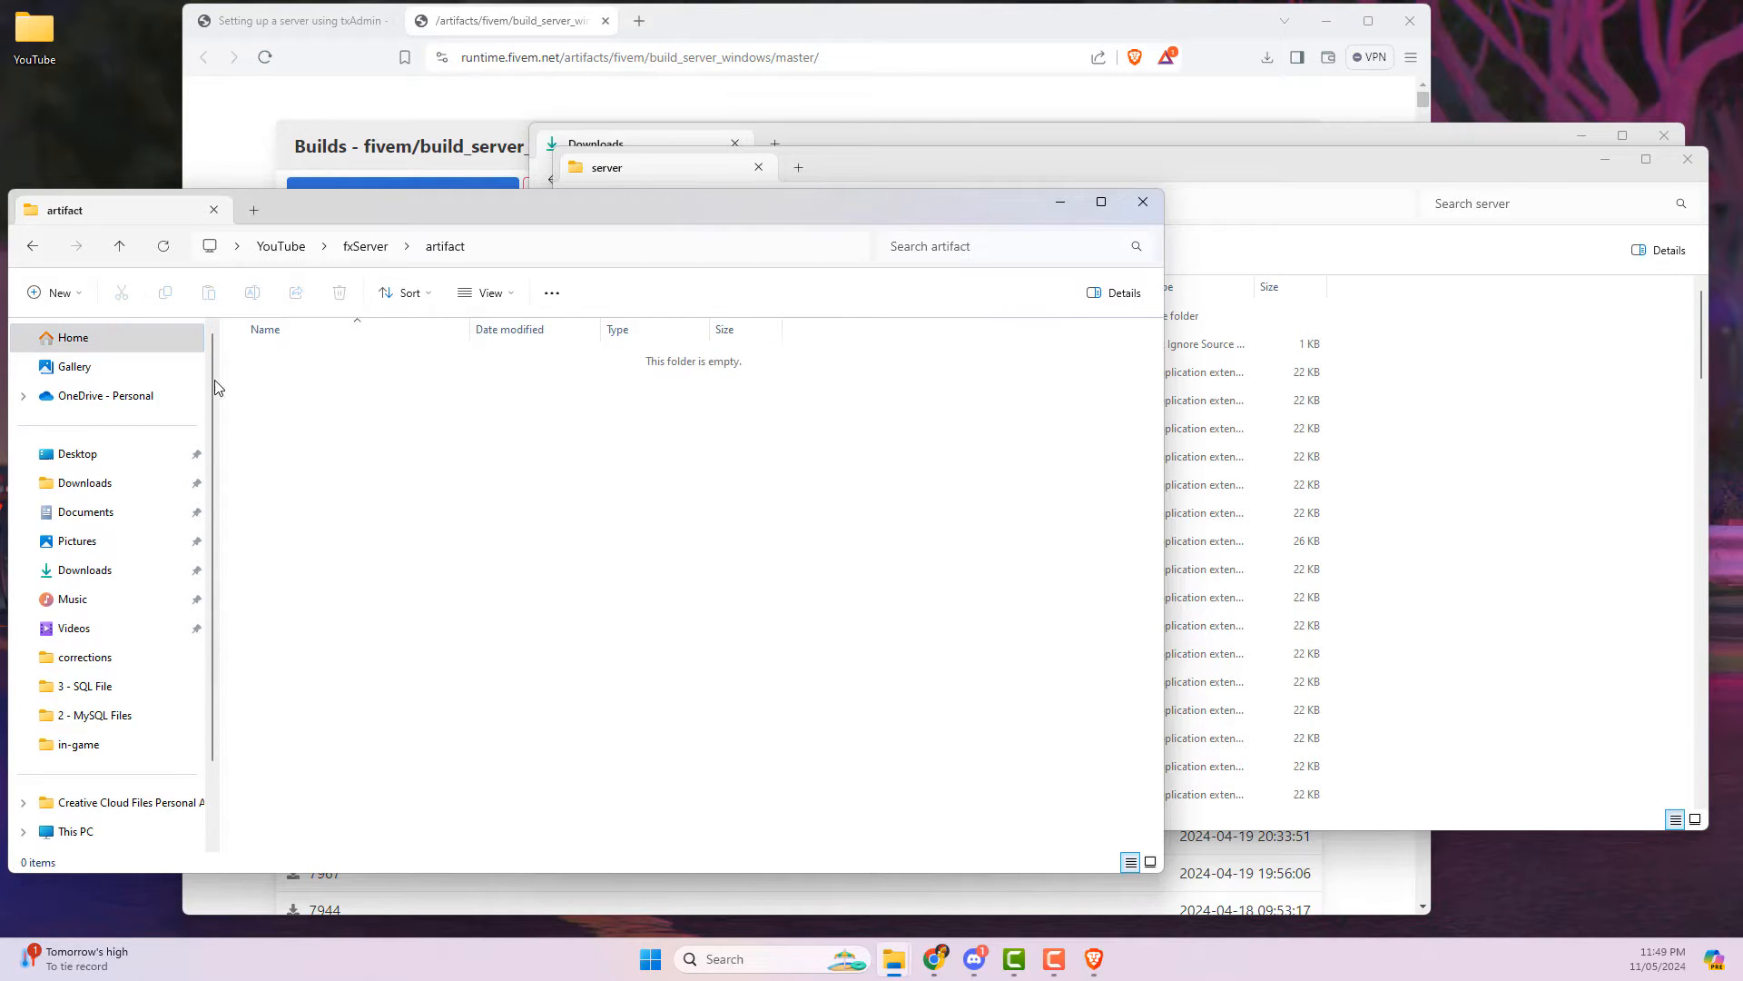
Step: Move all extracted server files into the artifact folder and close the server and Downloads windows
click(1194, 411)
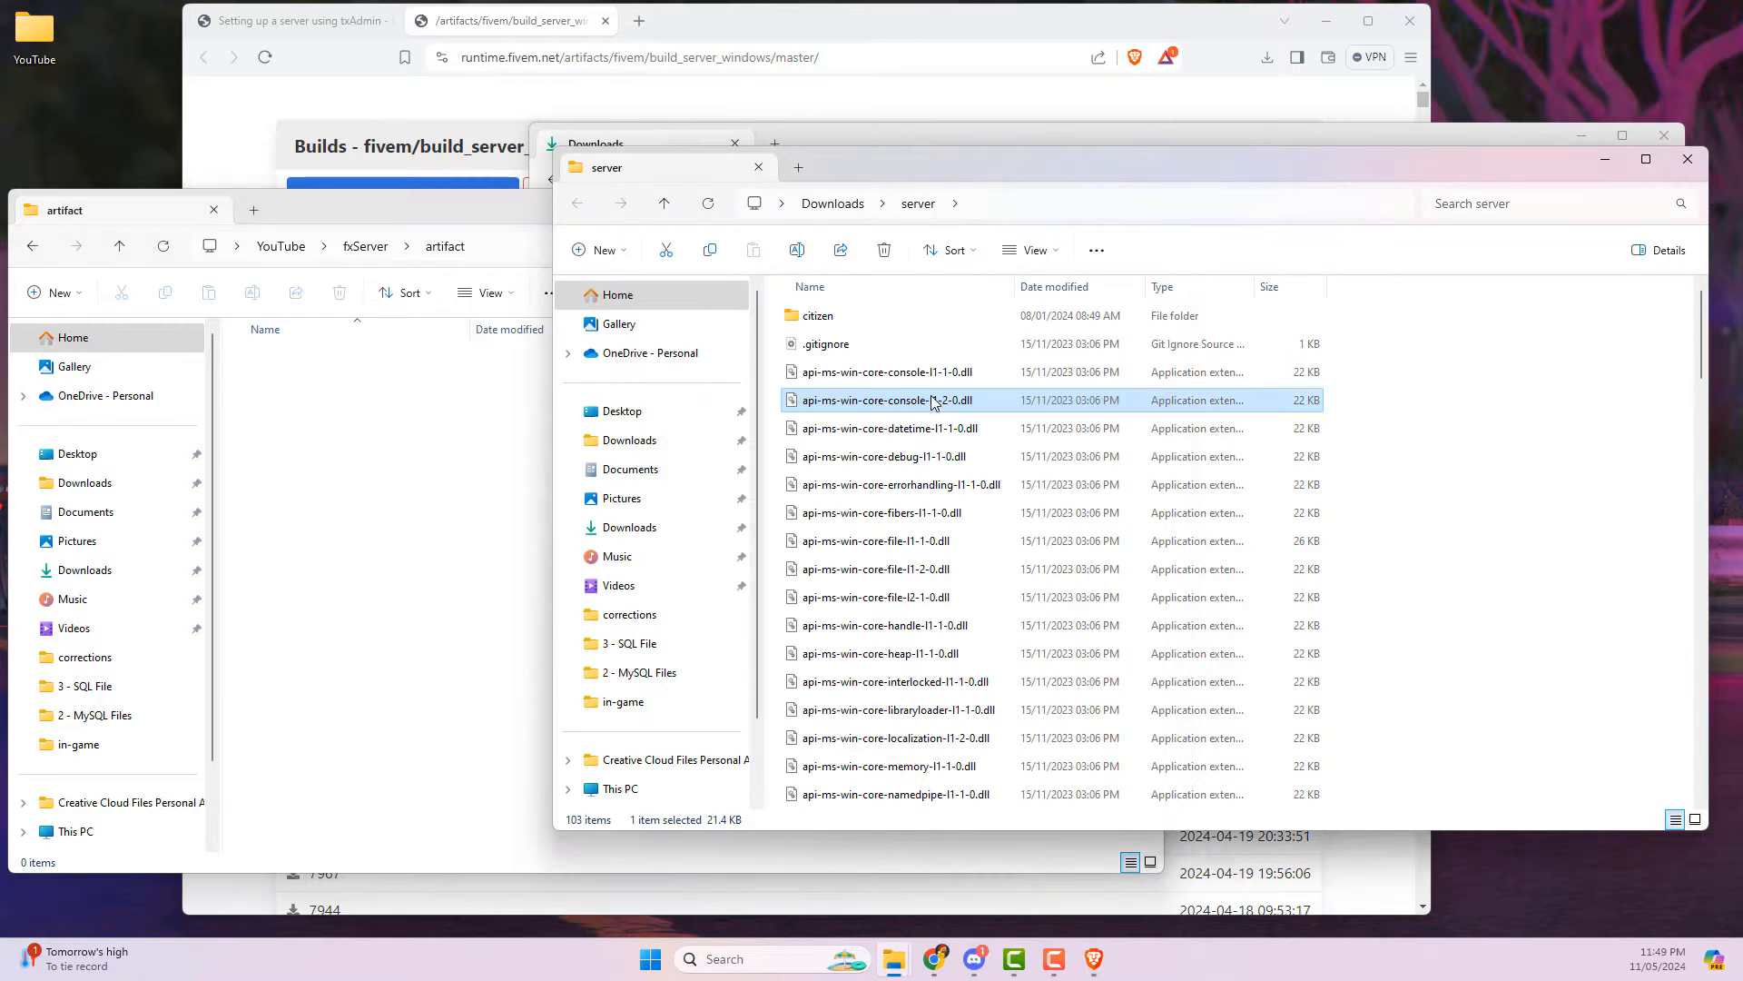
key(ctrl+a)
drag(861, 321, 400, 419)
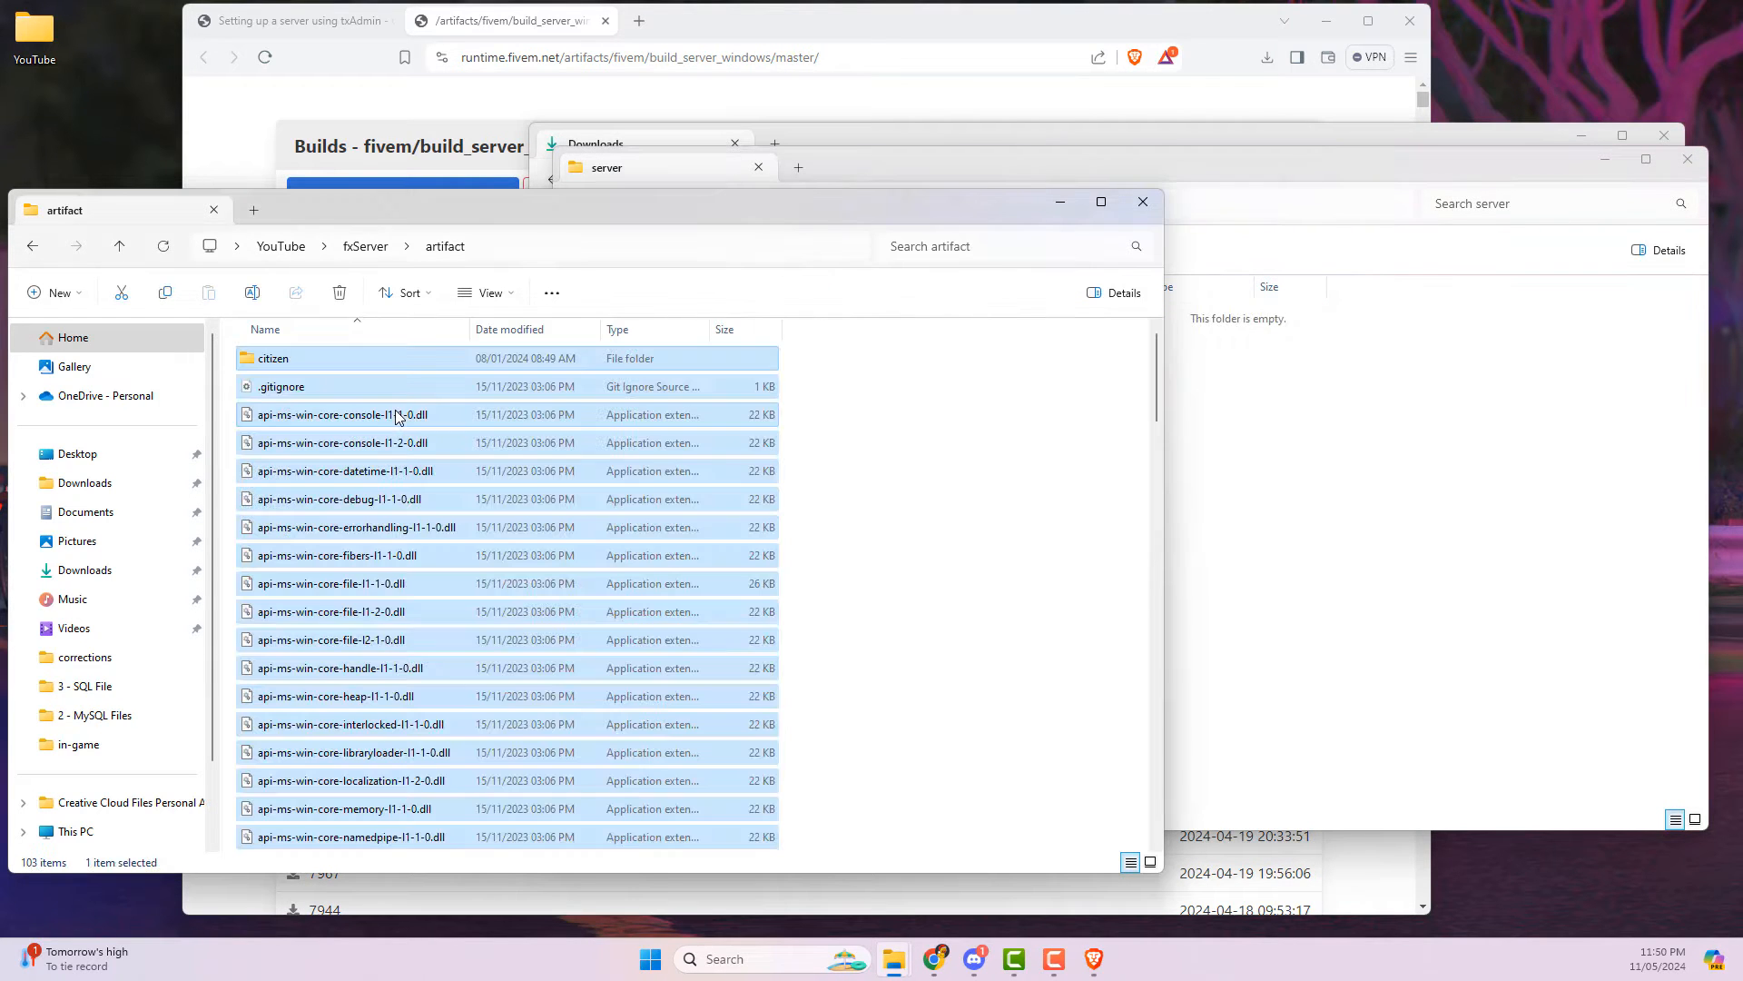
click(1681, 160)
click(1679, 159)
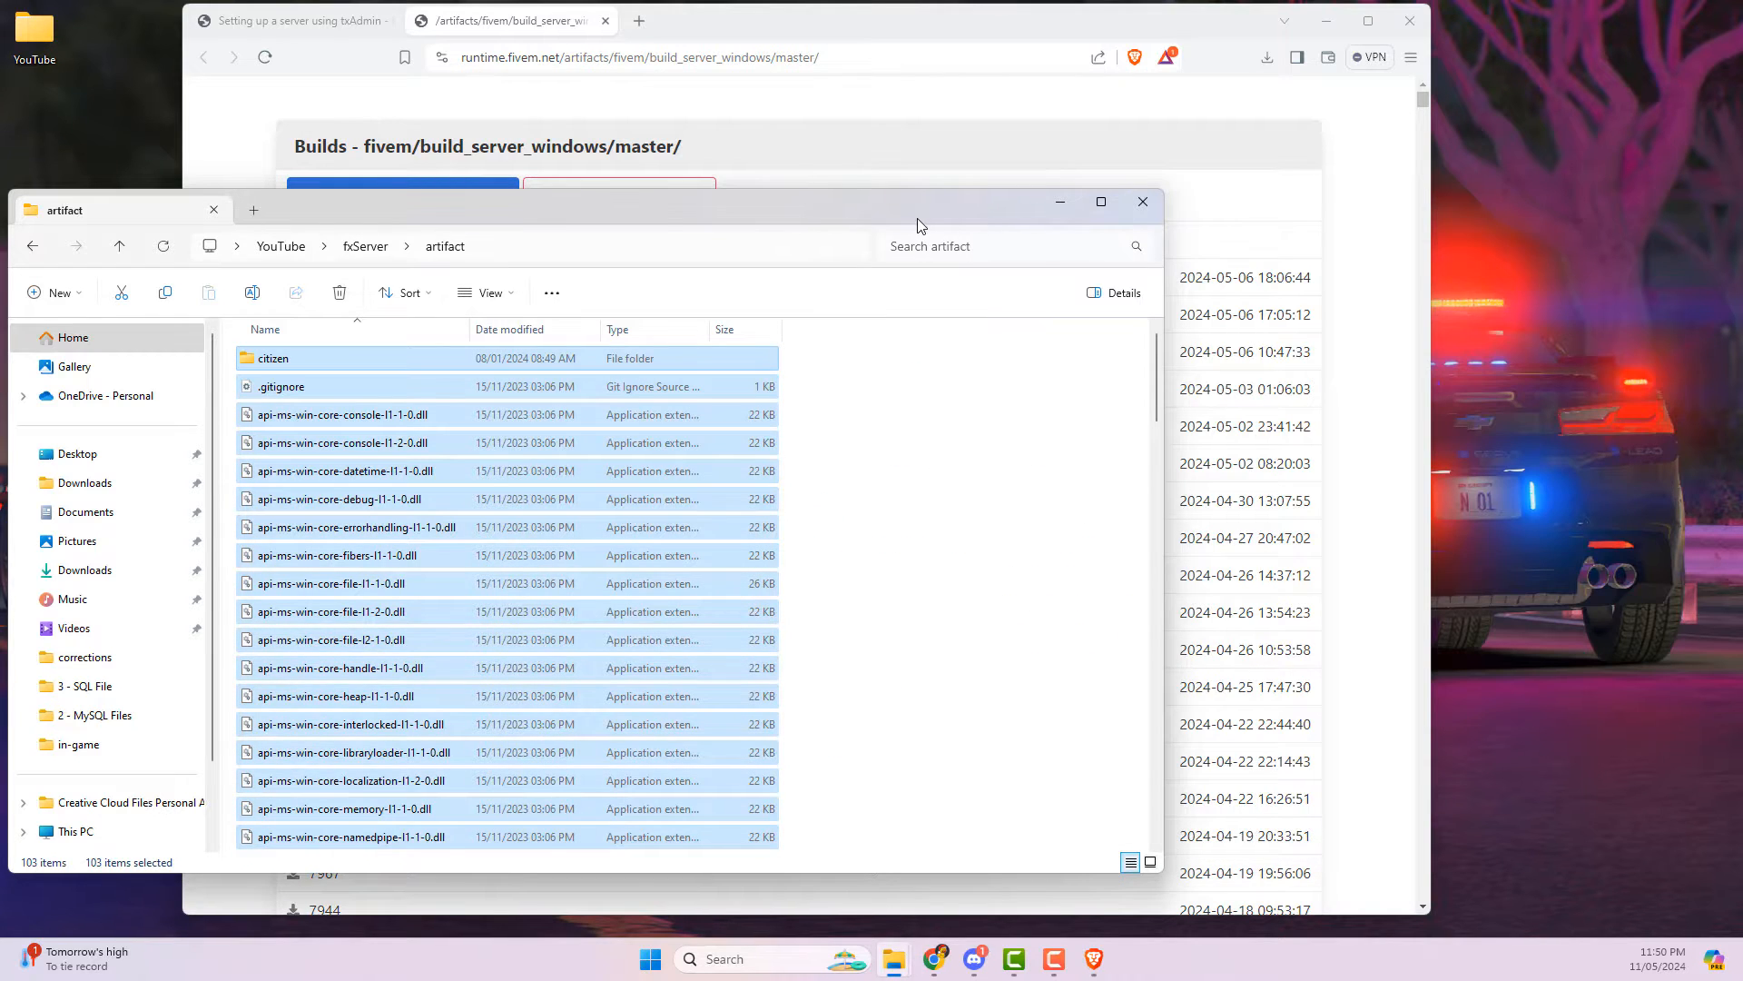
Step: Find the FXServer application in the artifact folder and run it
drag(918, 222, 1464, 244)
click(1414, 468)
scroll(1053, 582, down, 15)
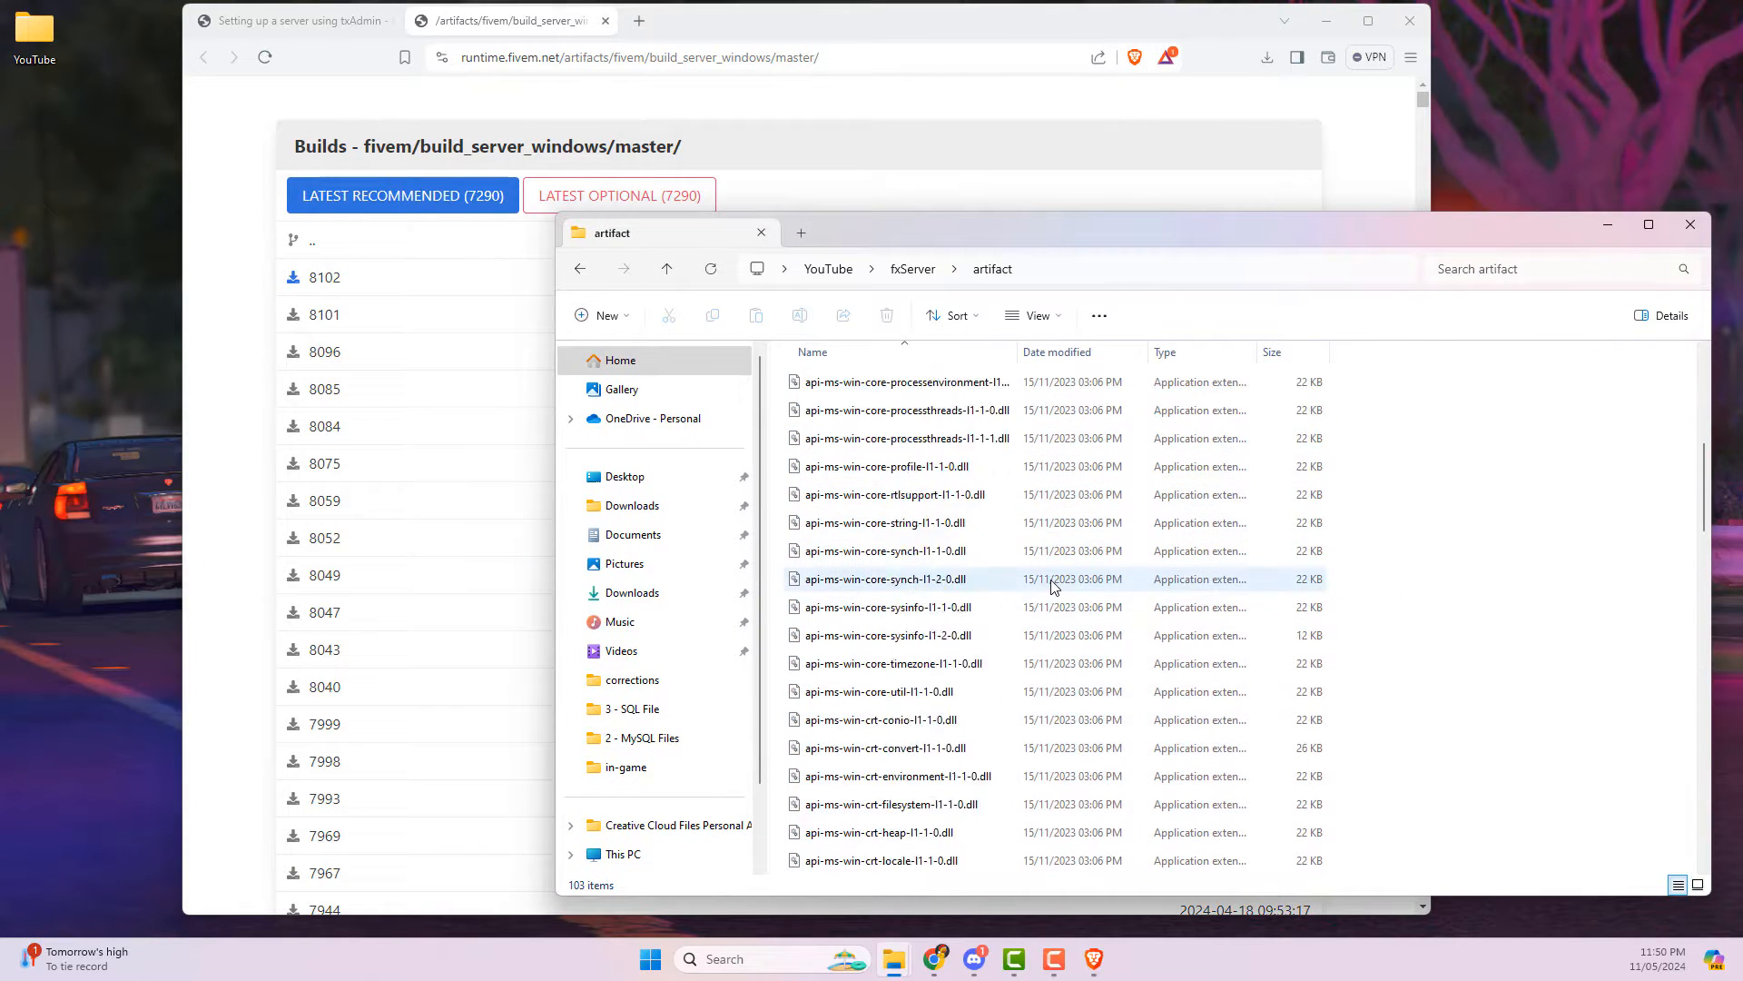
scroll(1053, 582, up, 3)
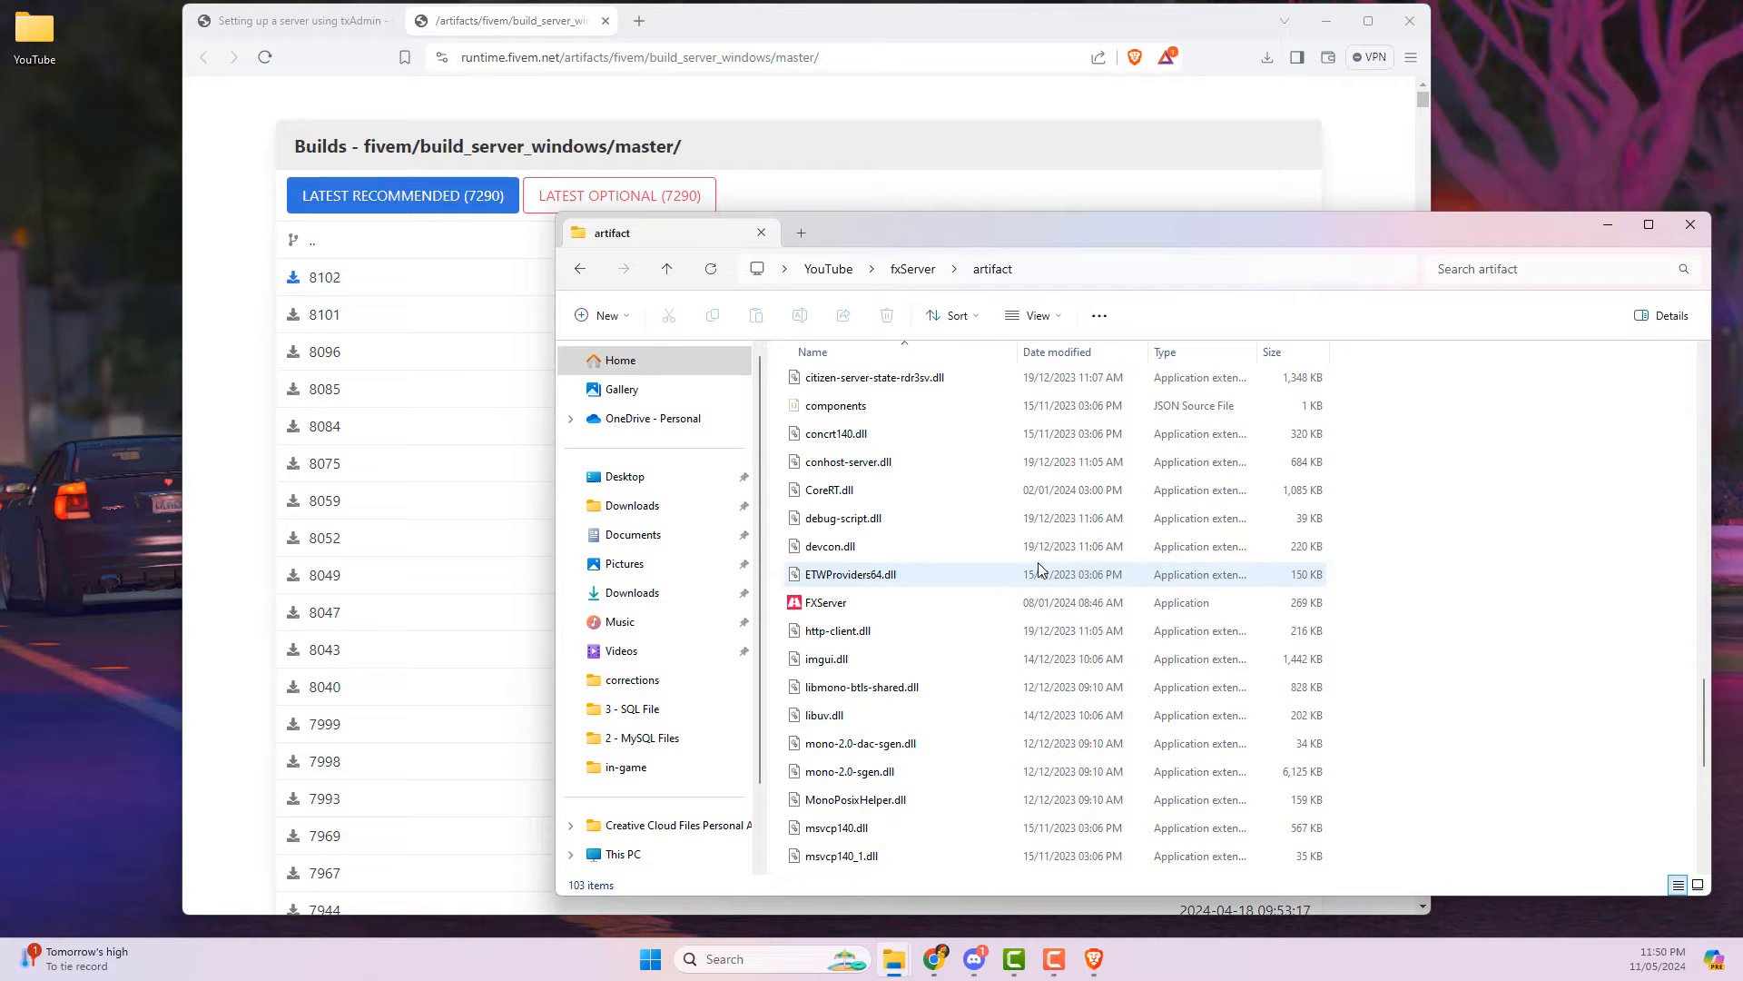
click(797, 608)
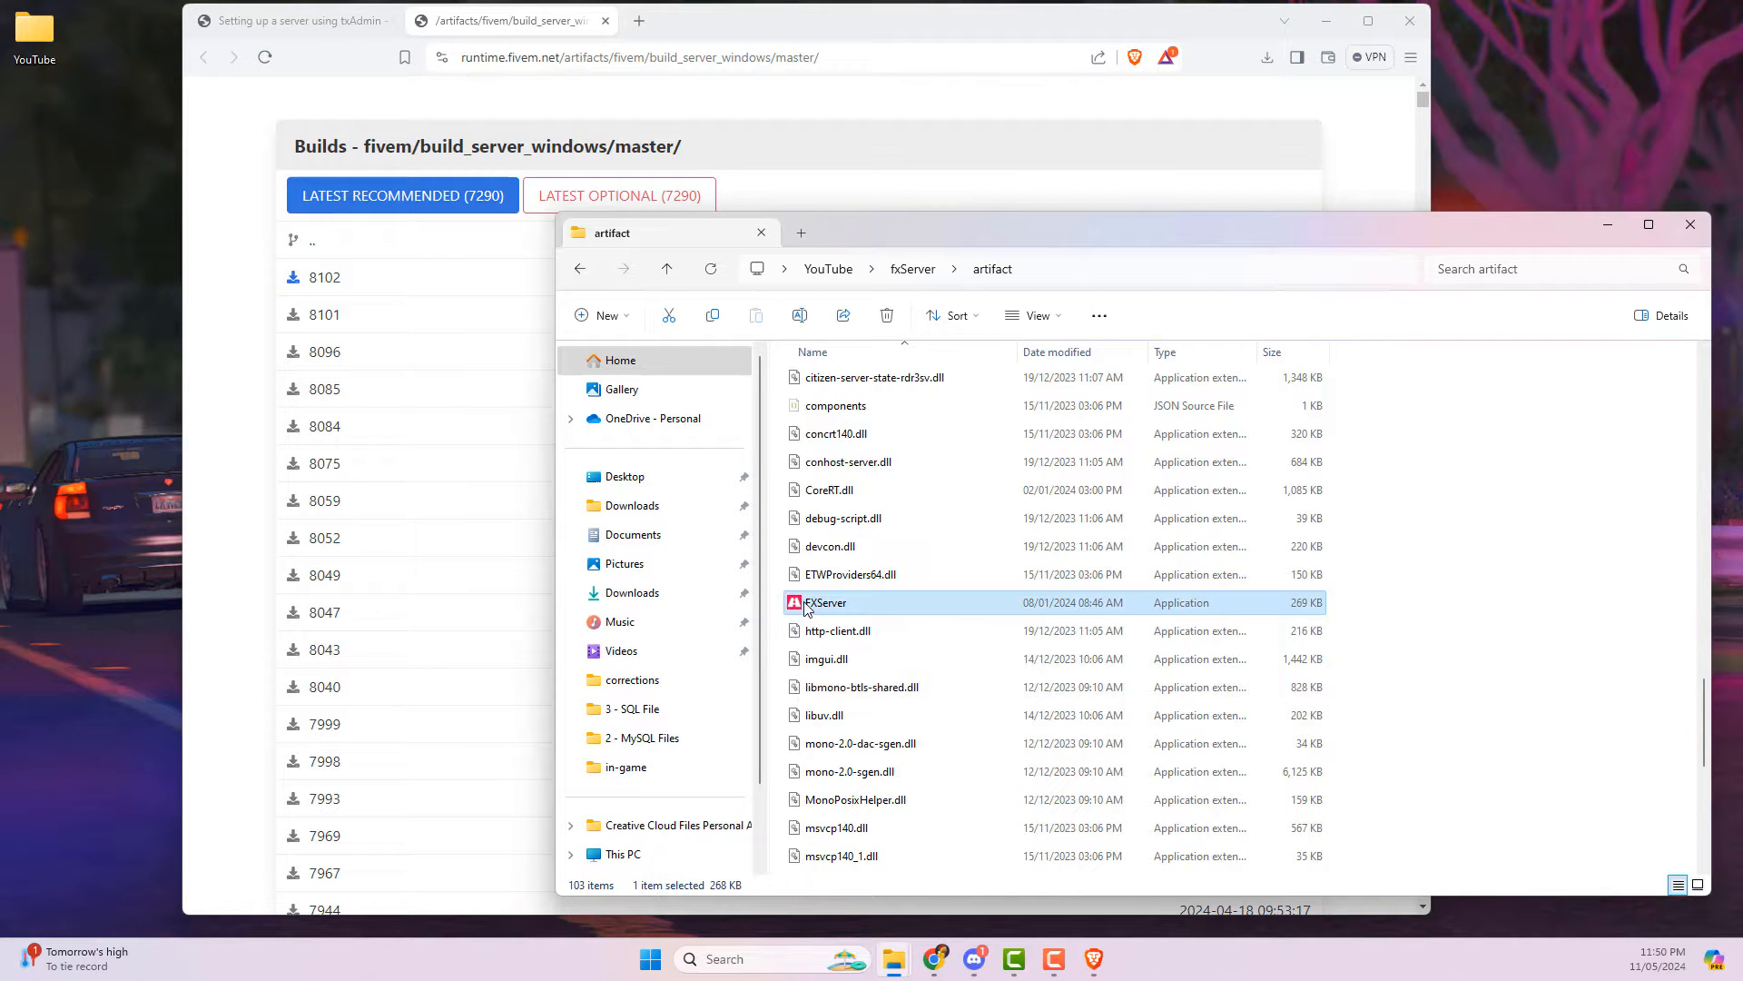
double_click(901, 601)
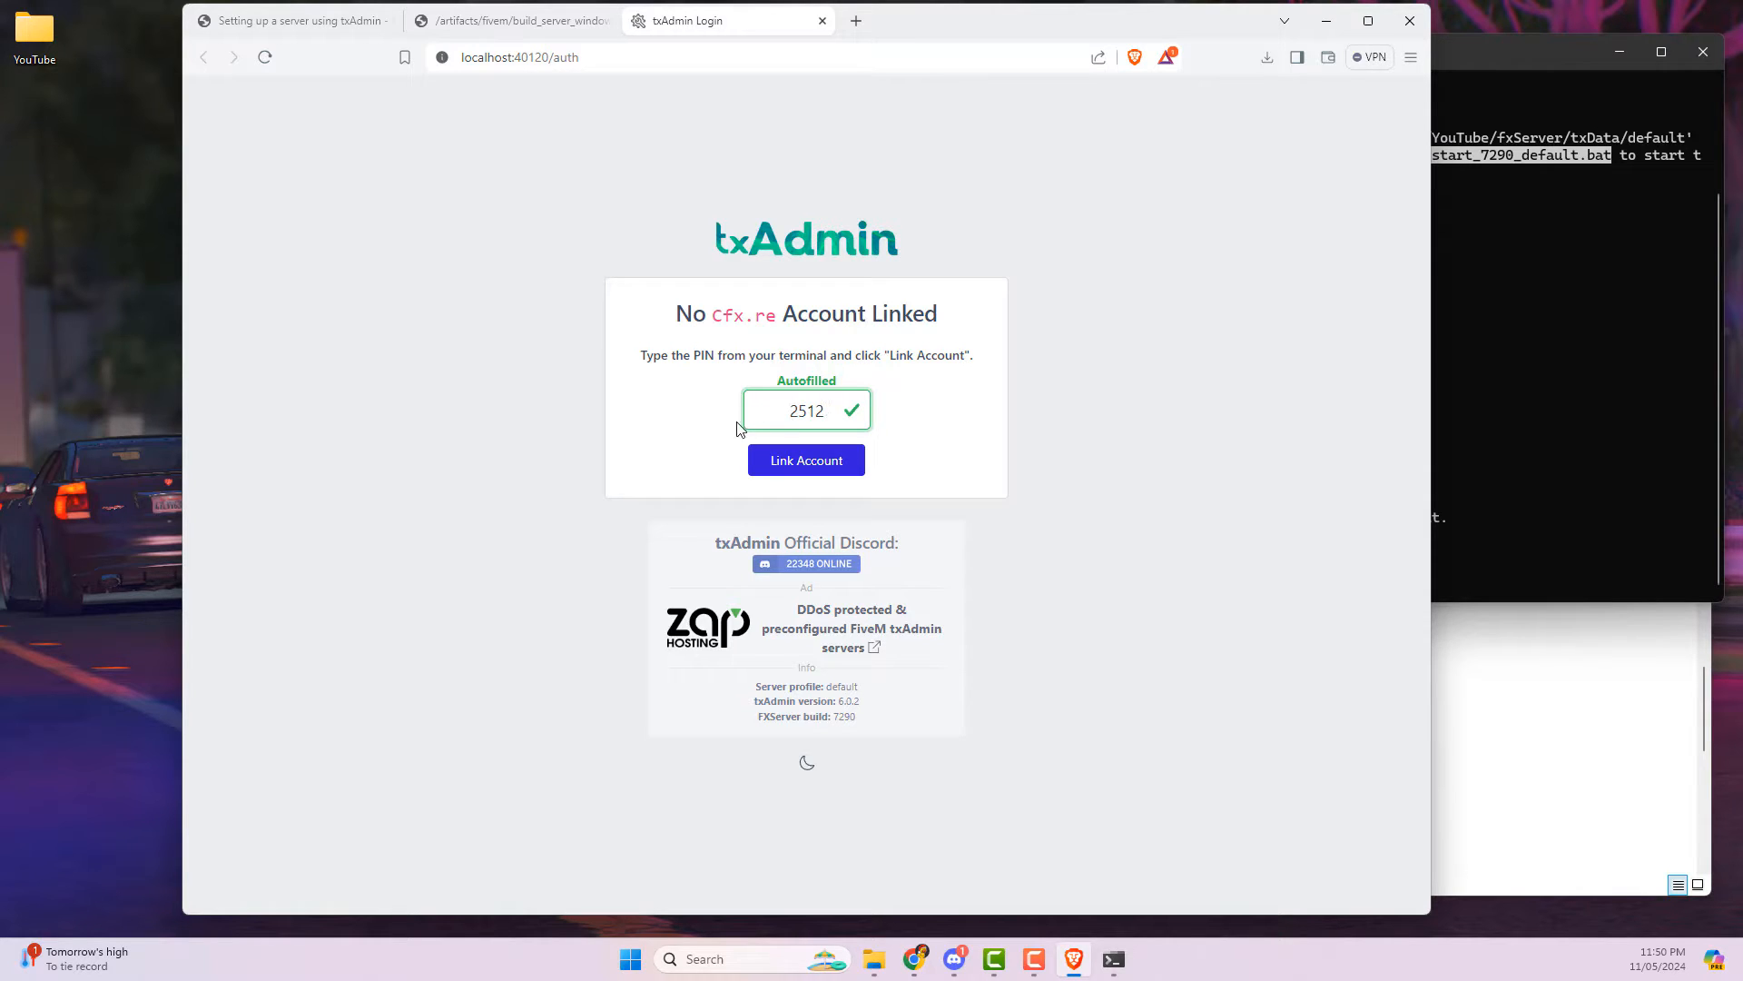
Step: Check the registration PIN in the txAdmin terminal and start linking the Cfx.re account on the txAdmin page
click(1540, 49)
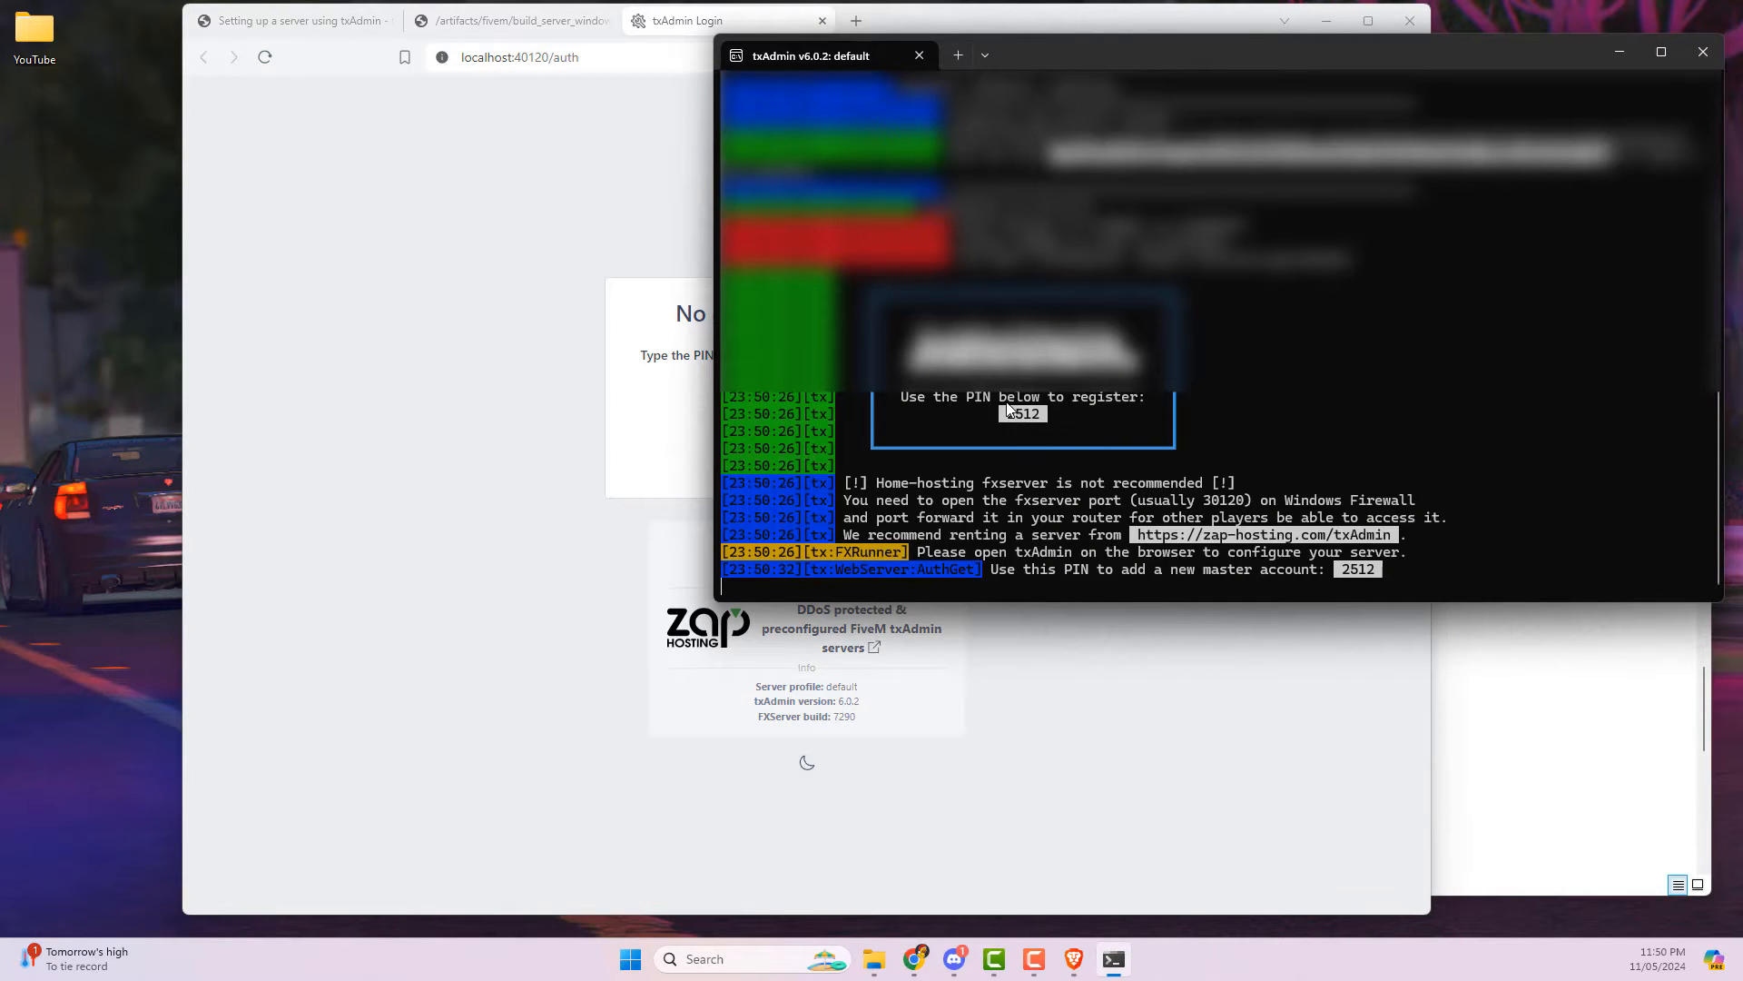
click(616, 376)
click(822, 470)
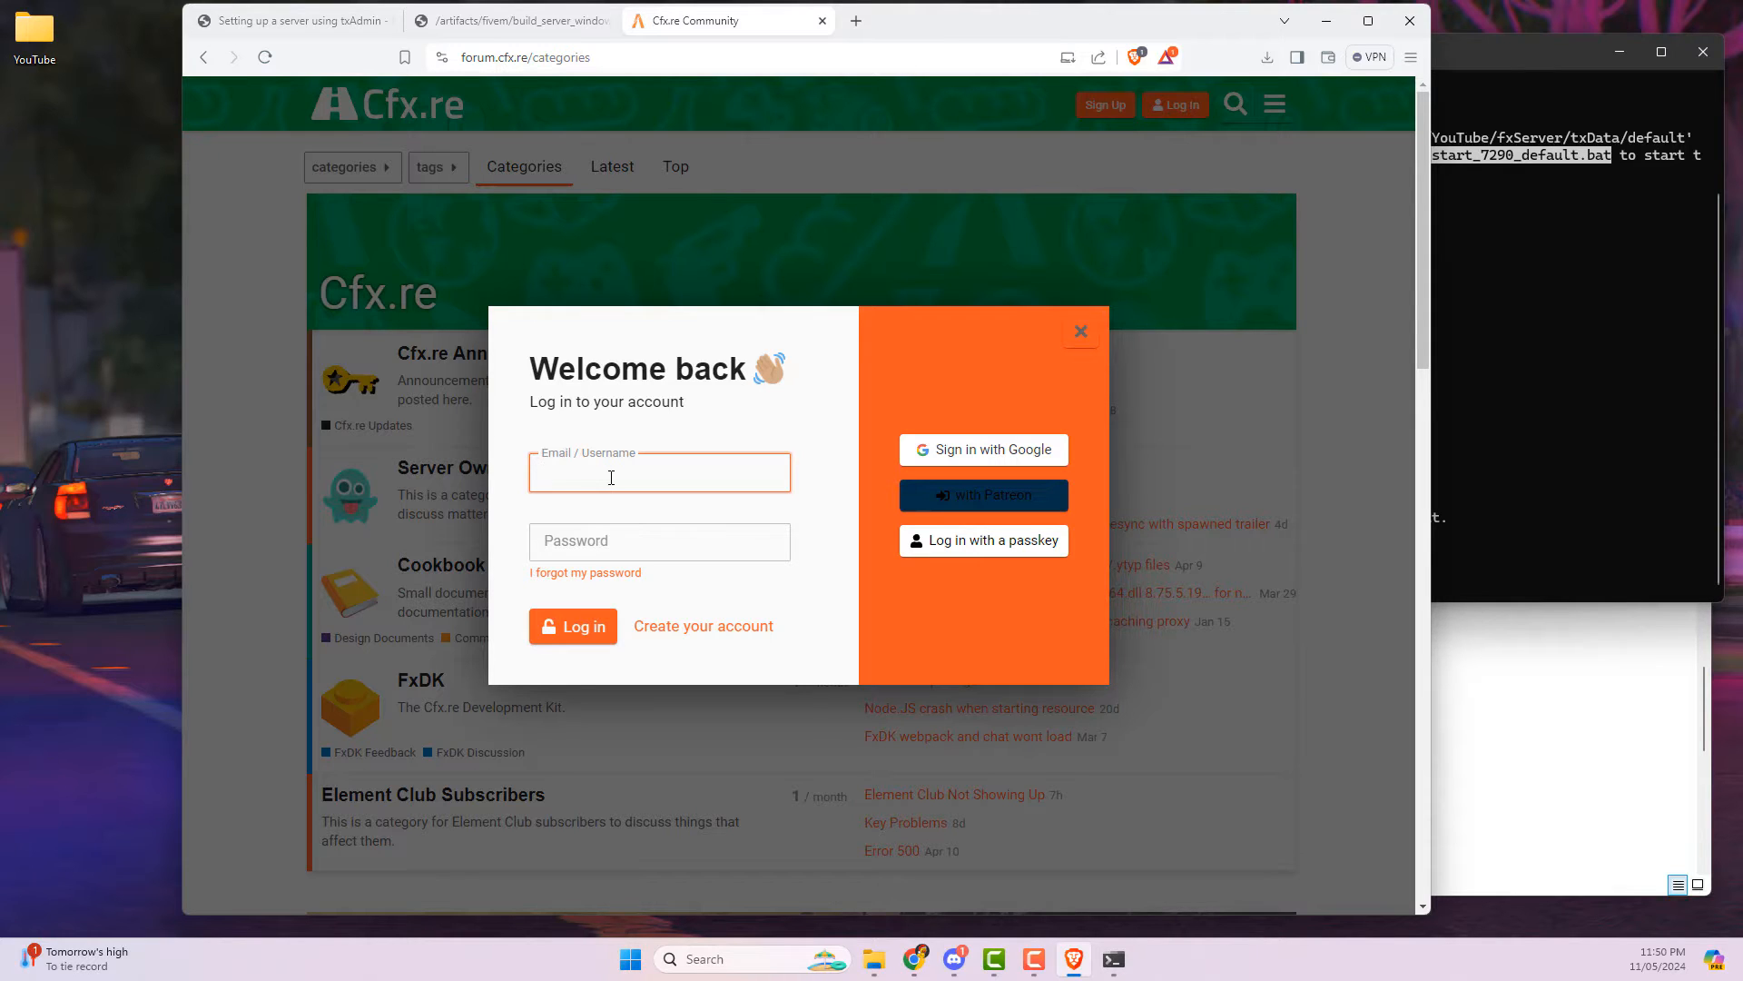
Step: Log in to Cfx.re with the account's username and password, without saving the password, and authorize txAdmin's access
text(prolectric)
key(Tab)
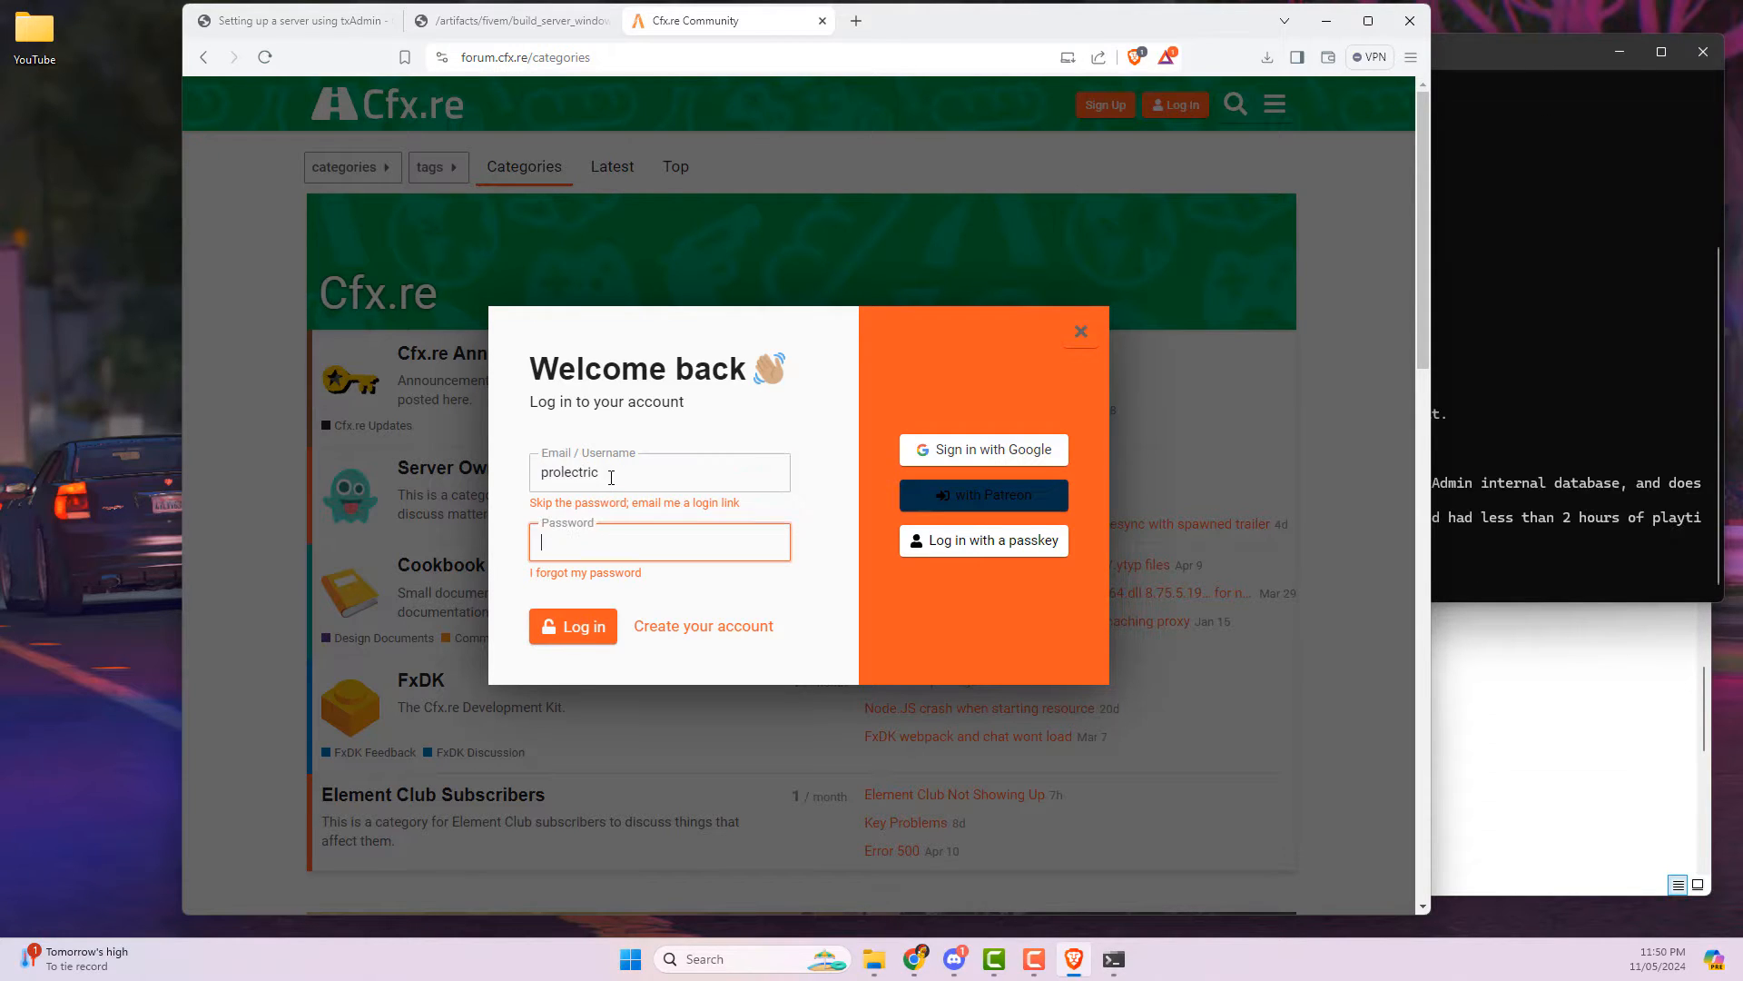
text(••••••••)
click(577, 625)
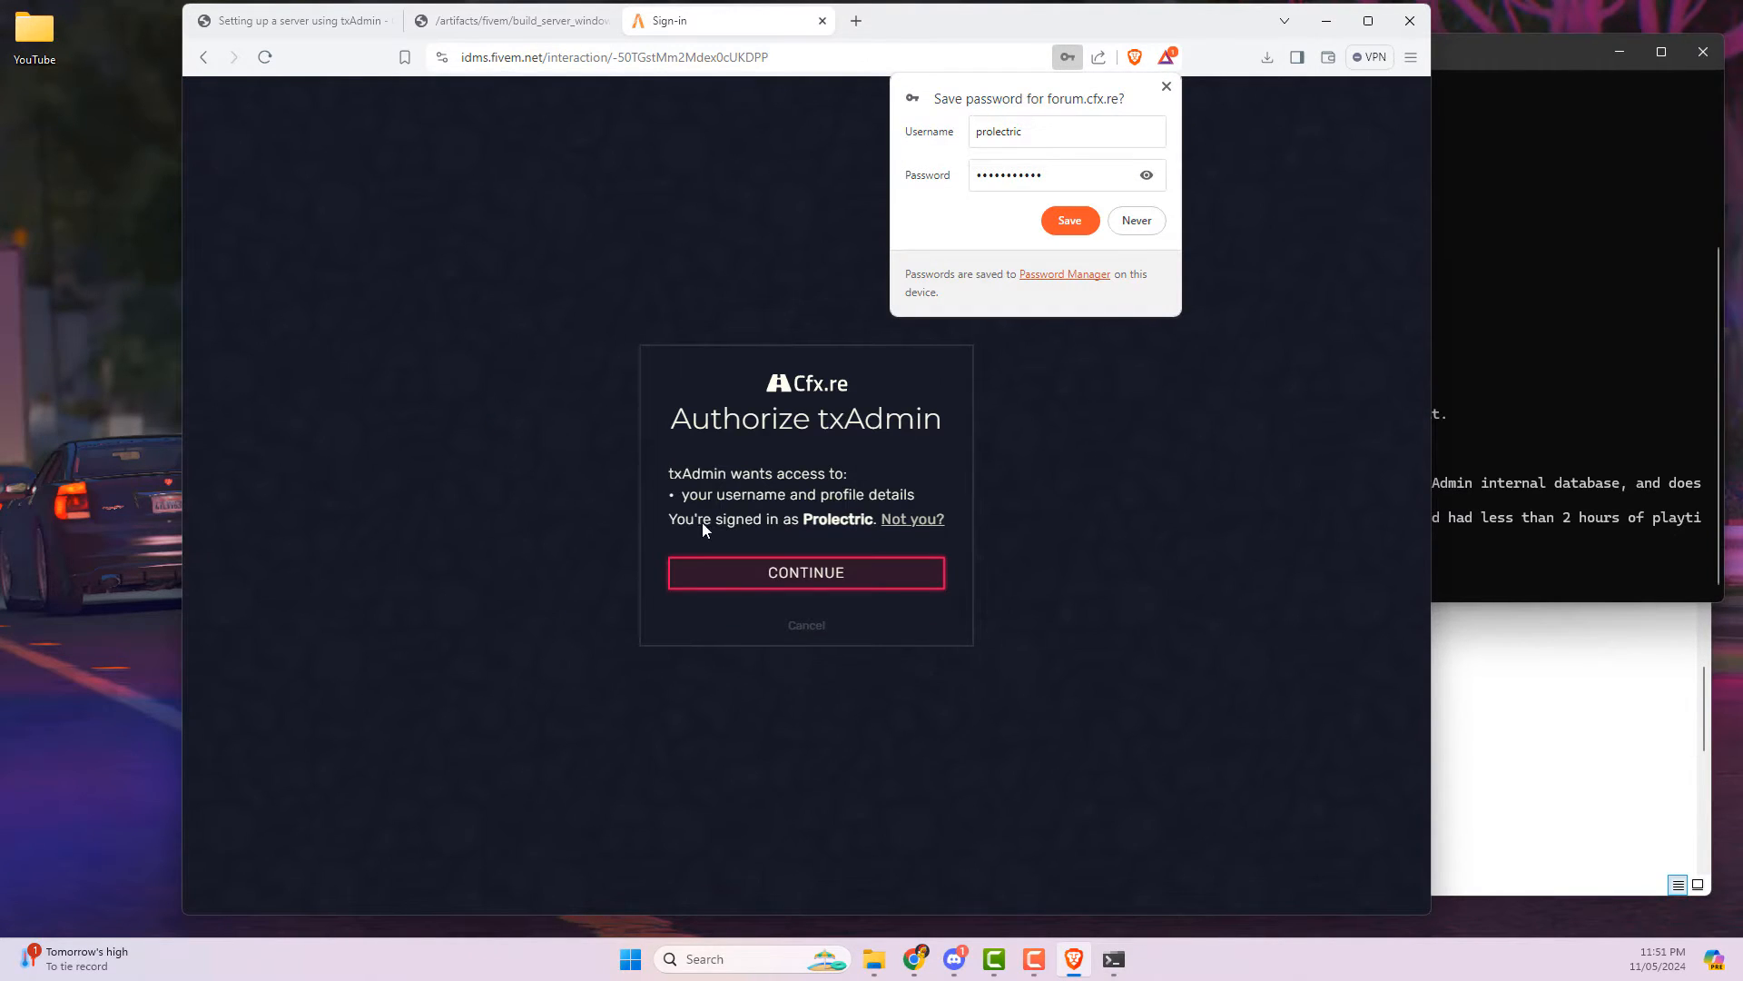
click(1136, 222)
click(812, 573)
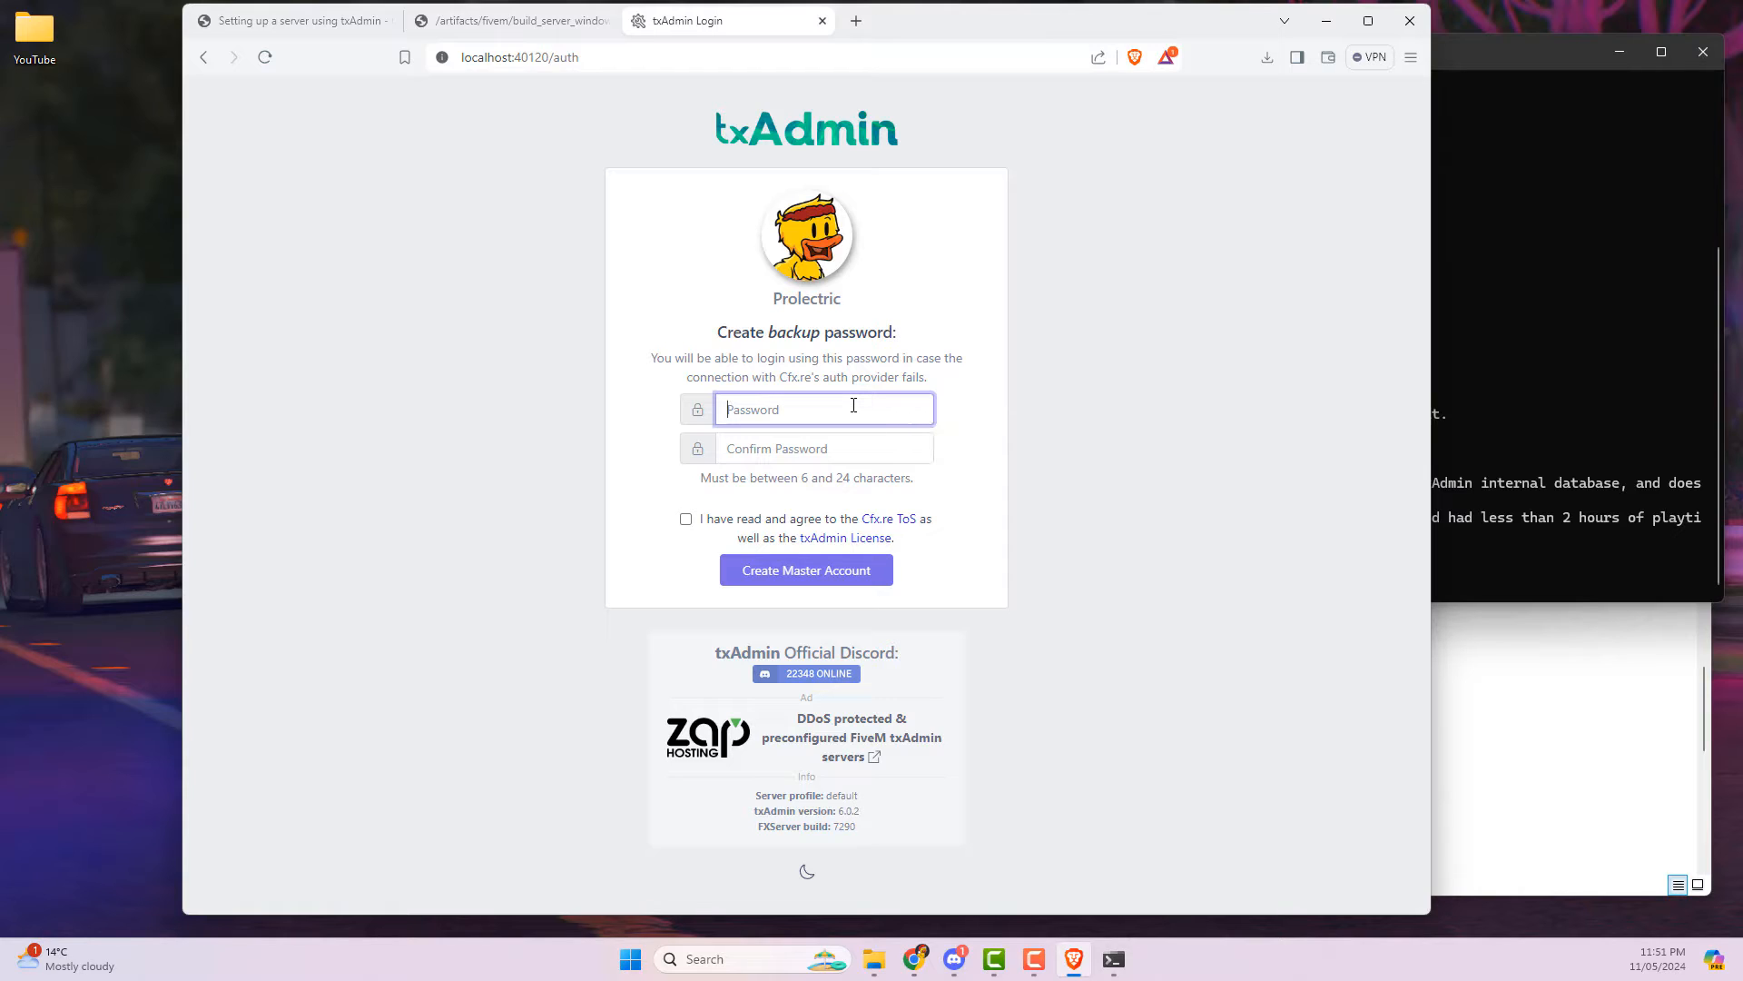
Step: Enter and confirm a backup password, agree to the Cfx.re ToS and txAdmin License, and create the master account
text(•••••••••••)
key(Tab)
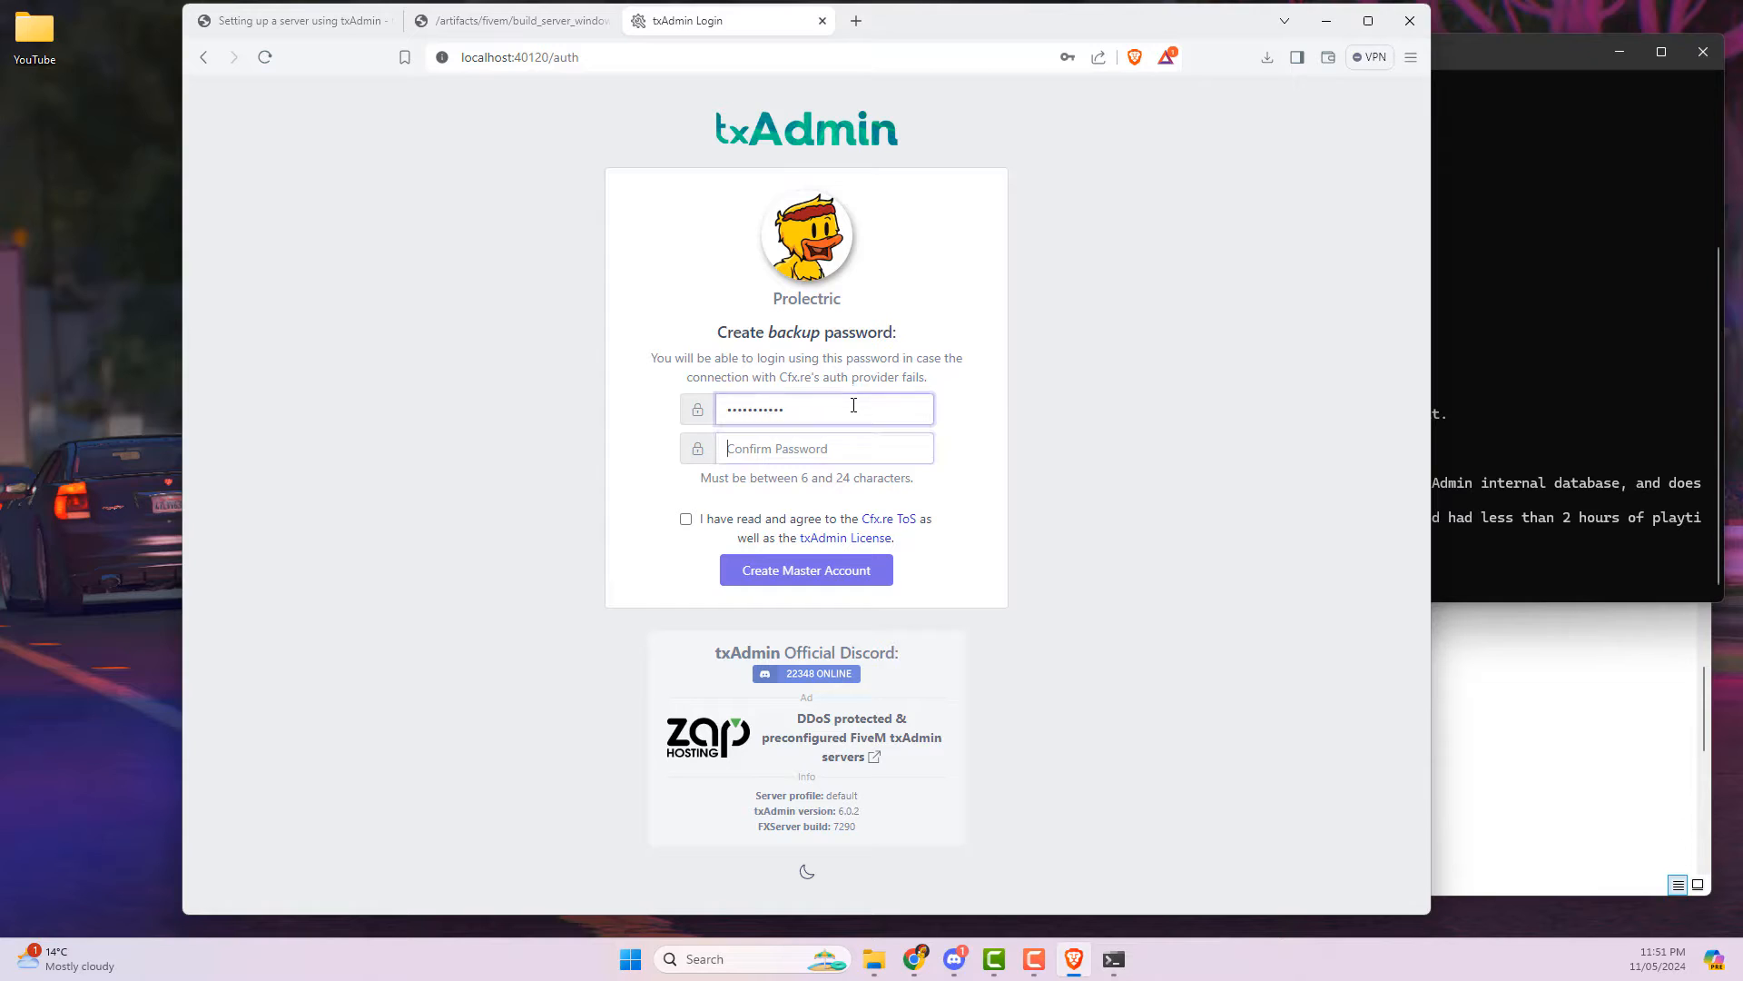
text(••••)
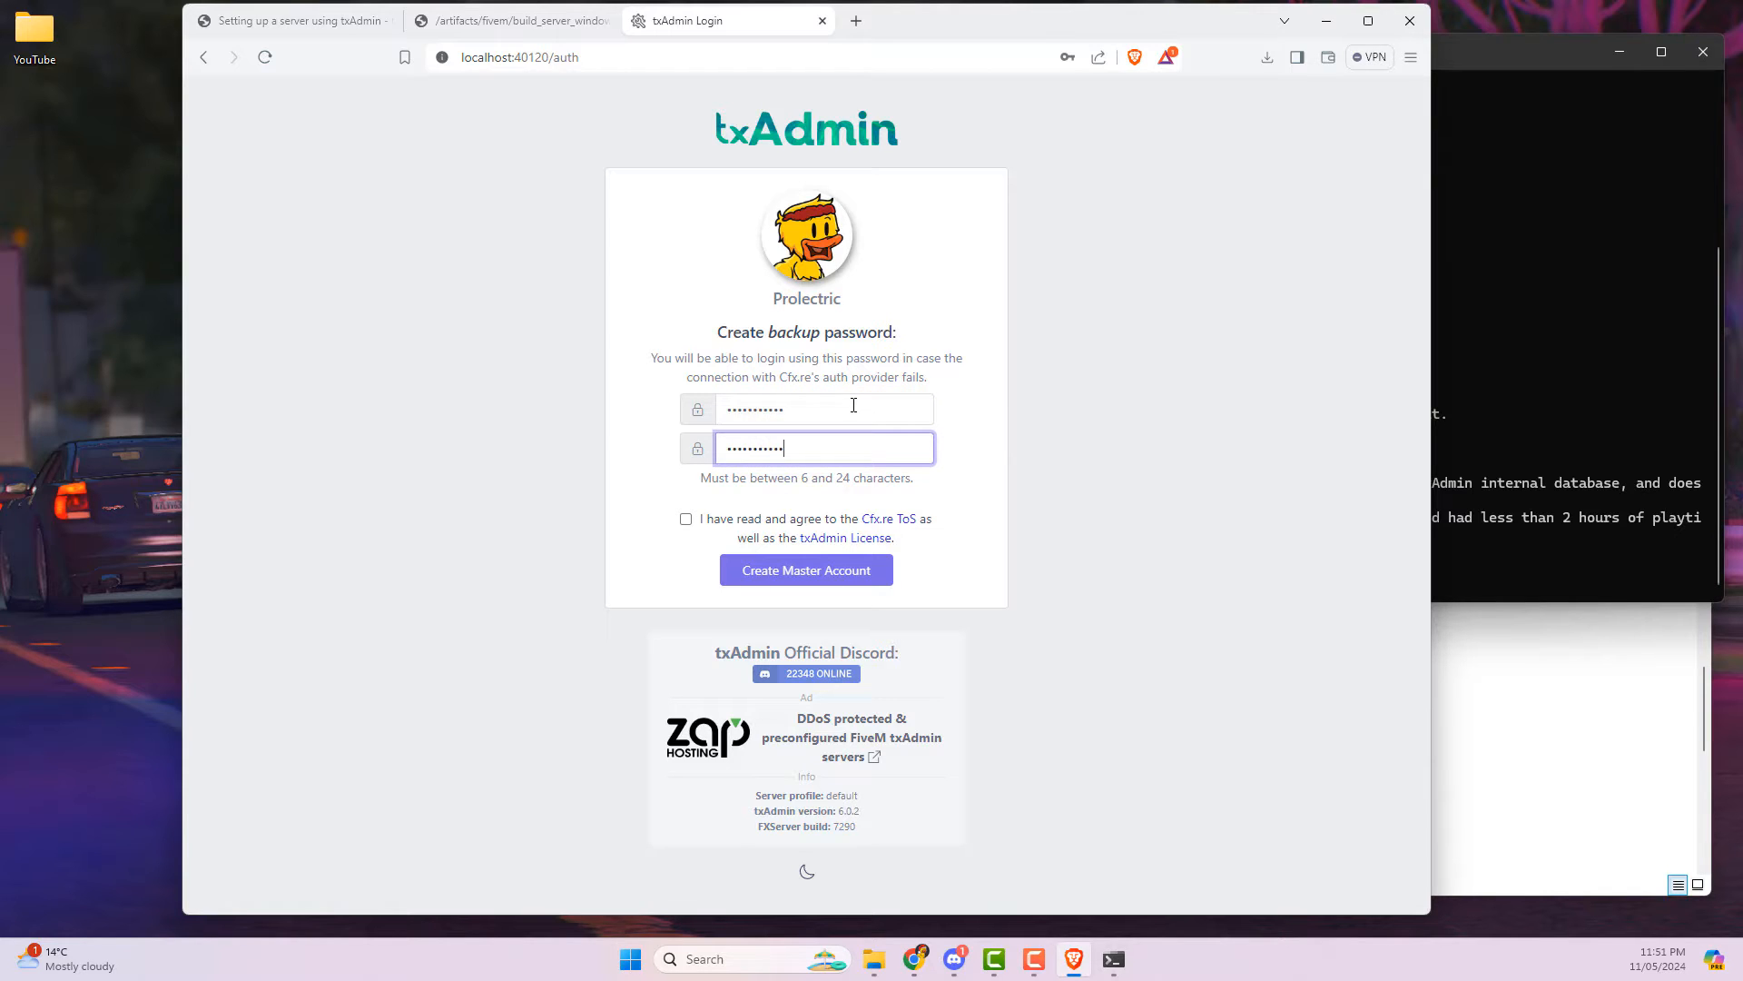
click(686, 520)
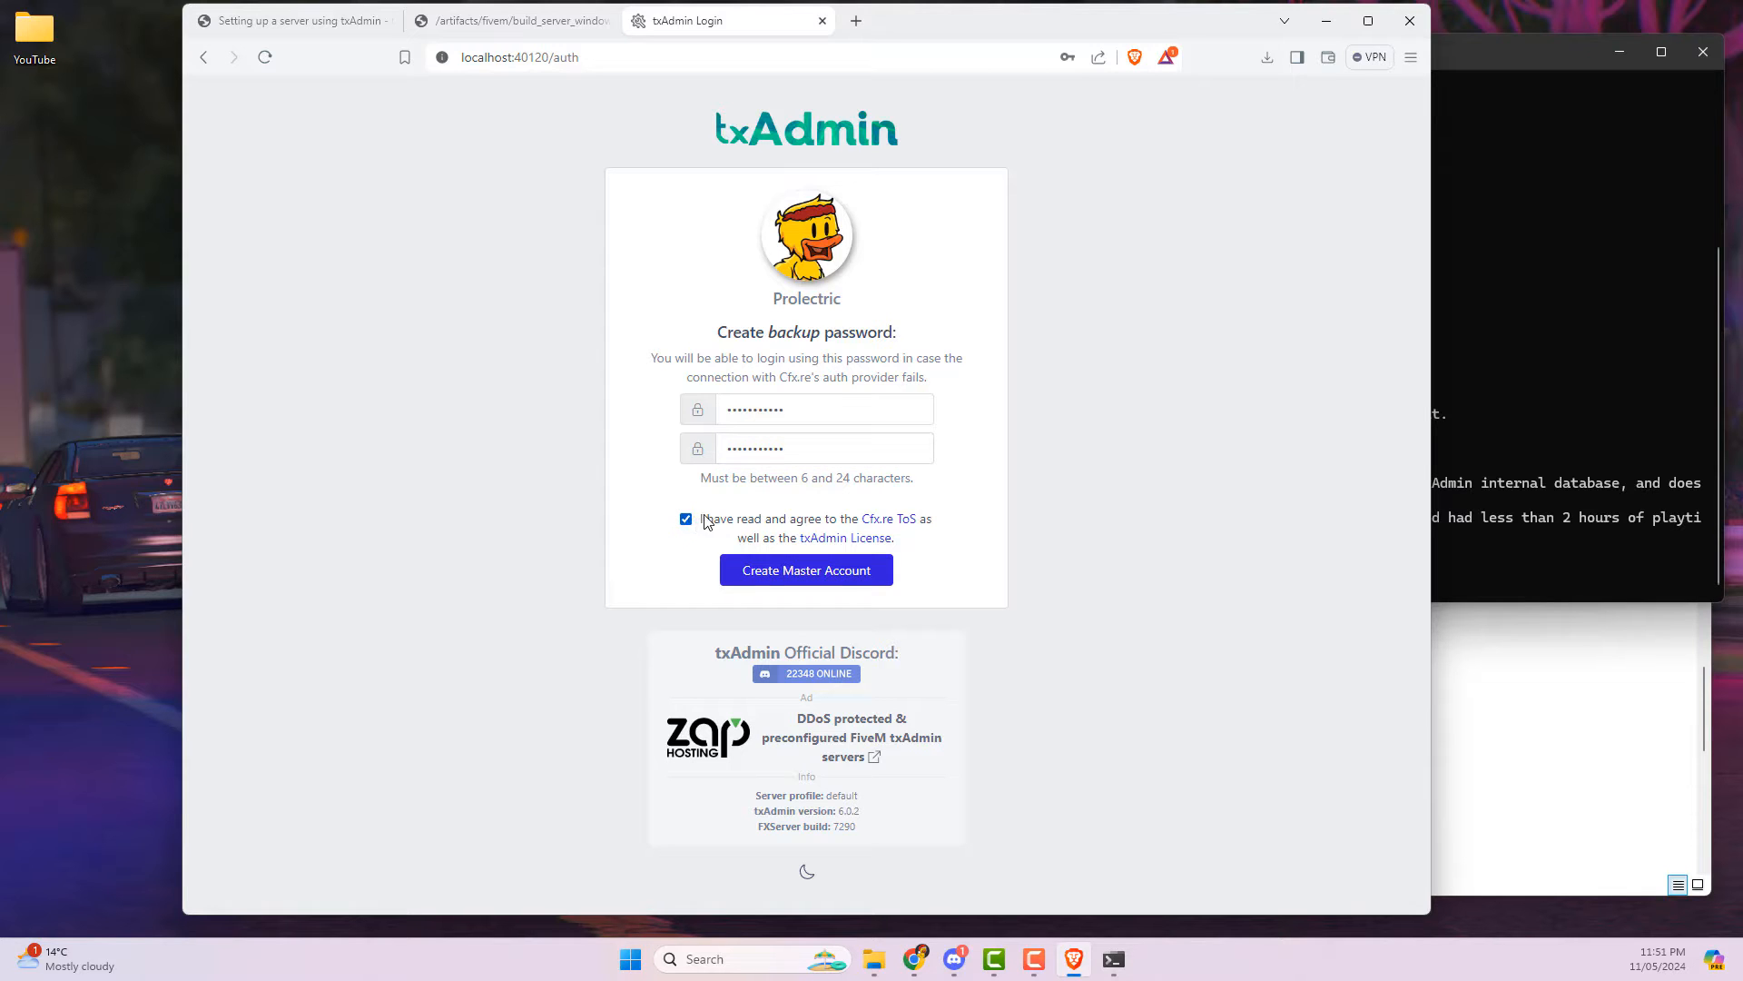
click(816, 578)
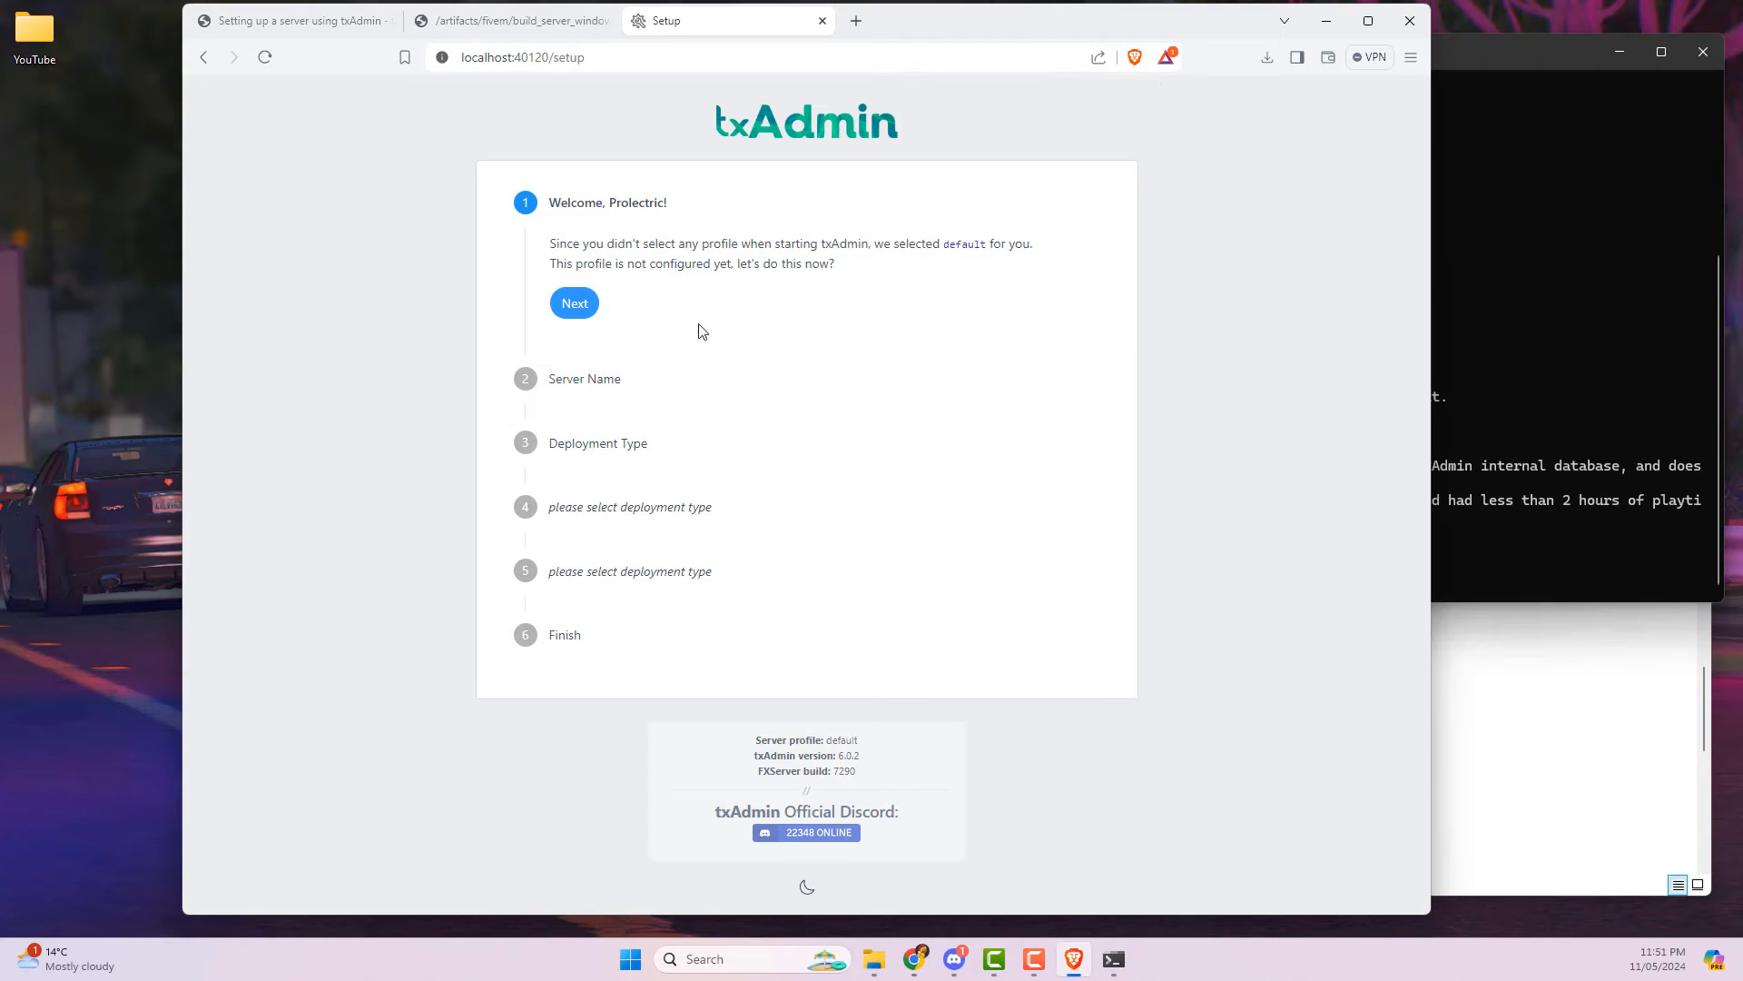
Step: Begin configuring the default profile and set the server name to "Development Server"
click(575, 303)
triple_click(557, 332)
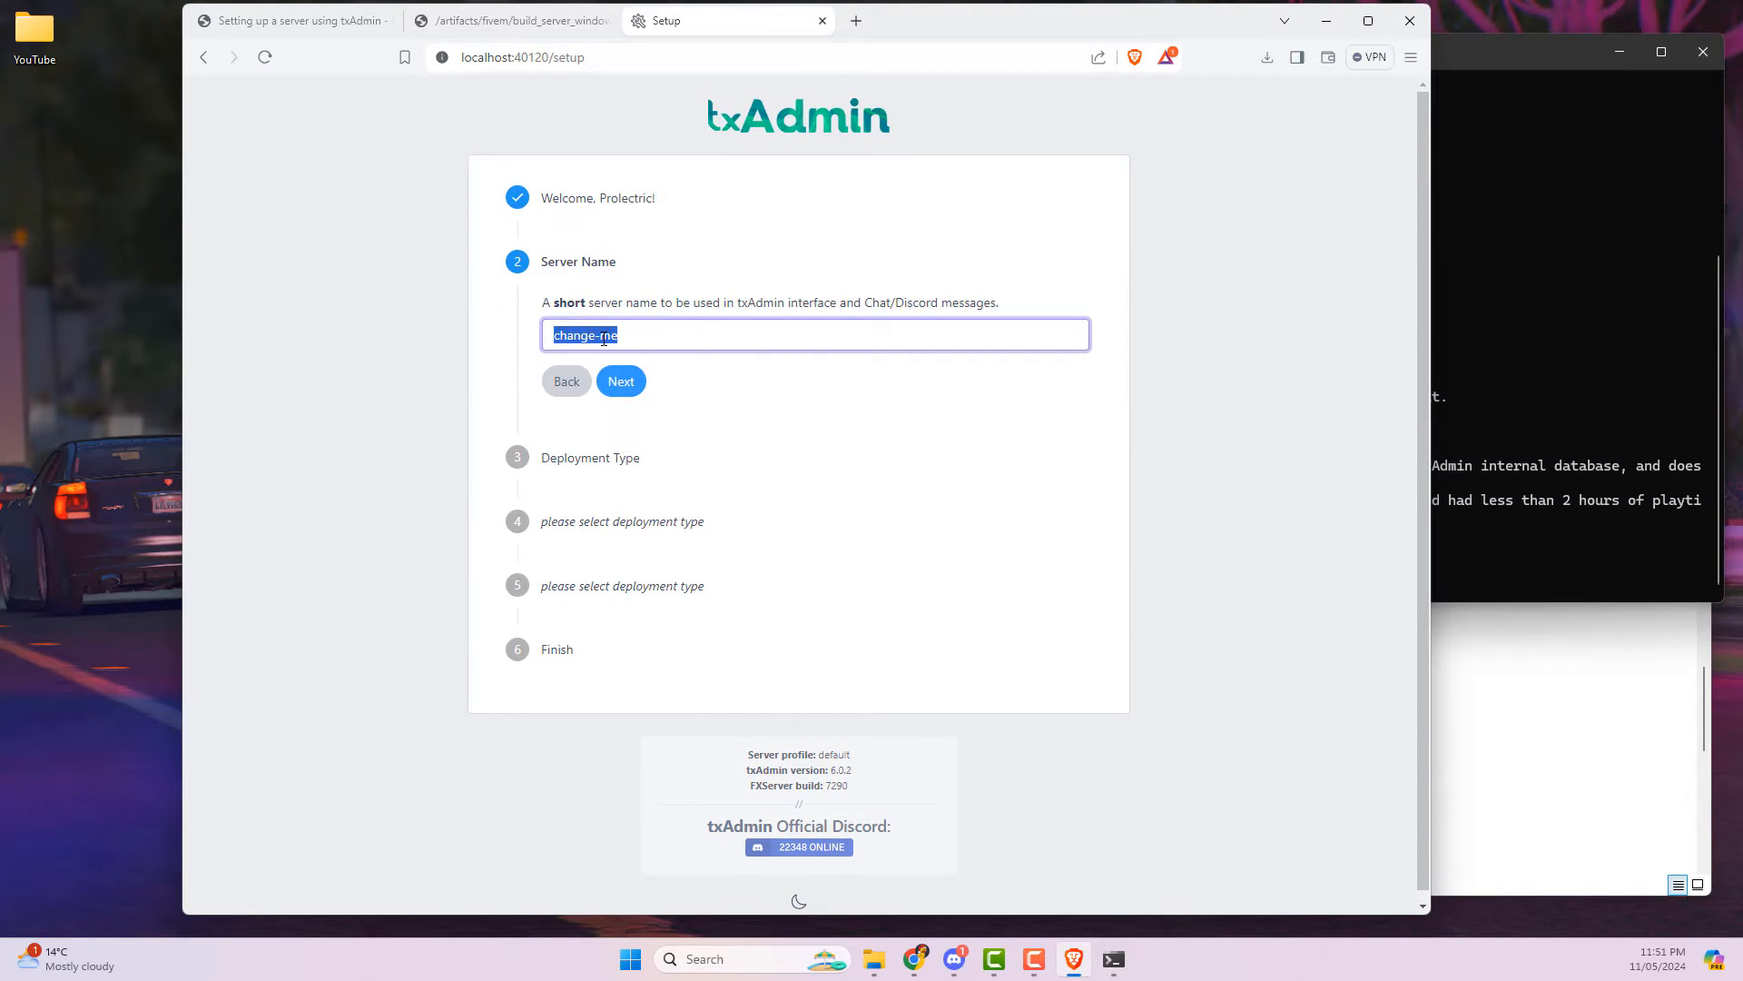
text(Development Server)
click(626, 383)
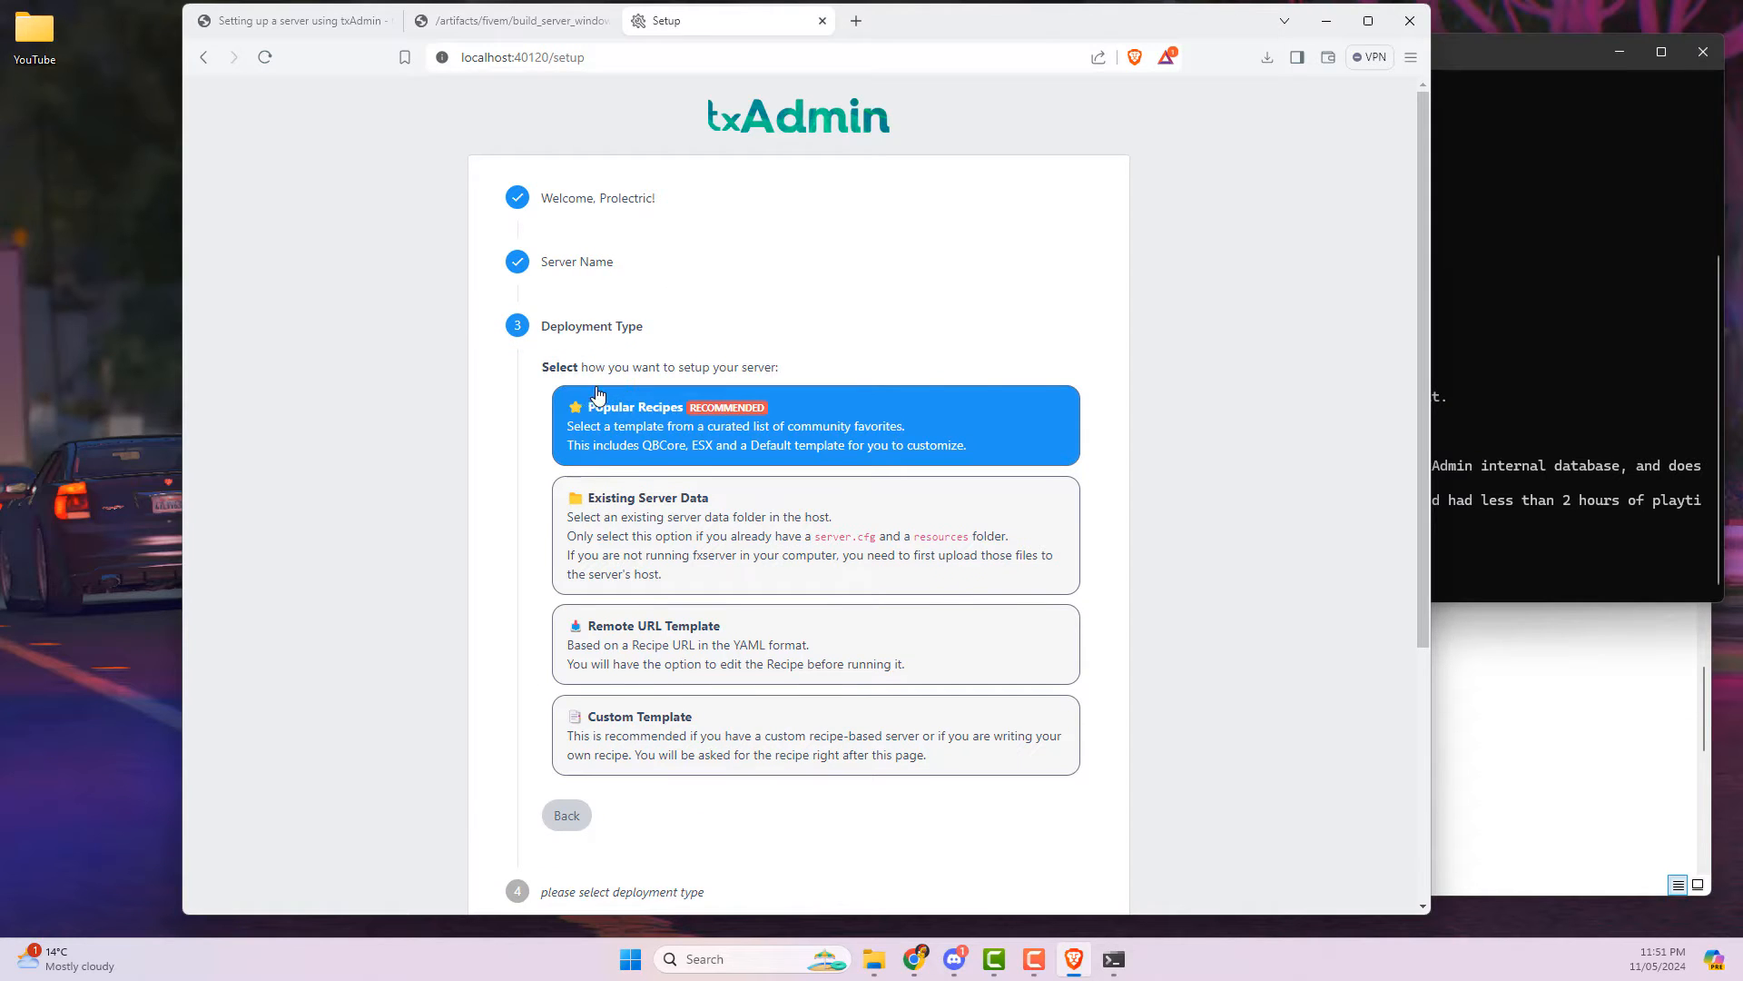
Step: Choose the Popular Recipes deployment with the CFX Default FiveM template and save the suggested data location
click(665, 417)
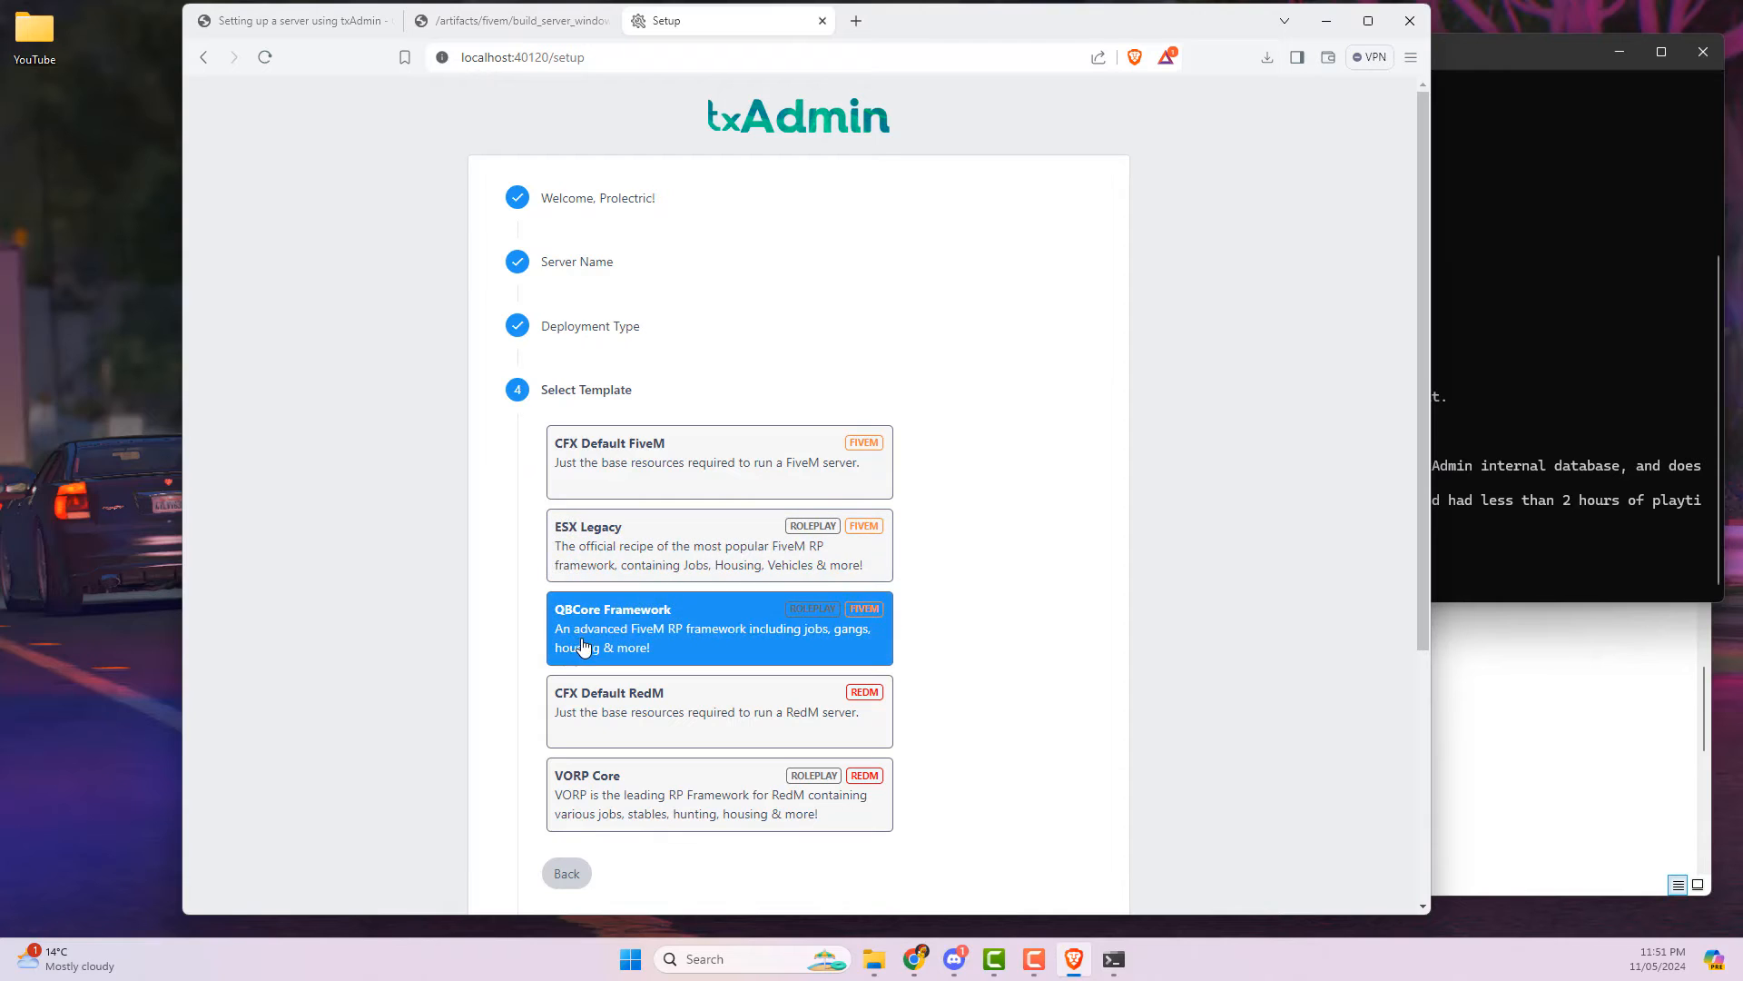
click(569, 456)
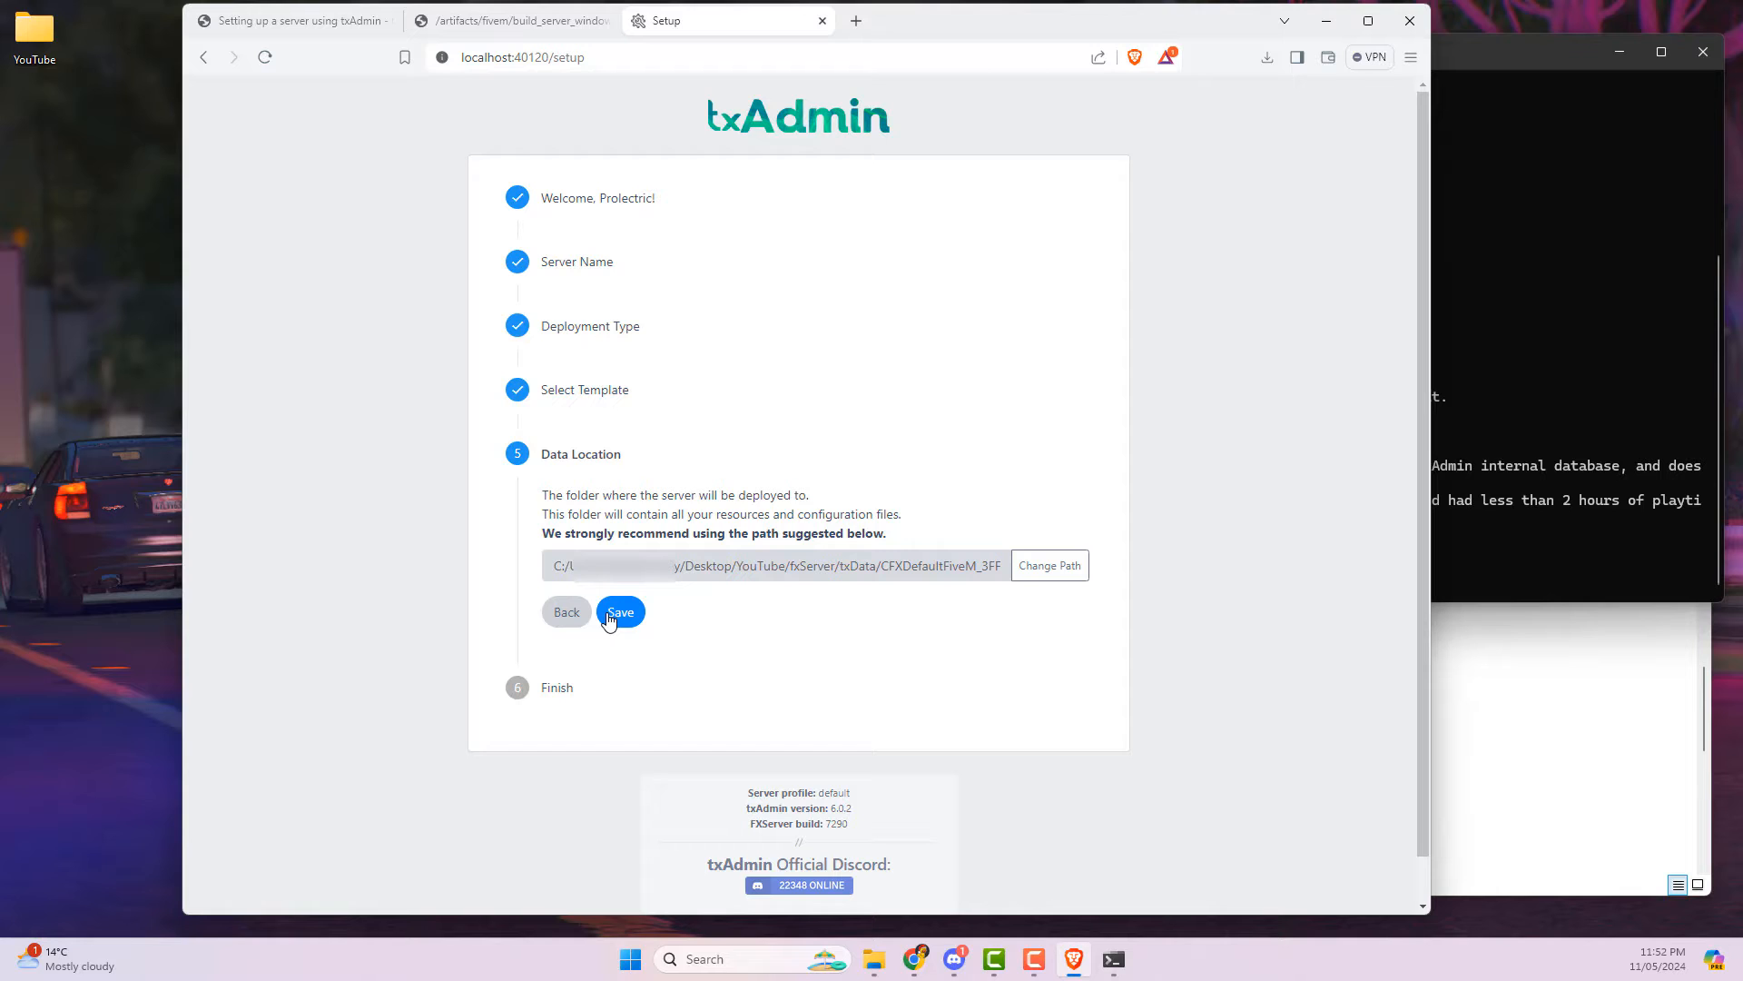
click(609, 616)
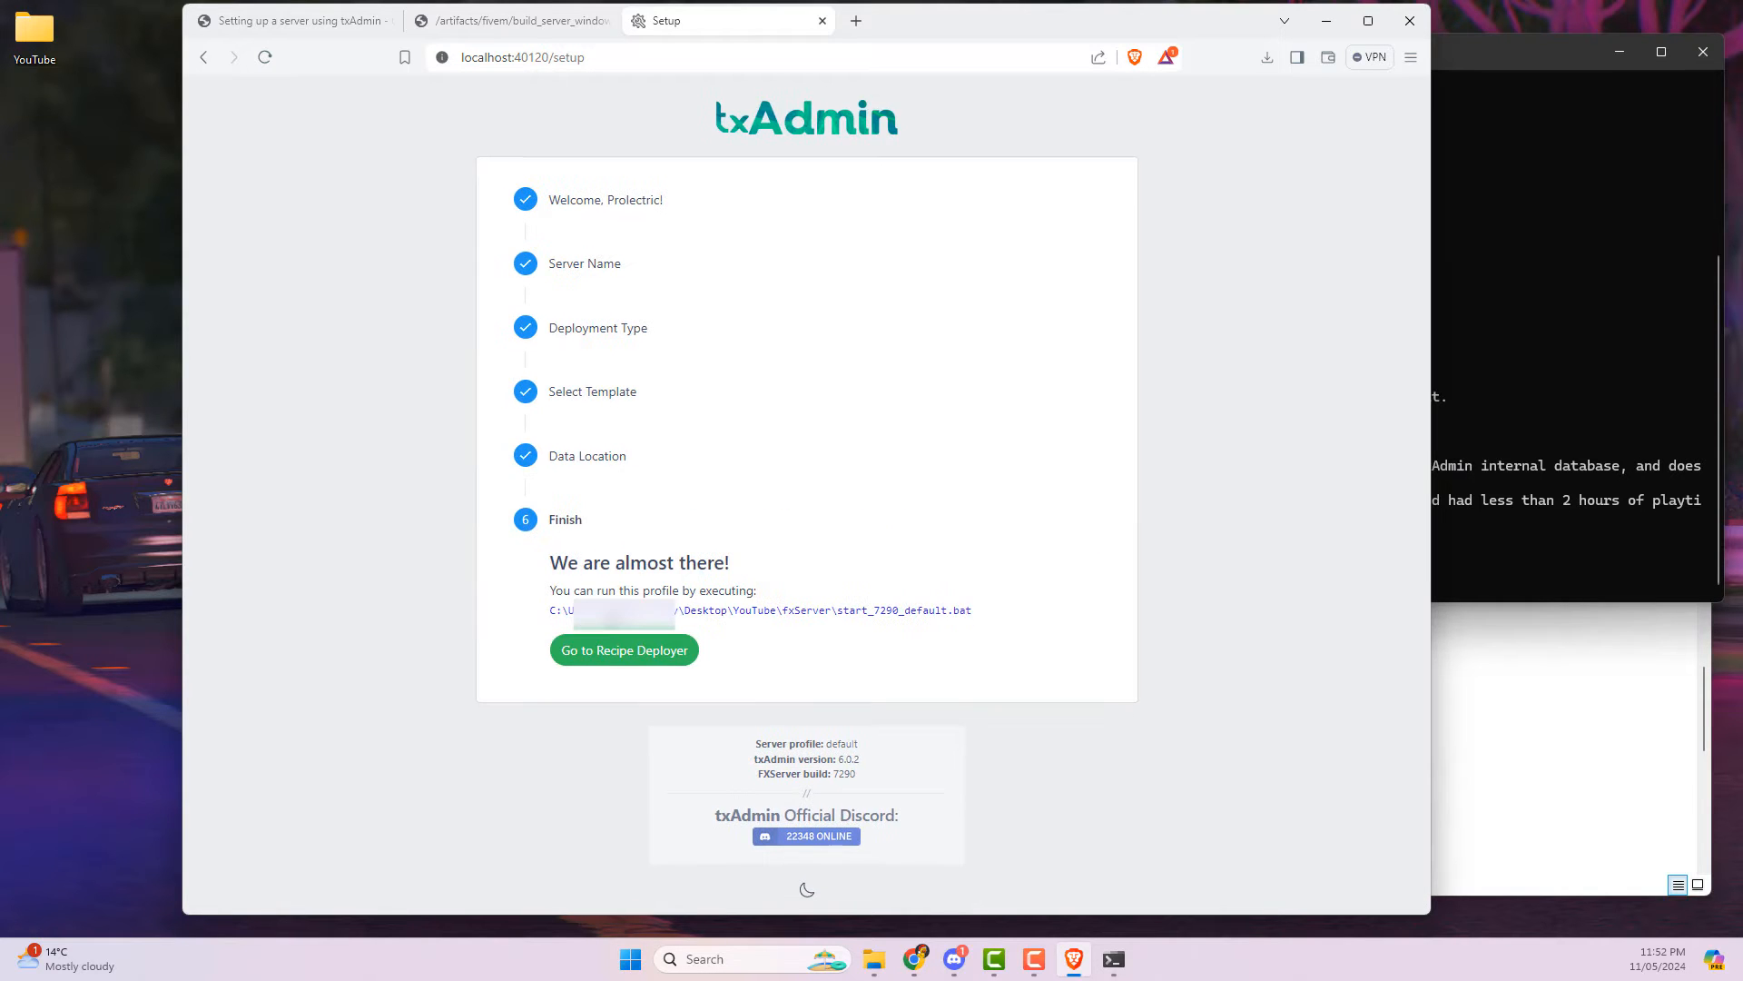
Step: Go to the Recipe Deployer, review the CFX Default FiveM recipe and continue to the input parameters
click(602, 656)
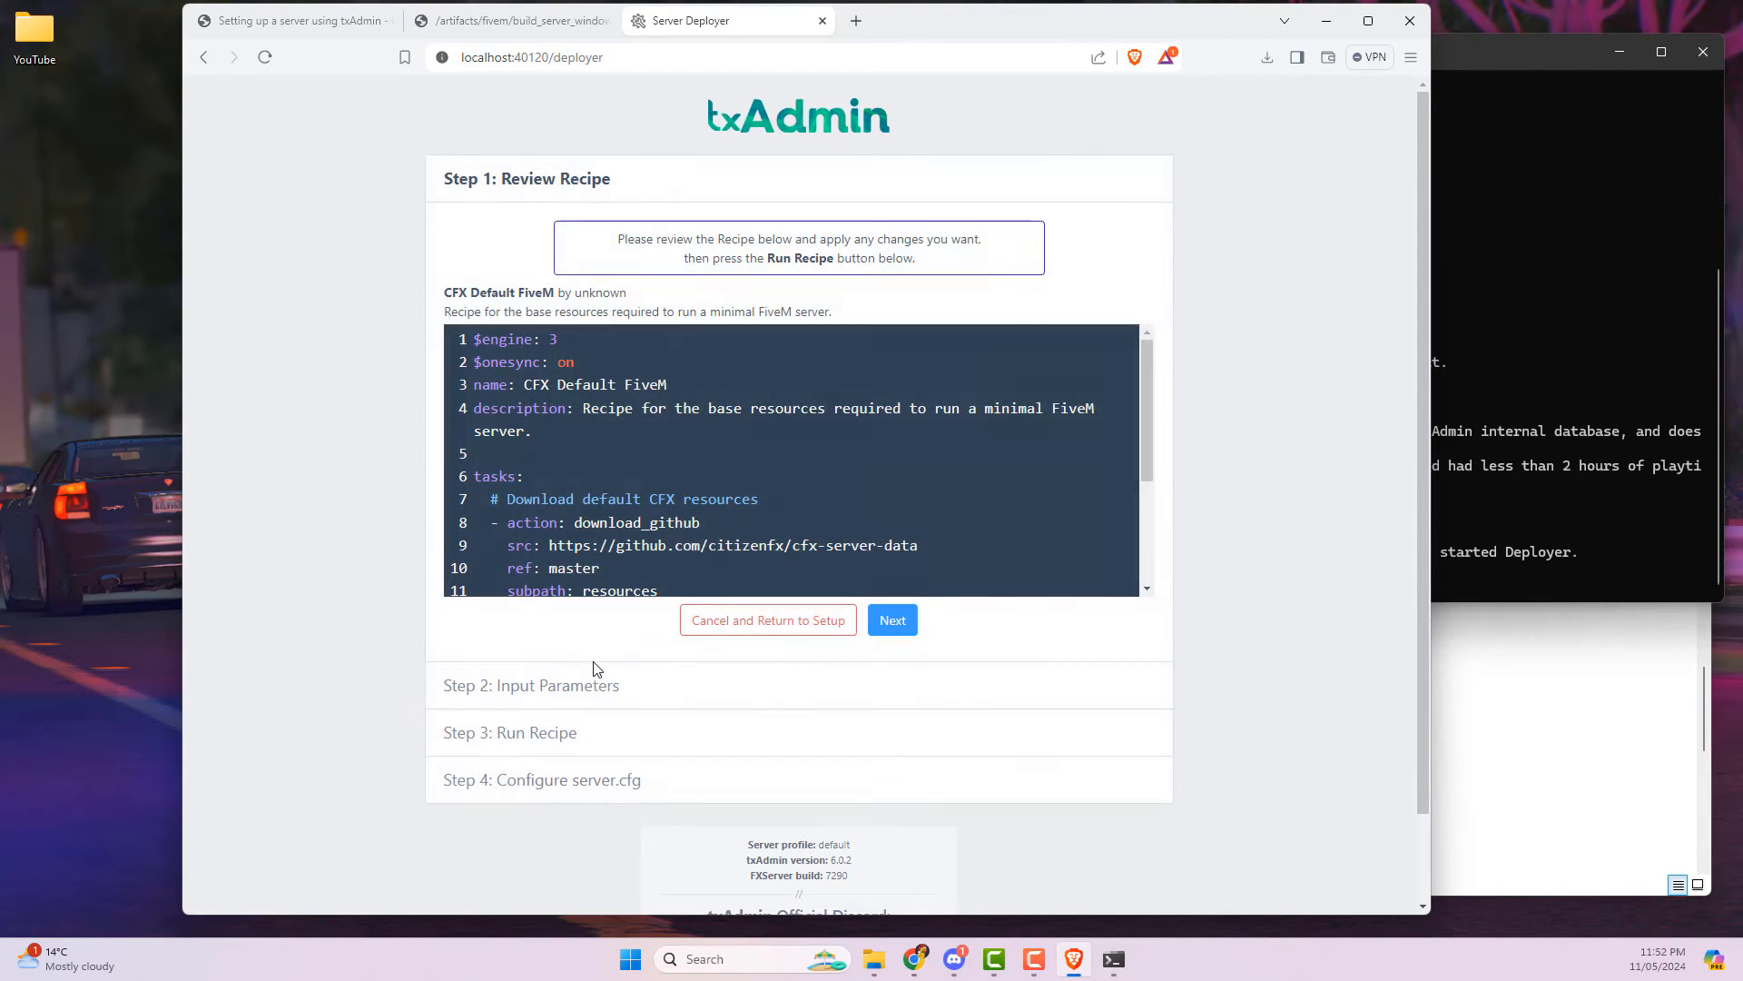
scroll(579, 451, down, 3)
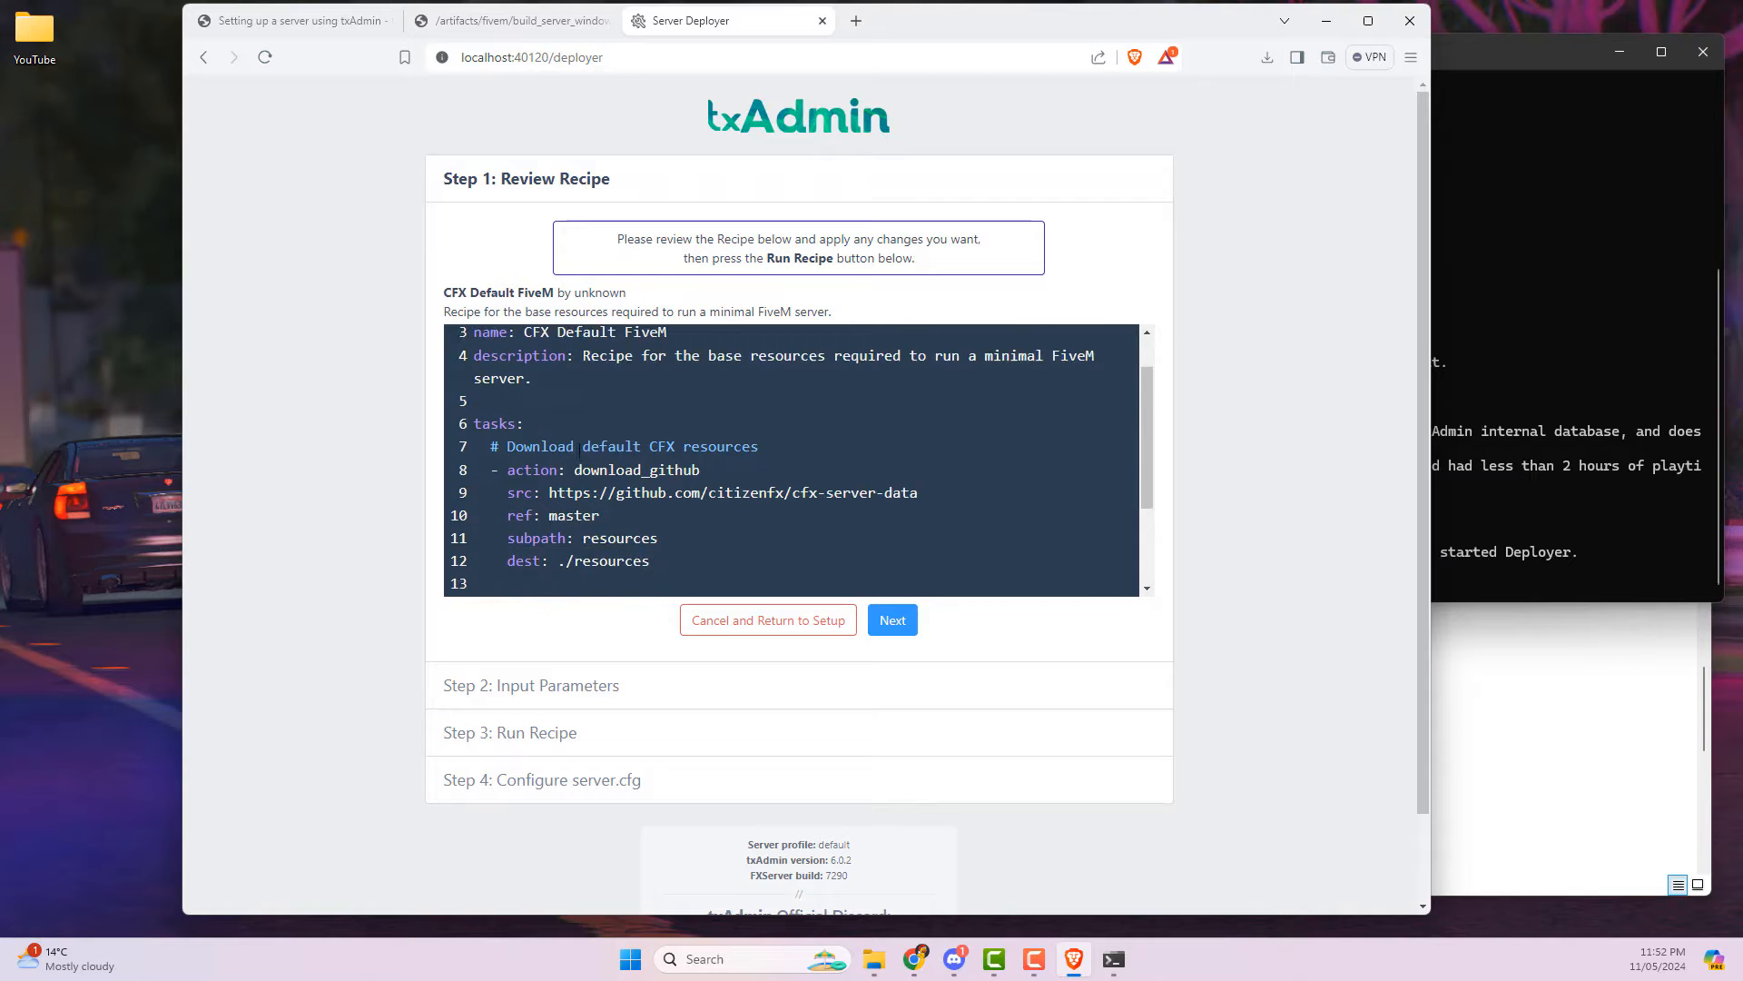
click(881, 617)
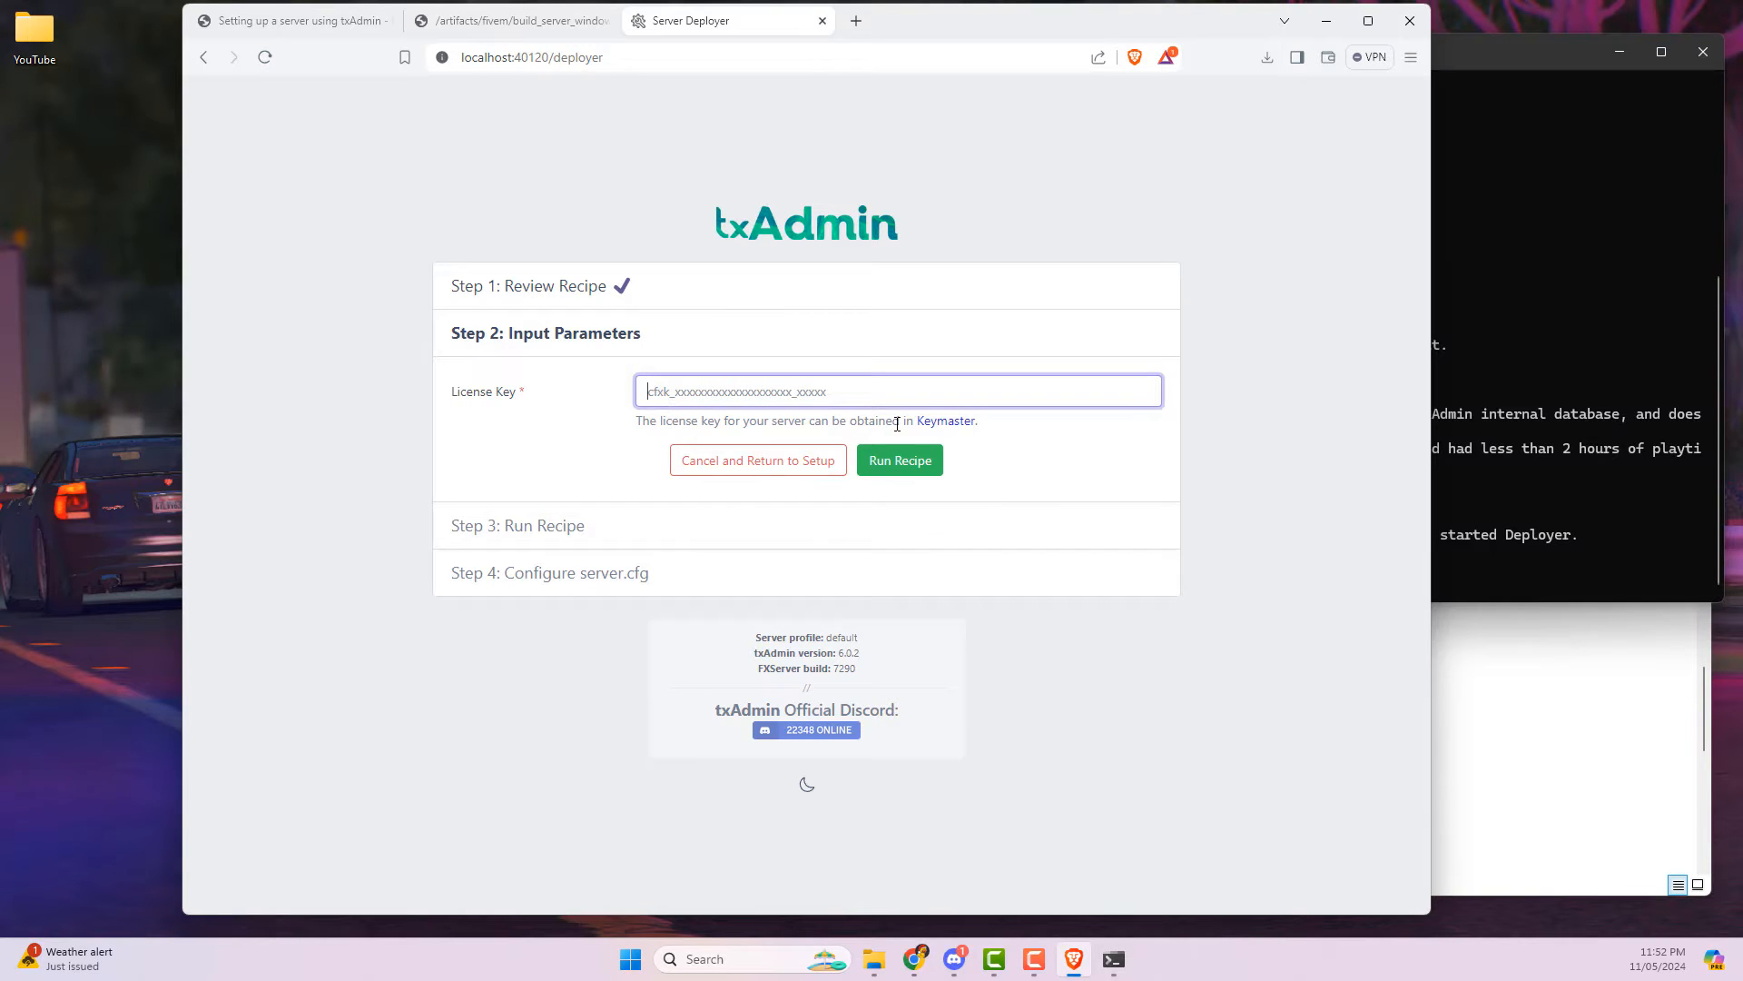
Step: Open Keymaster for the license key, sign in past the human verification, and trash the last active server
click(962, 425)
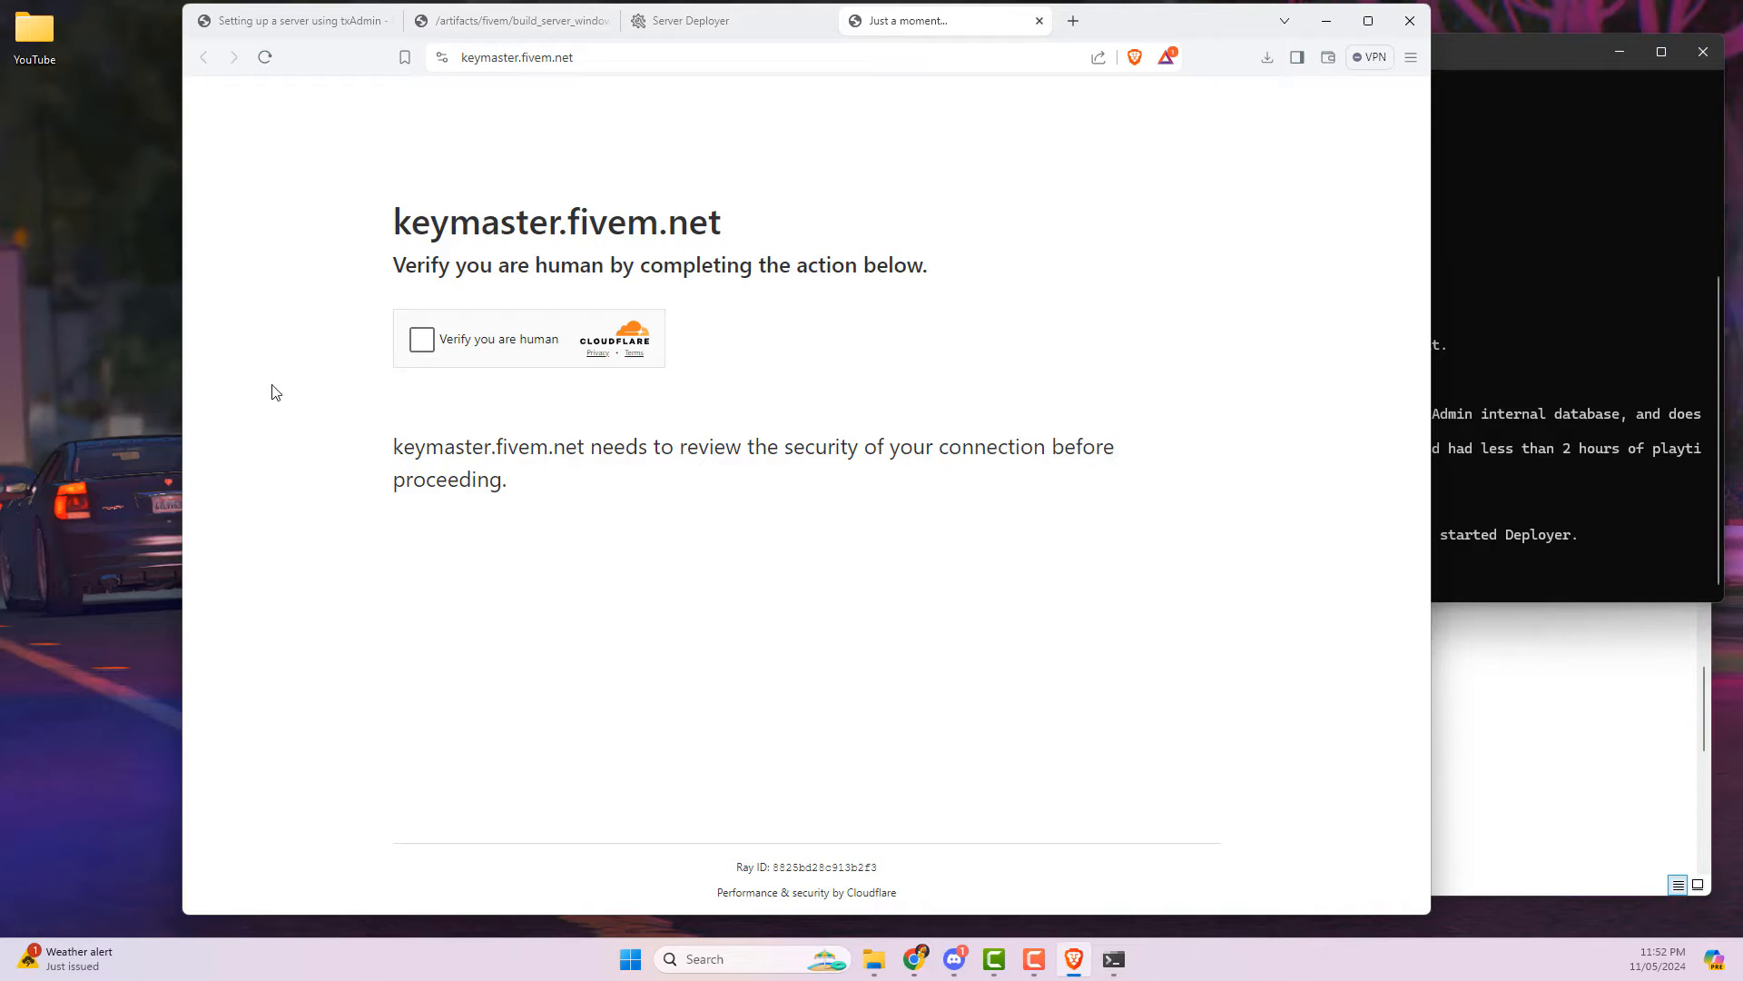
click(410, 343)
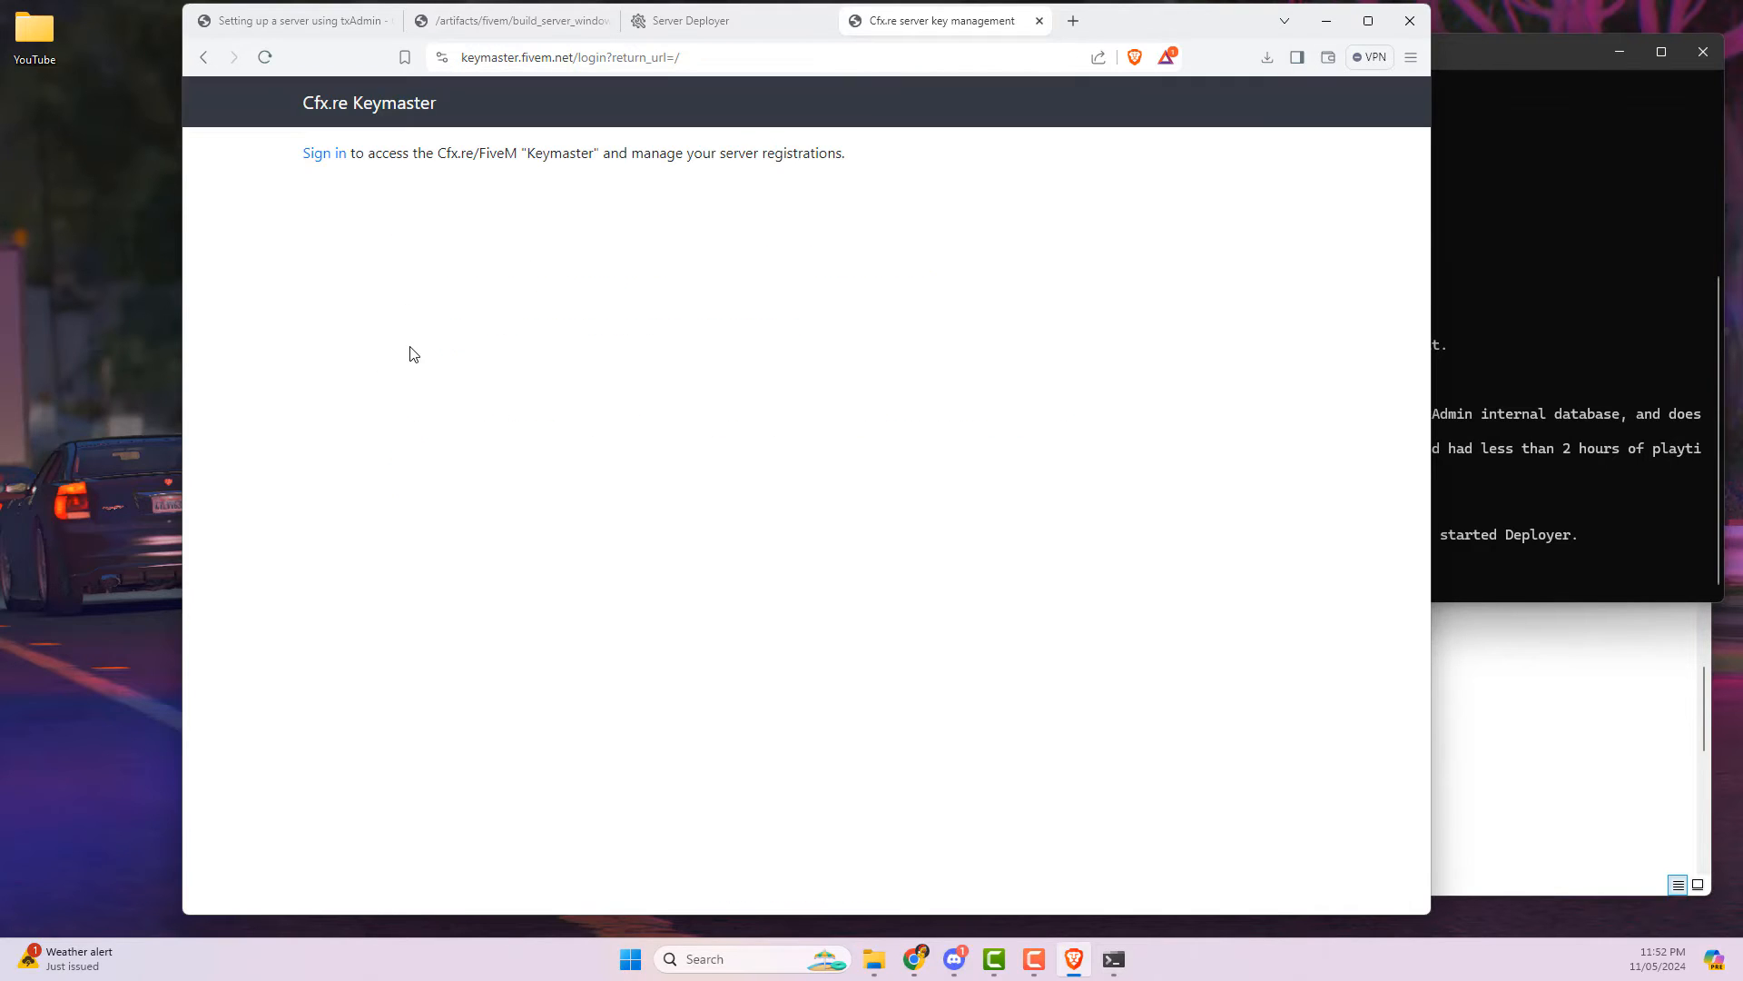
click(325, 151)
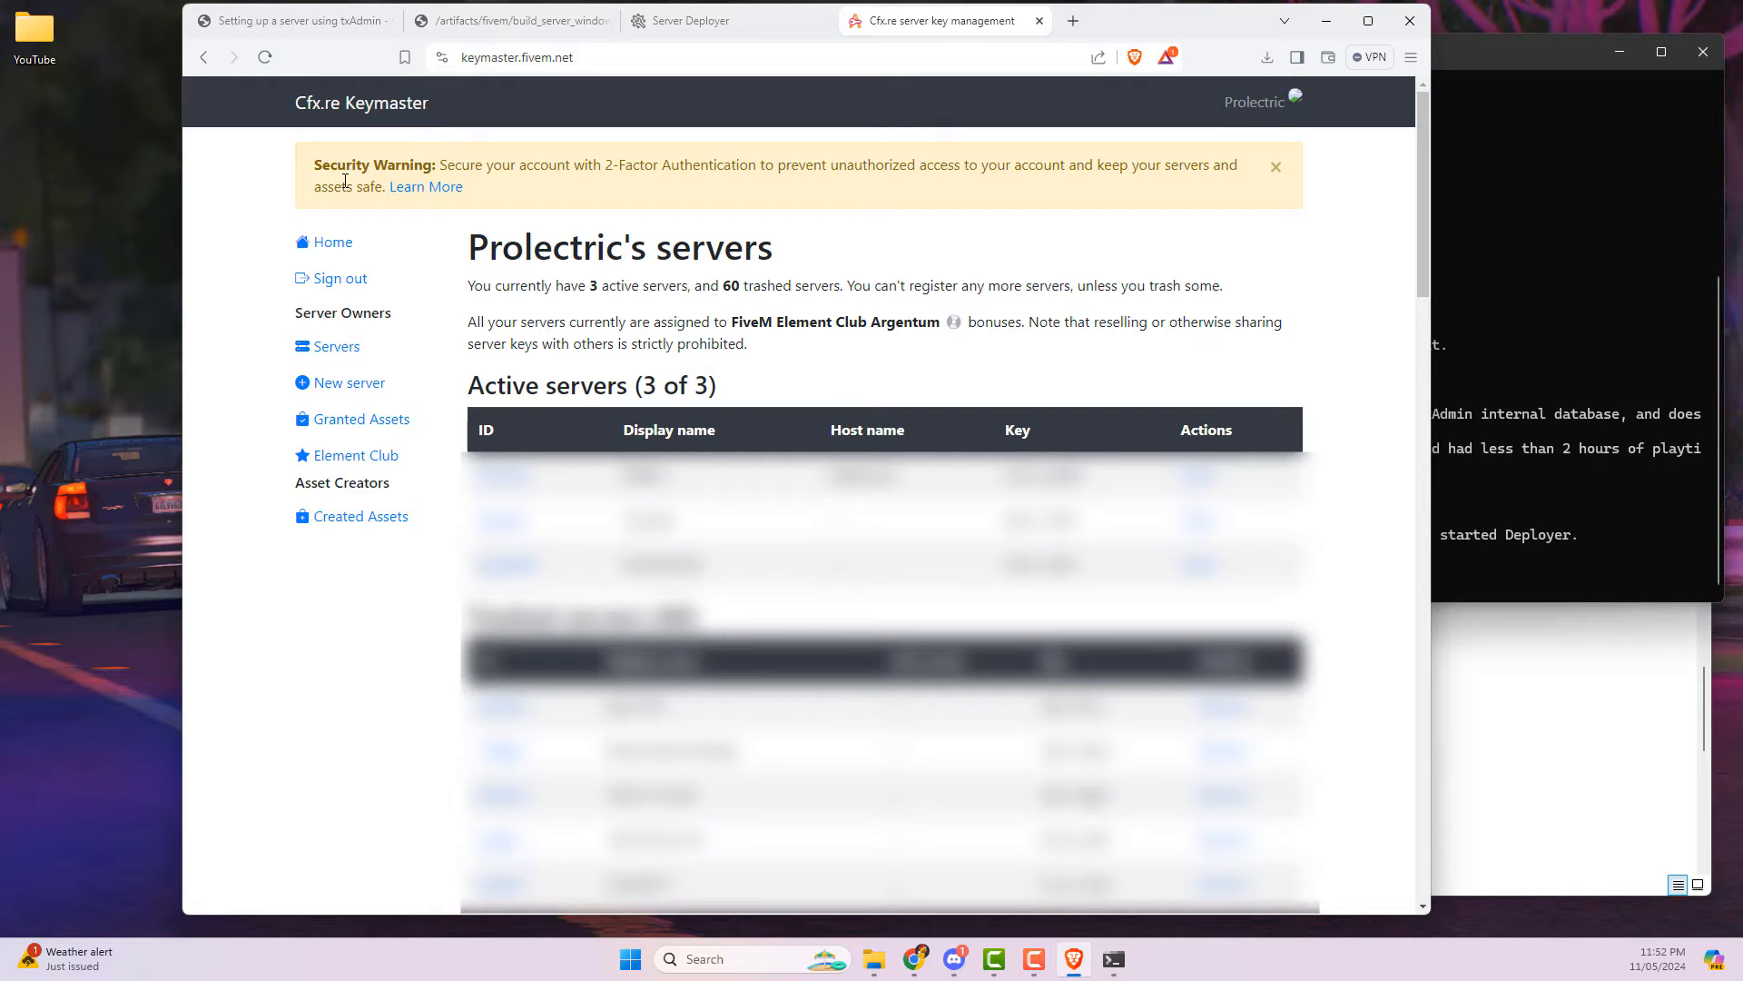
click(1198, 564)
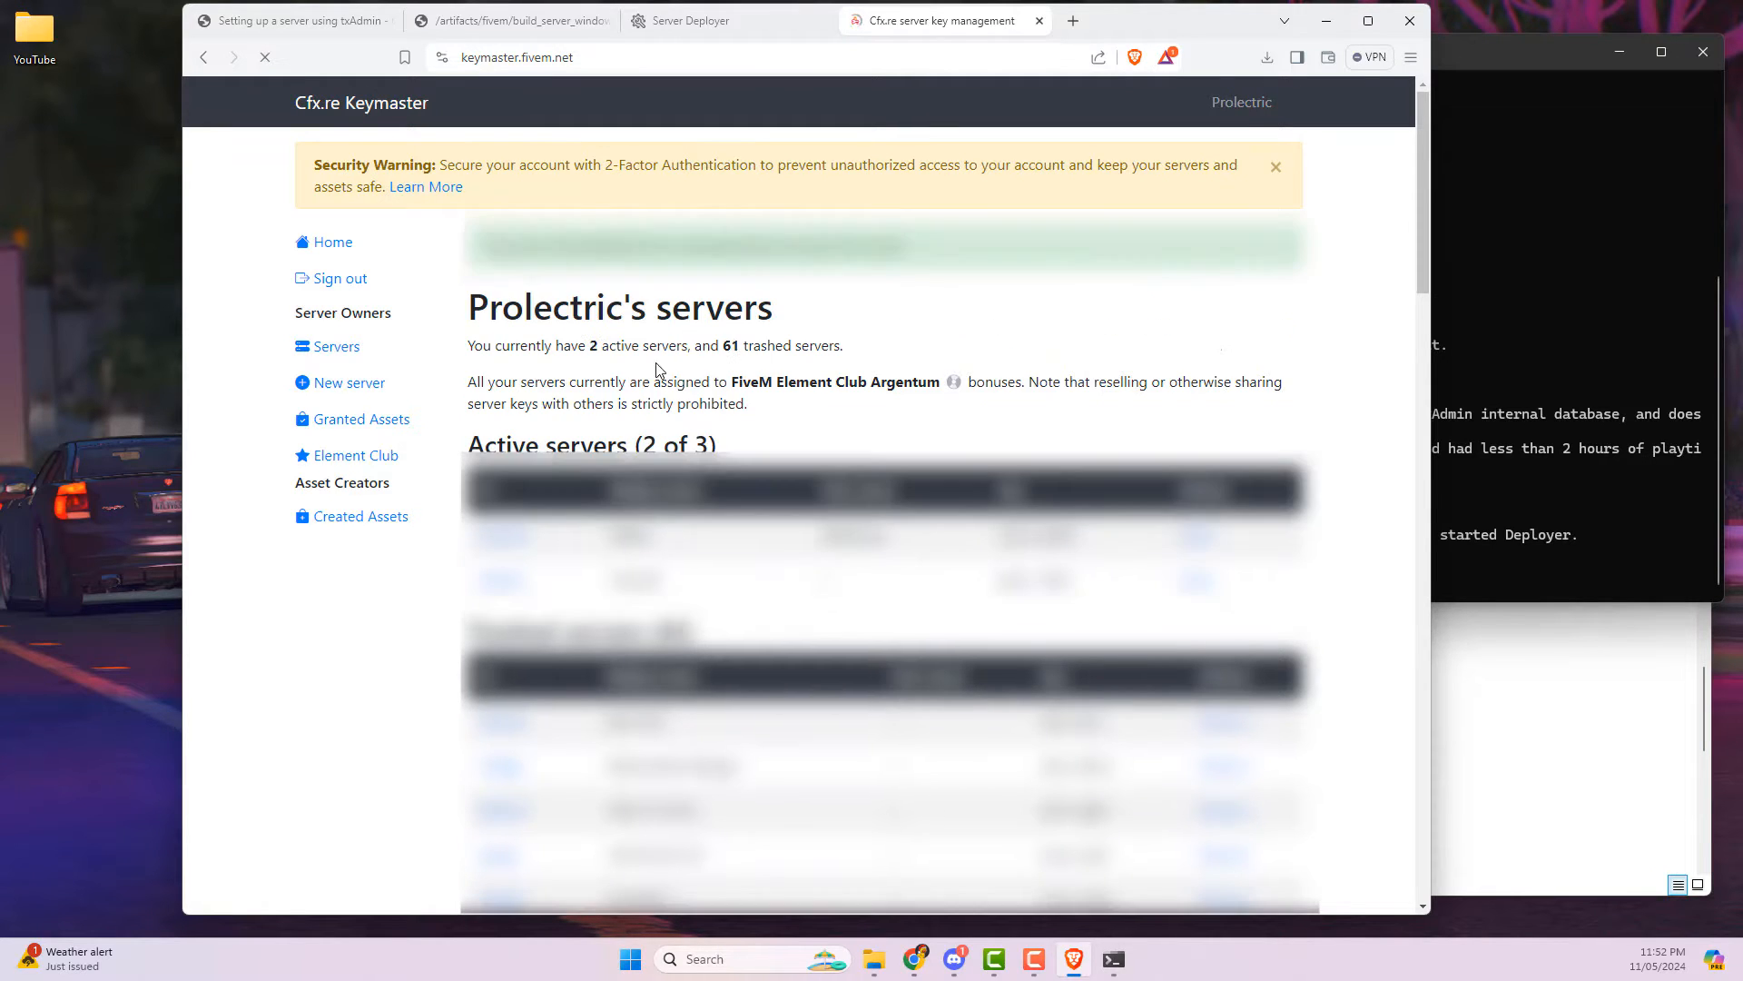
Step: Start registering a new server in Keymaster with the display name "YouTube Tutorial"
click(363, 386)
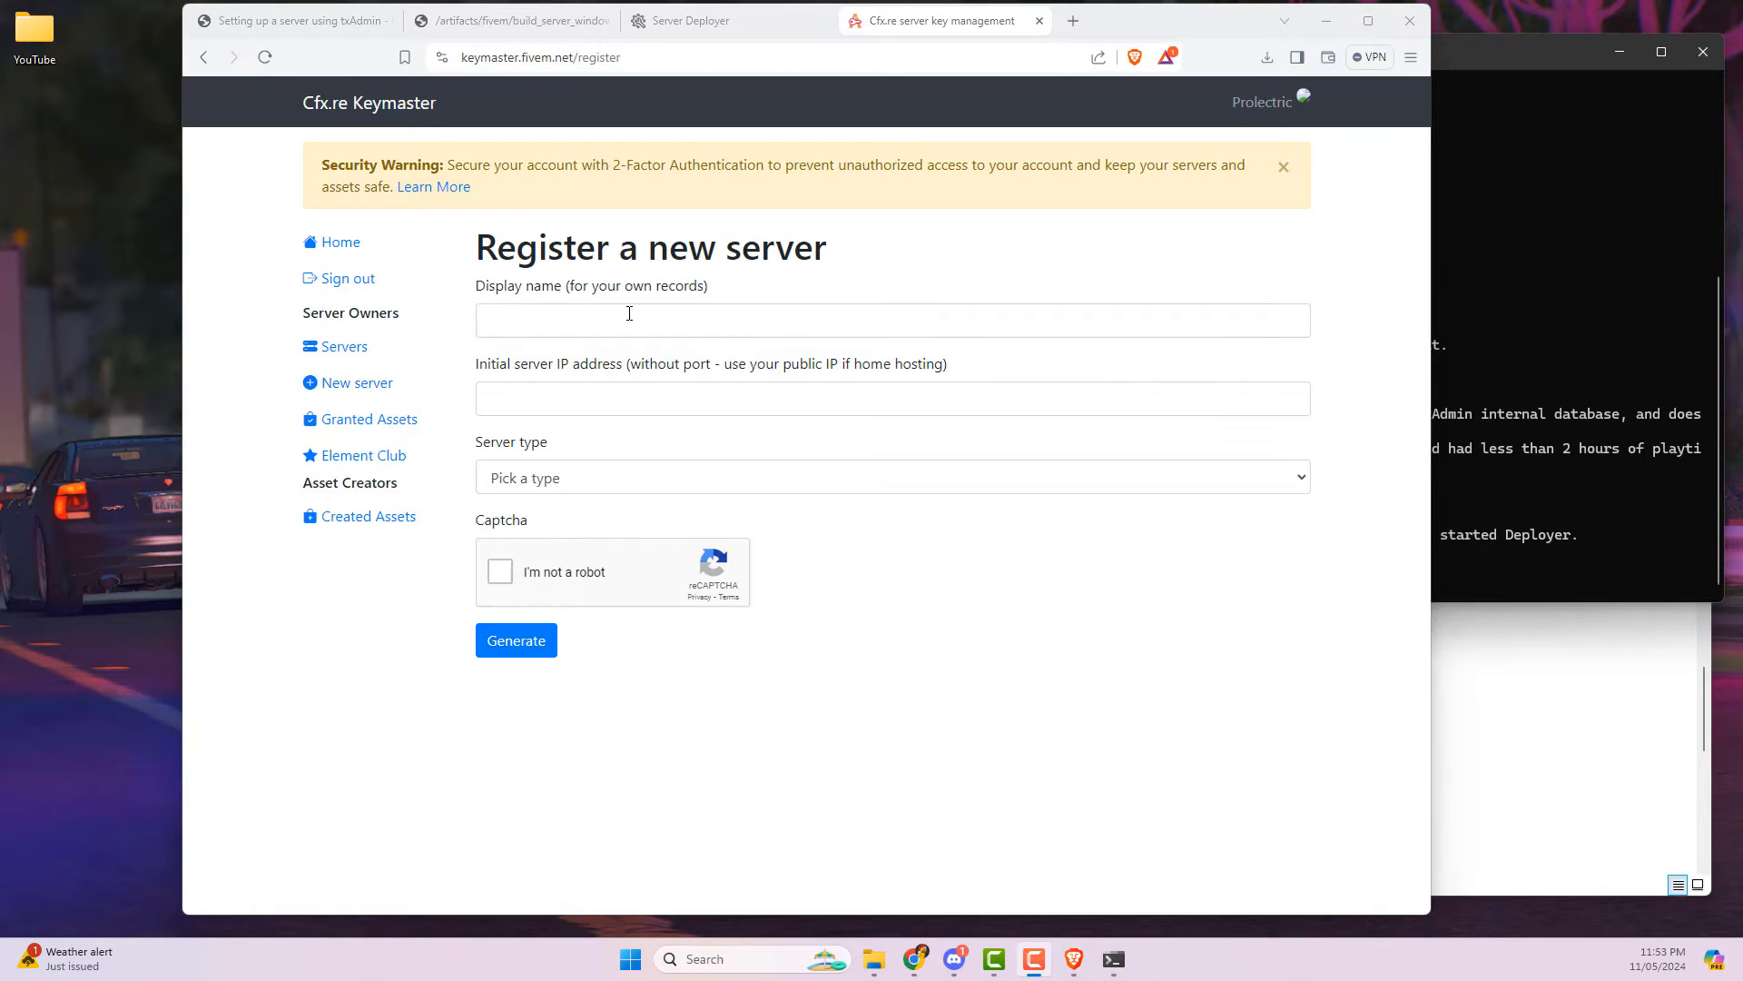
click(601, 318)
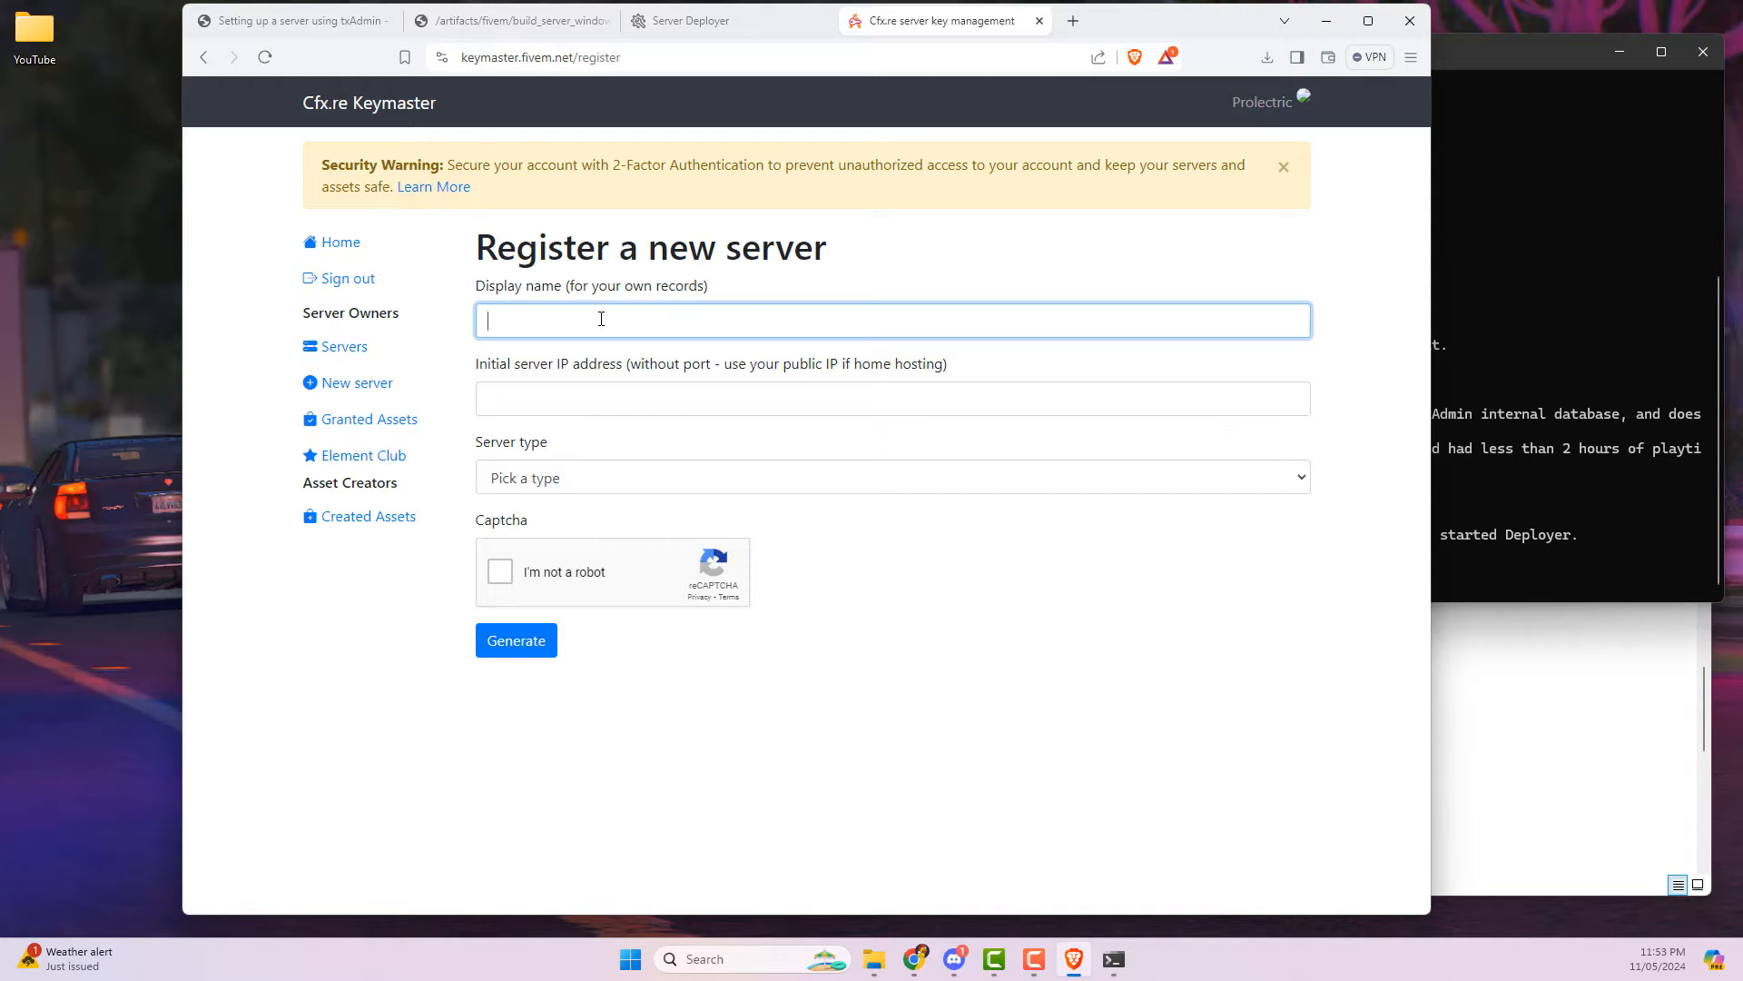
text(YouTub)
text(e Tori)
text(utorial)
key(Tab)
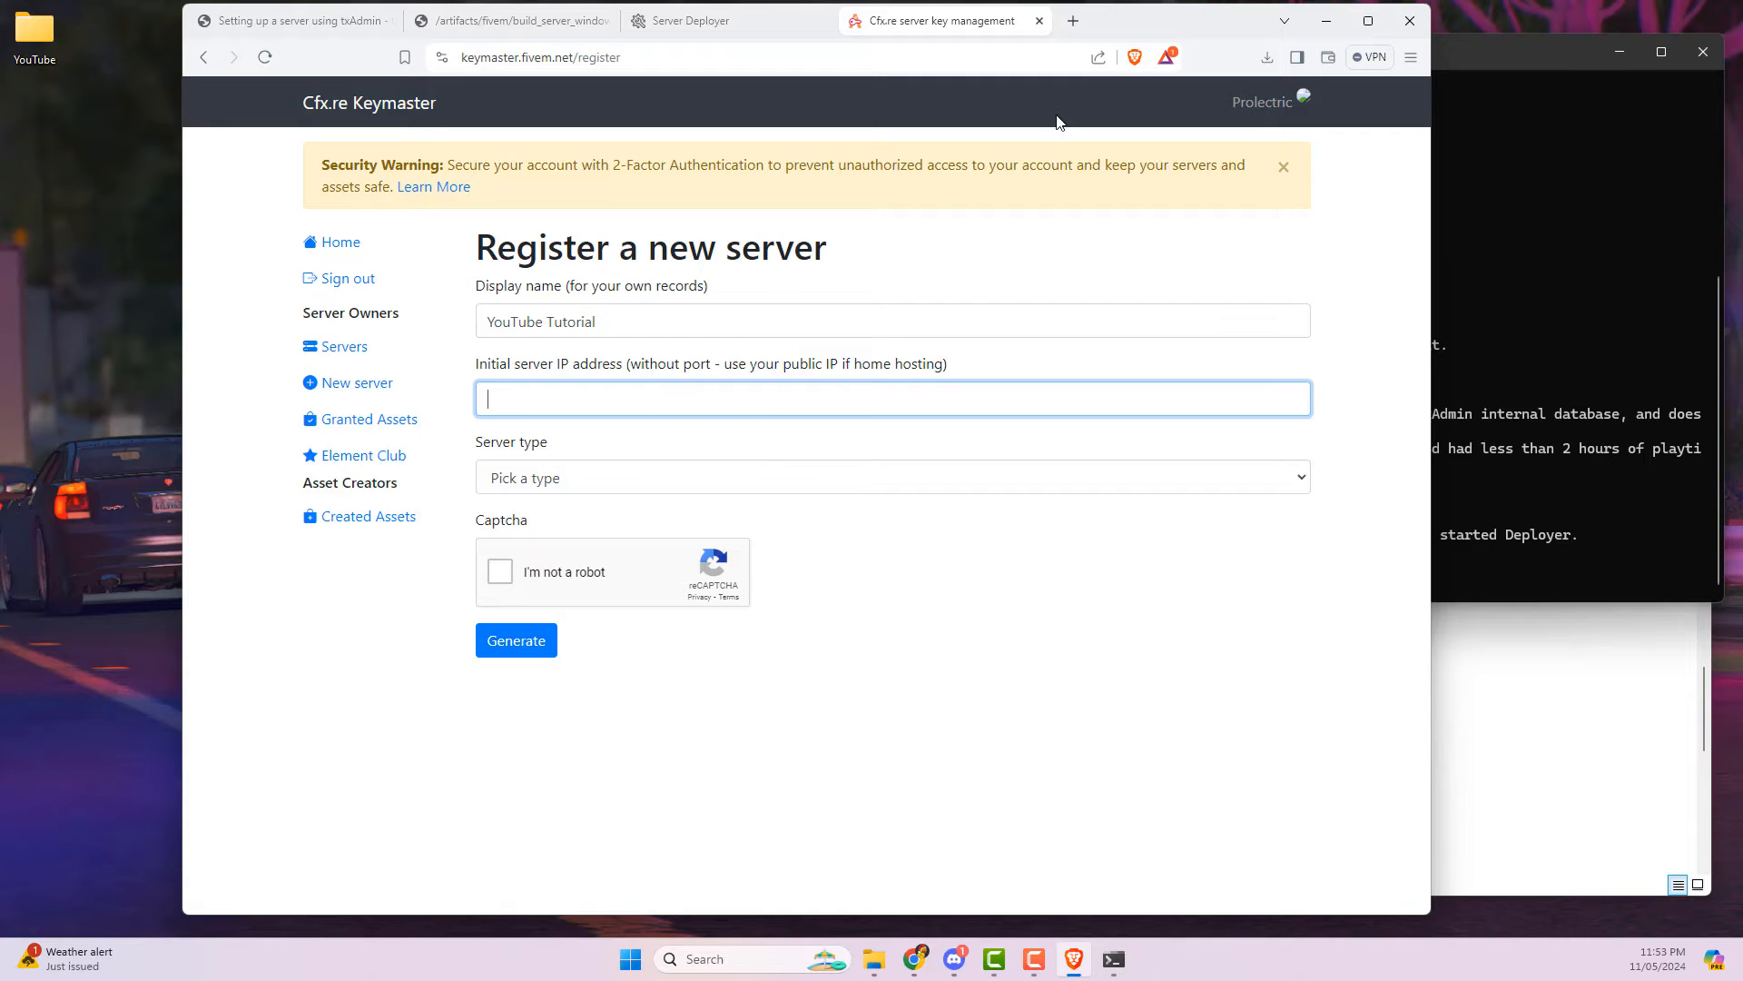
Step: Search Google for "whats my ipv4", get the public IPv4 address from WhatIsMyIPAddress, and enter it as the initial server IP address
click(1073, 20)
text(goog)
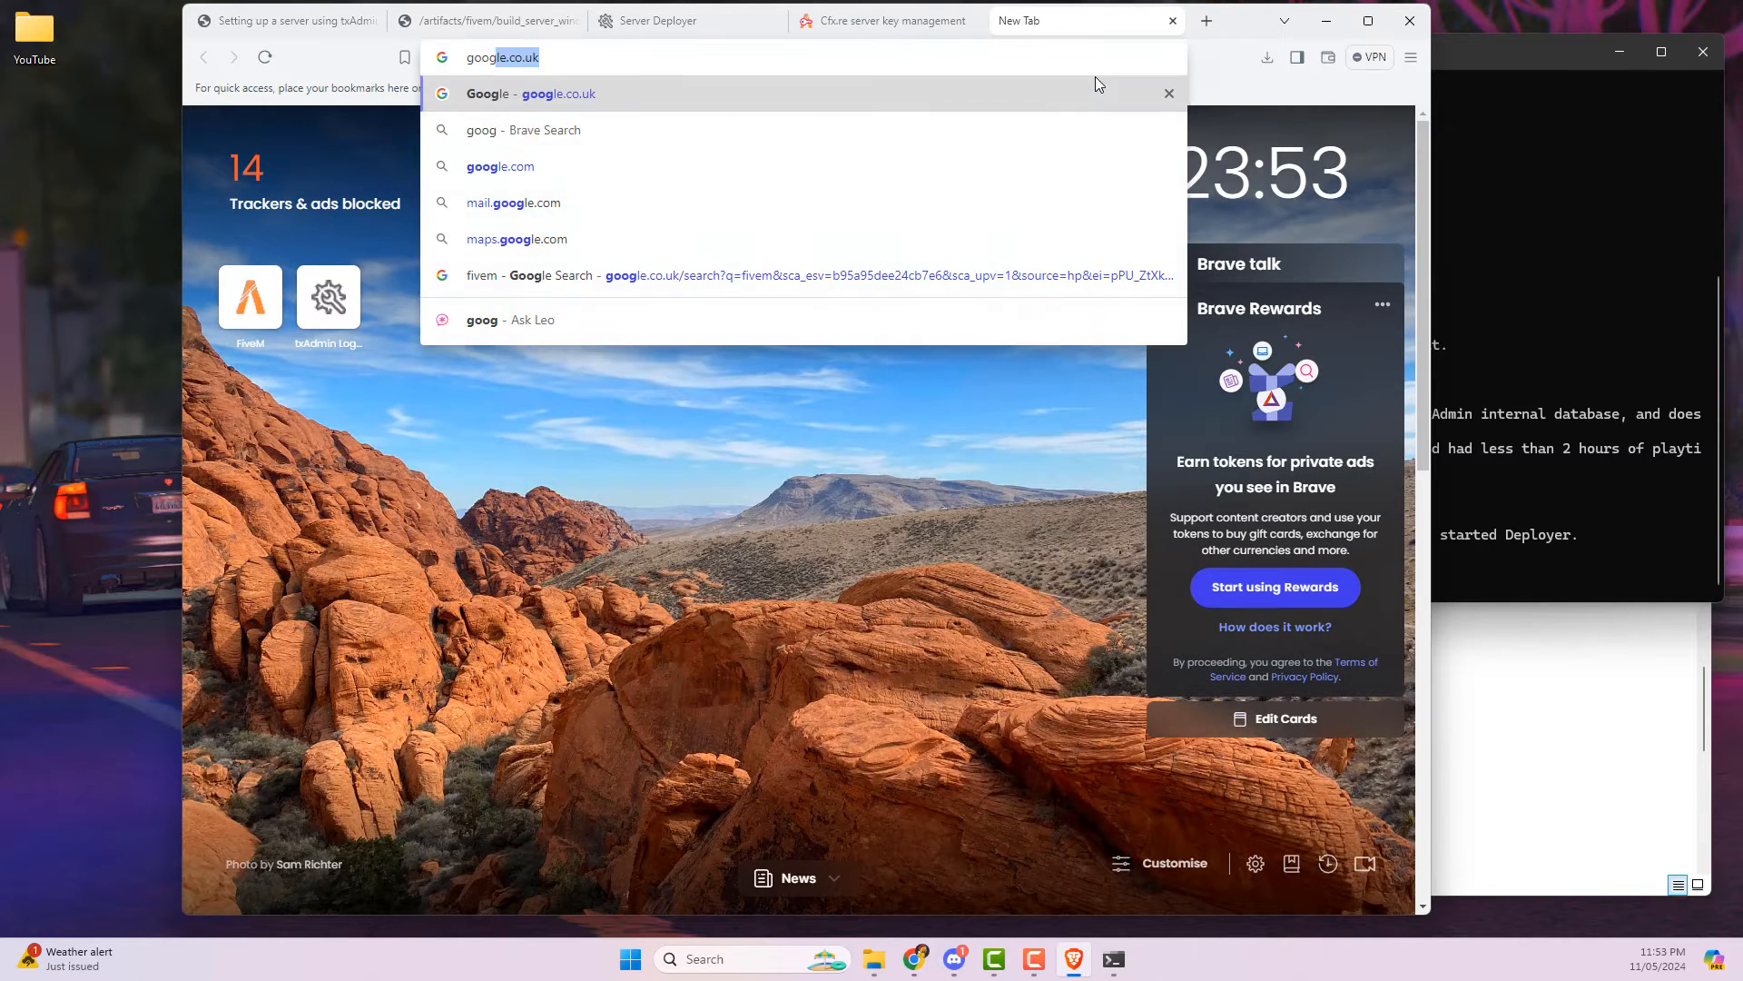
key(Return)
text(whats my )
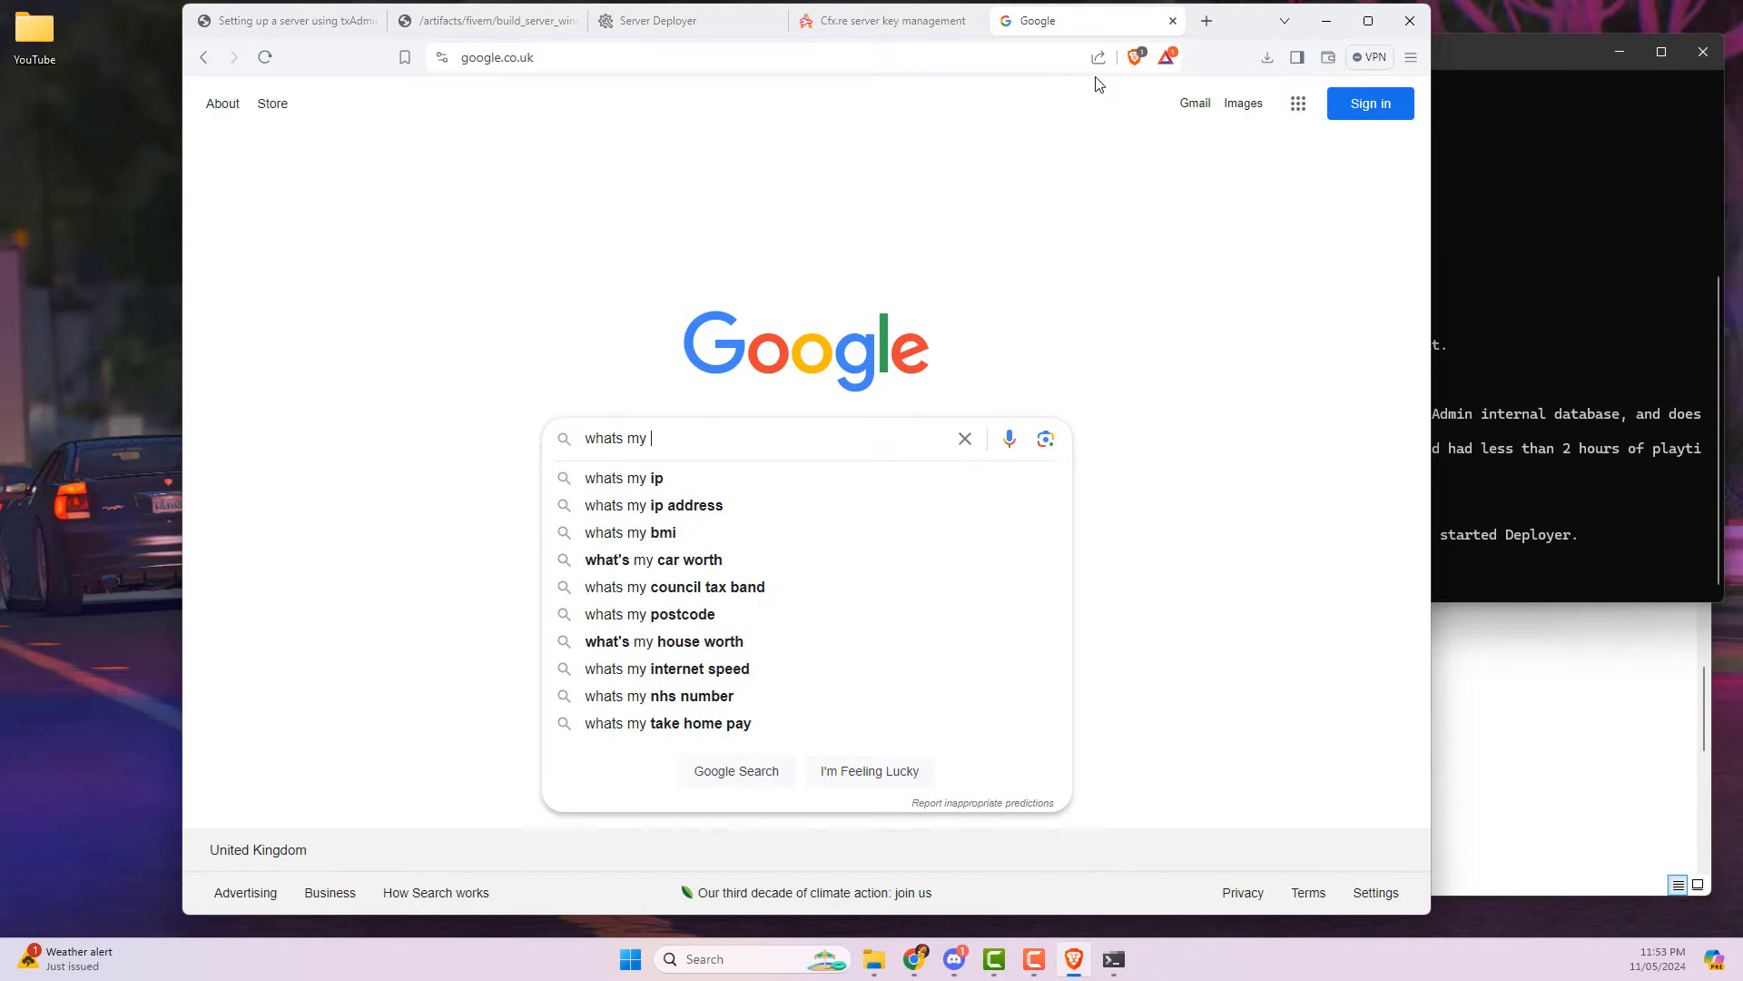
text(ipv4)
key(Return)
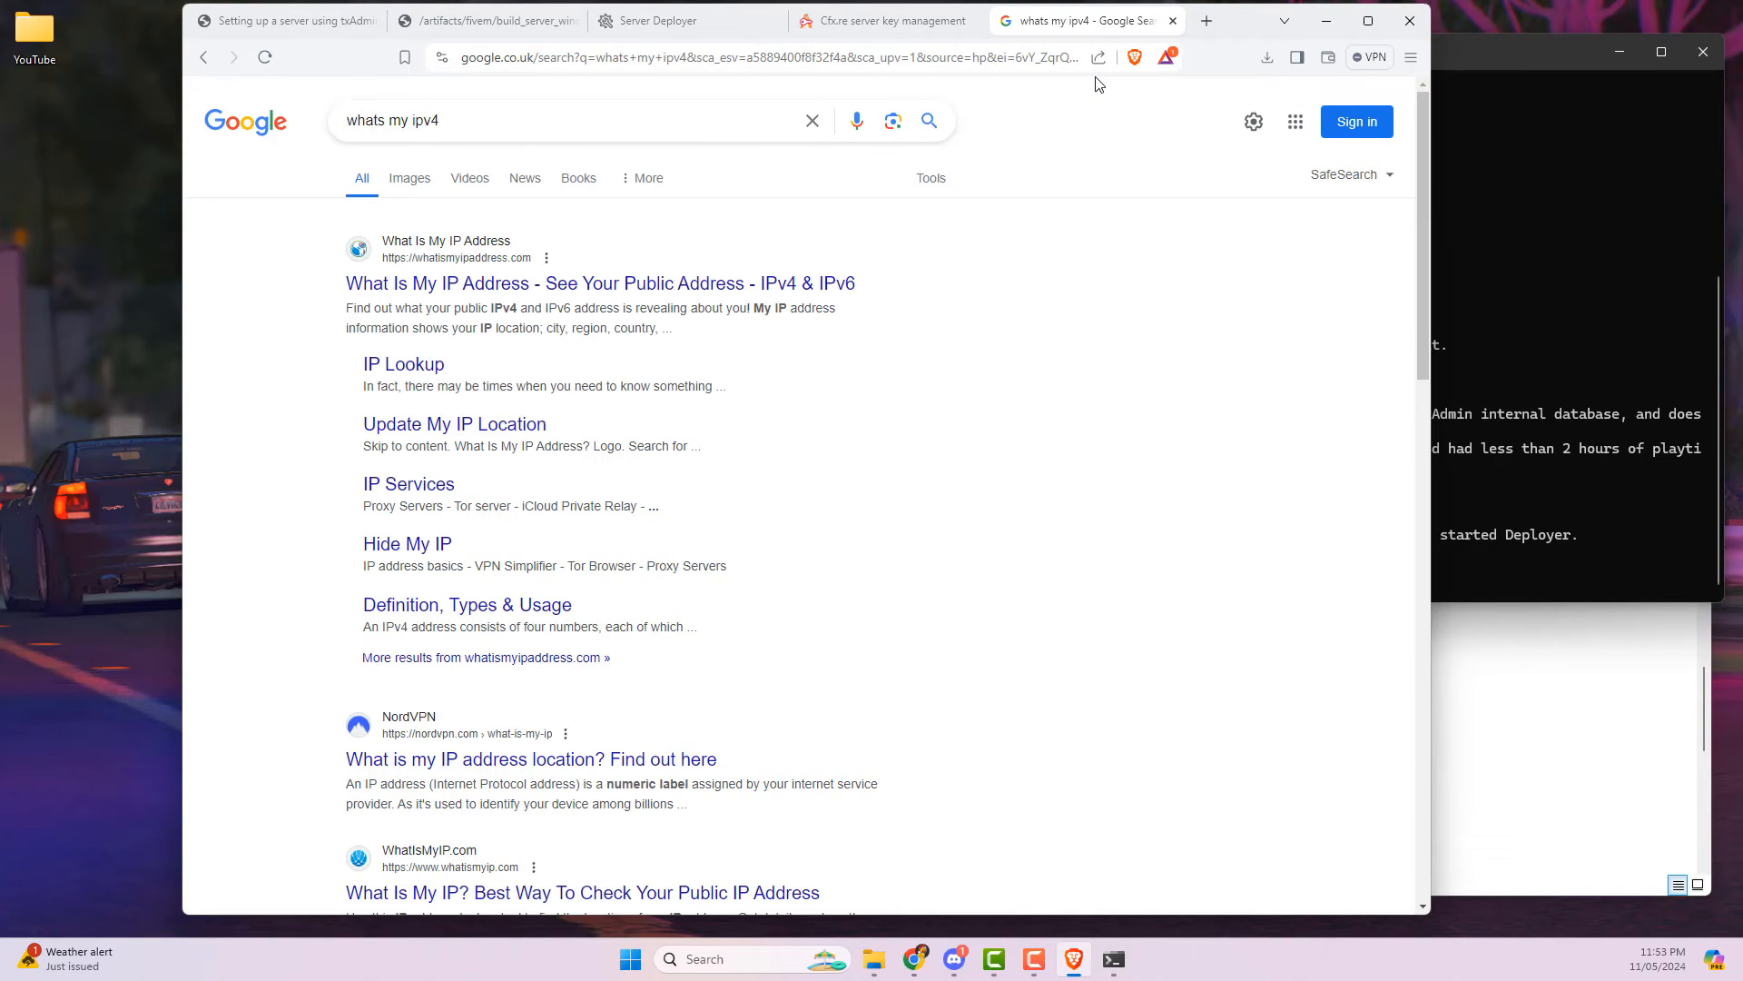
click(701, 285)
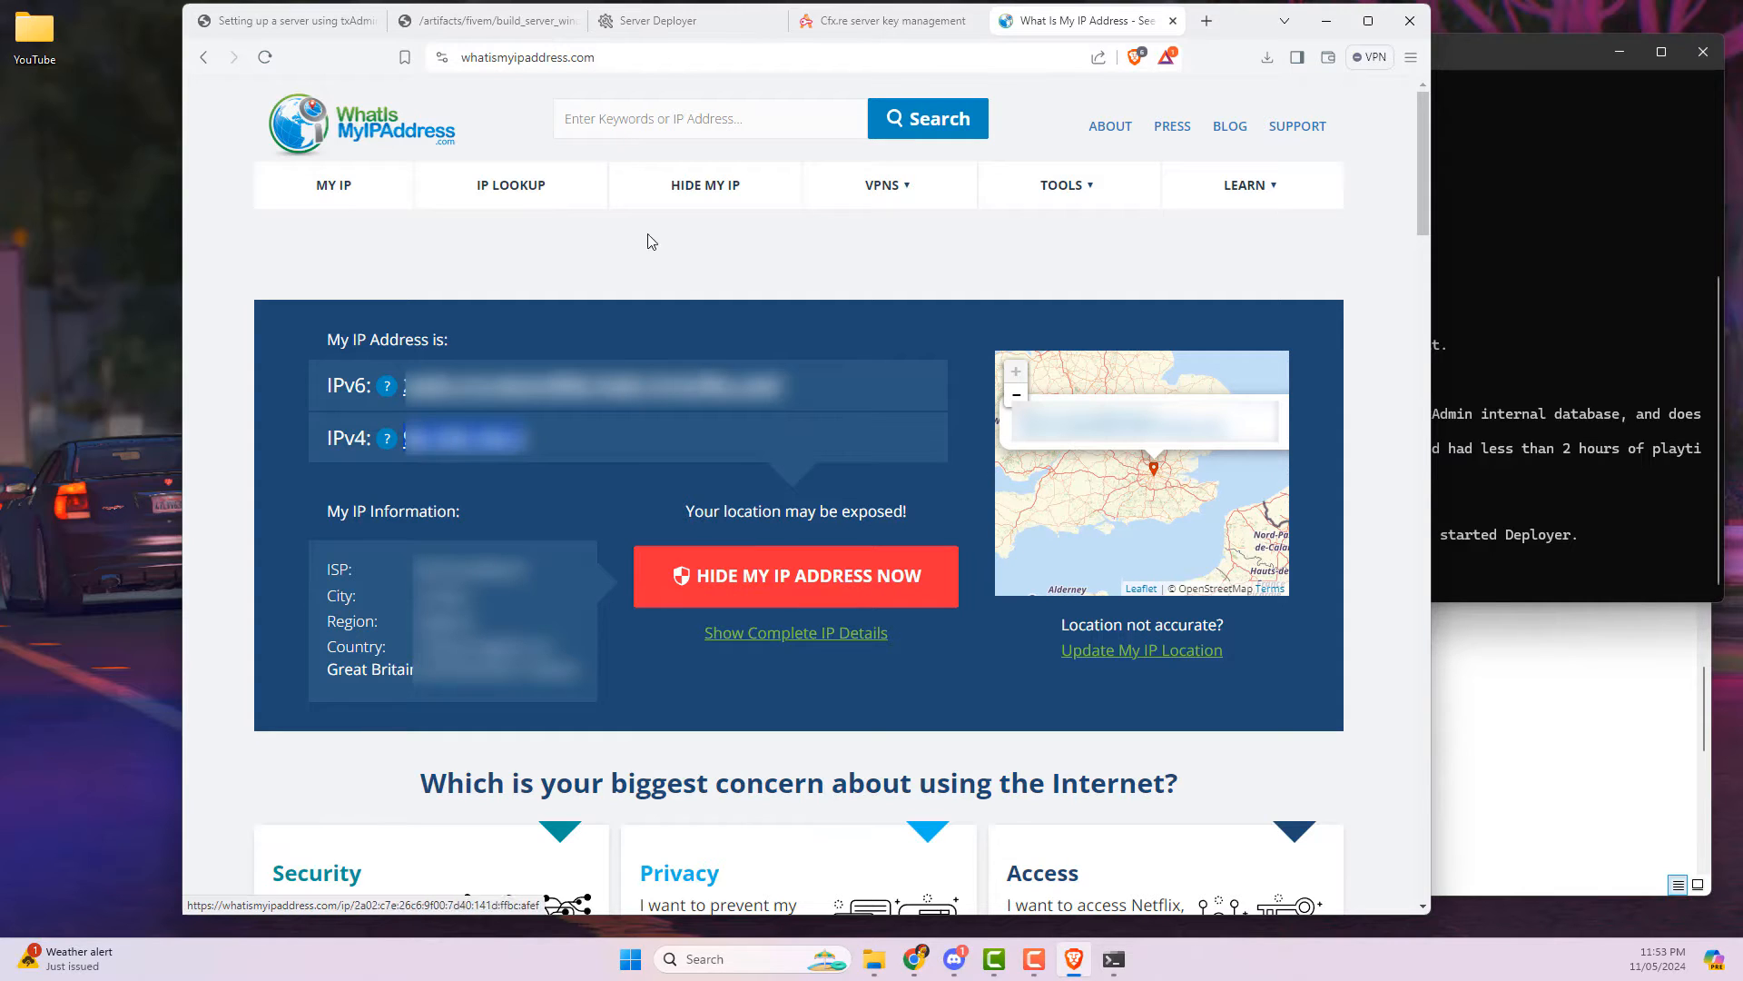
click(885, 20)
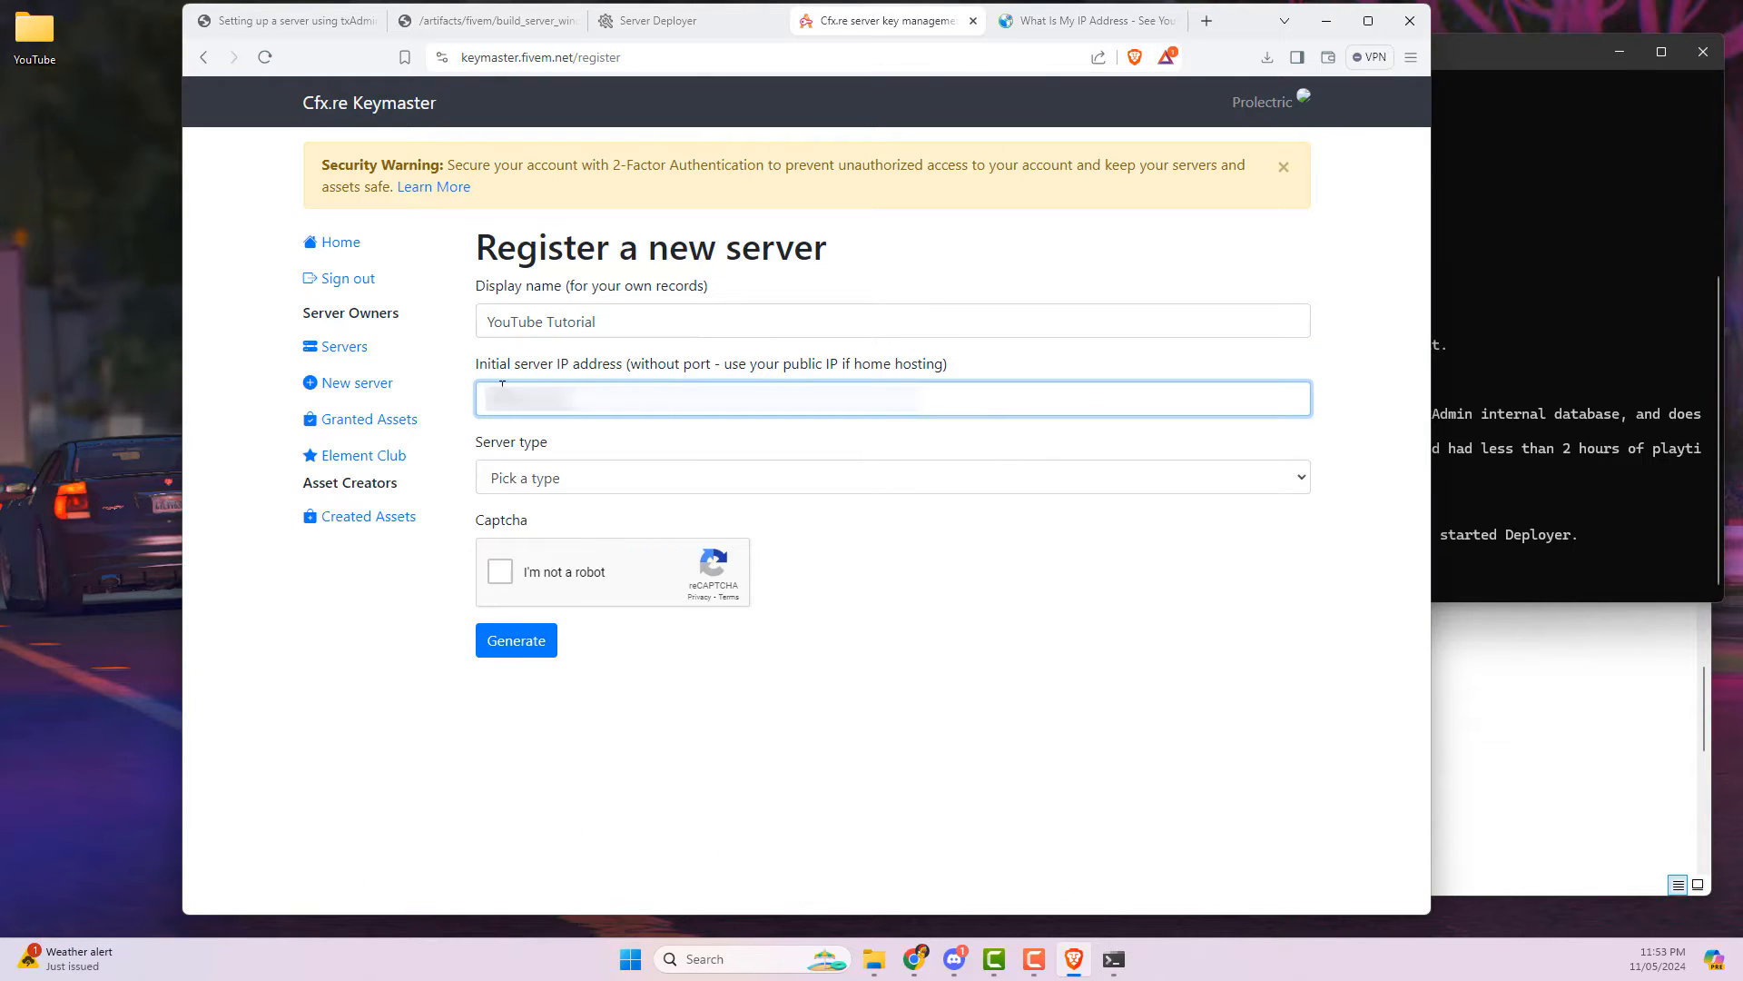
Step: Set the server type to Other/Home hosted and the server provider to "Home"
click(544, 486)
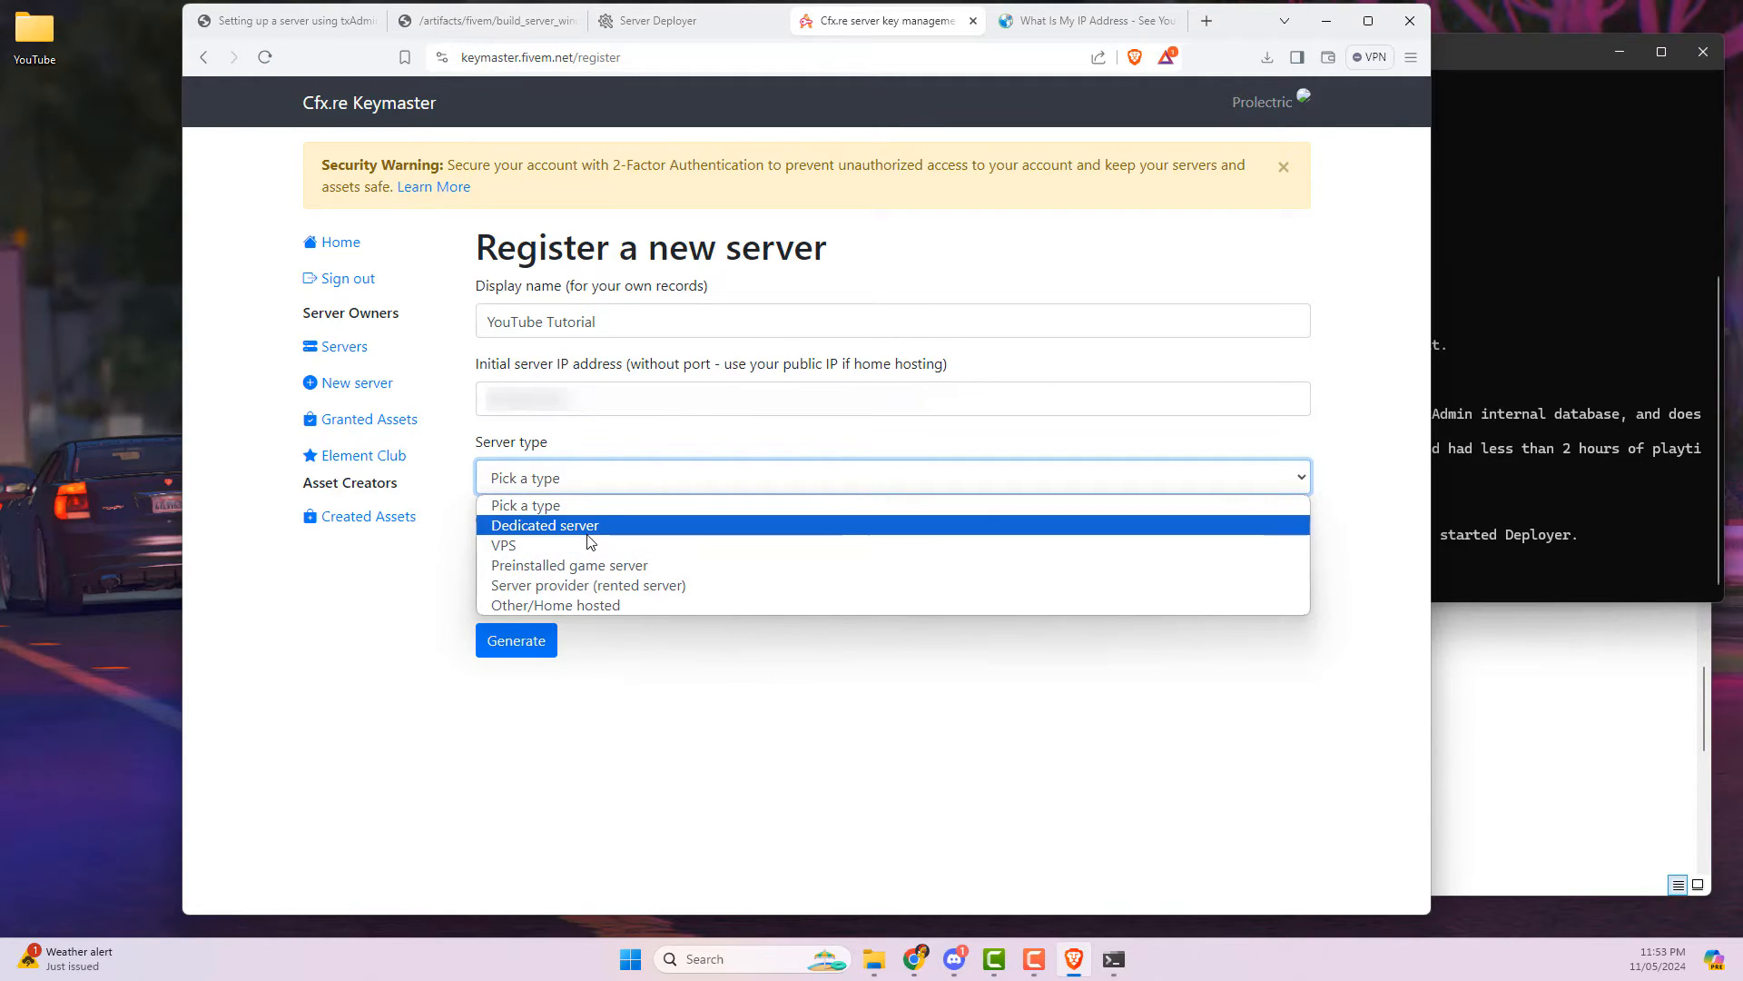
click(582, 604)
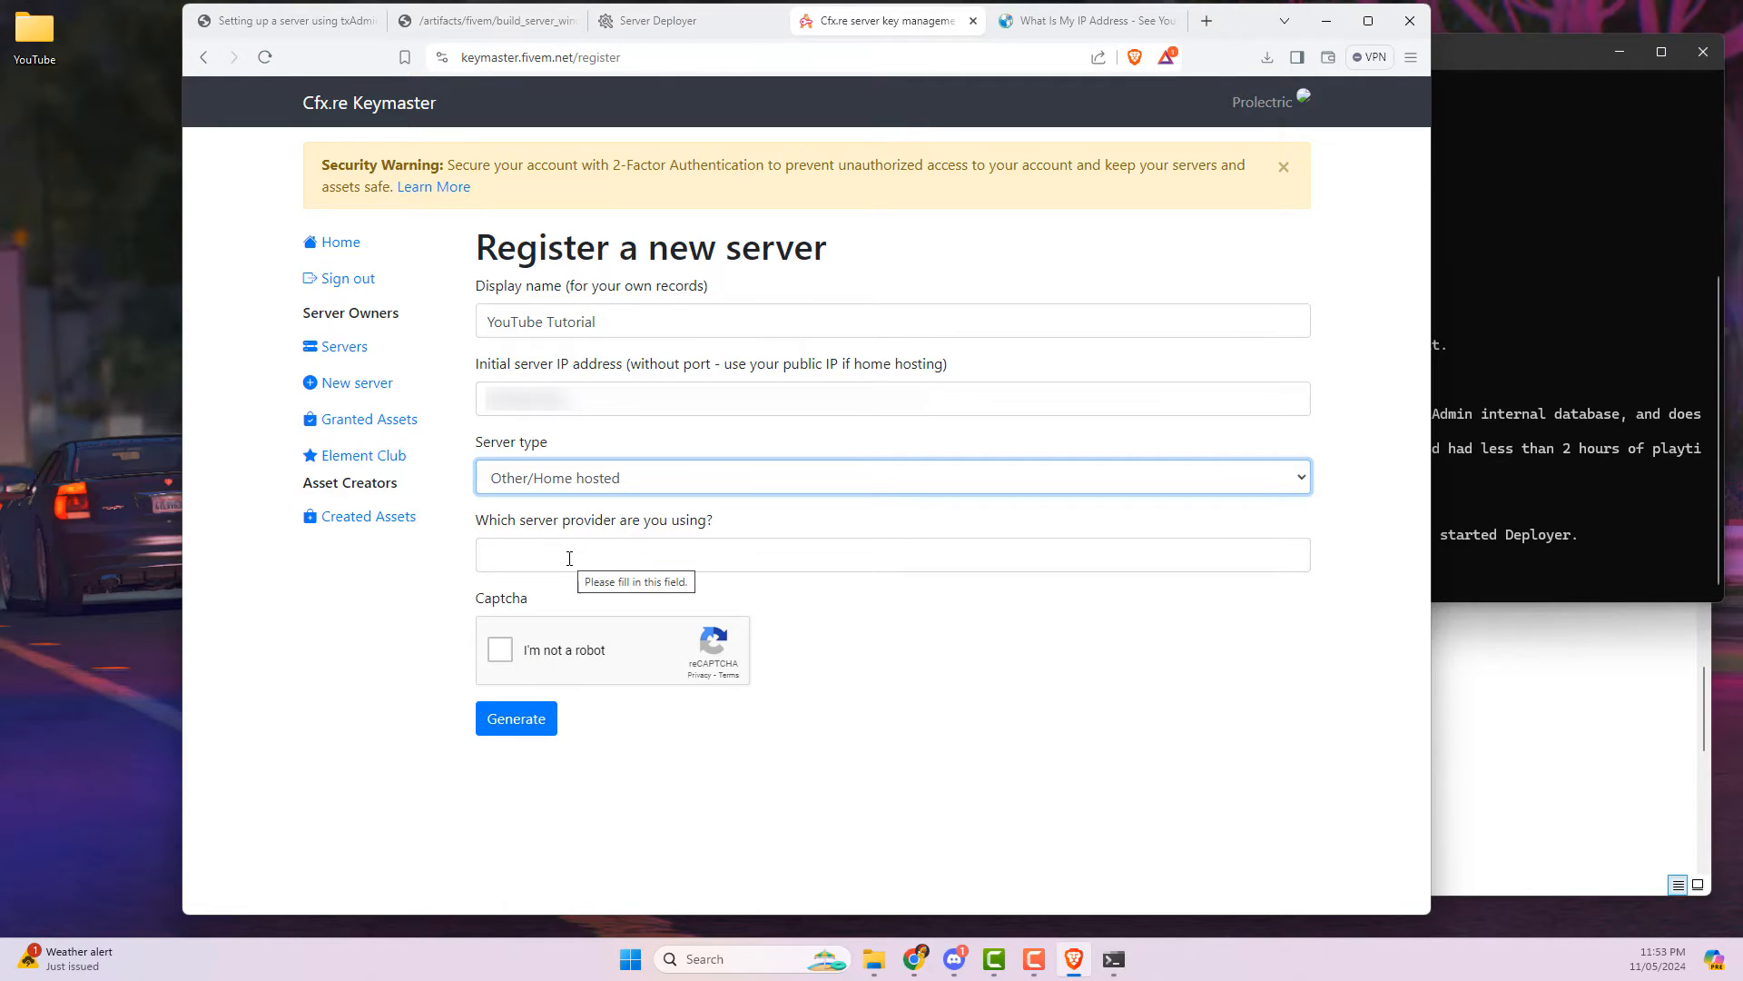
click(570, 557)
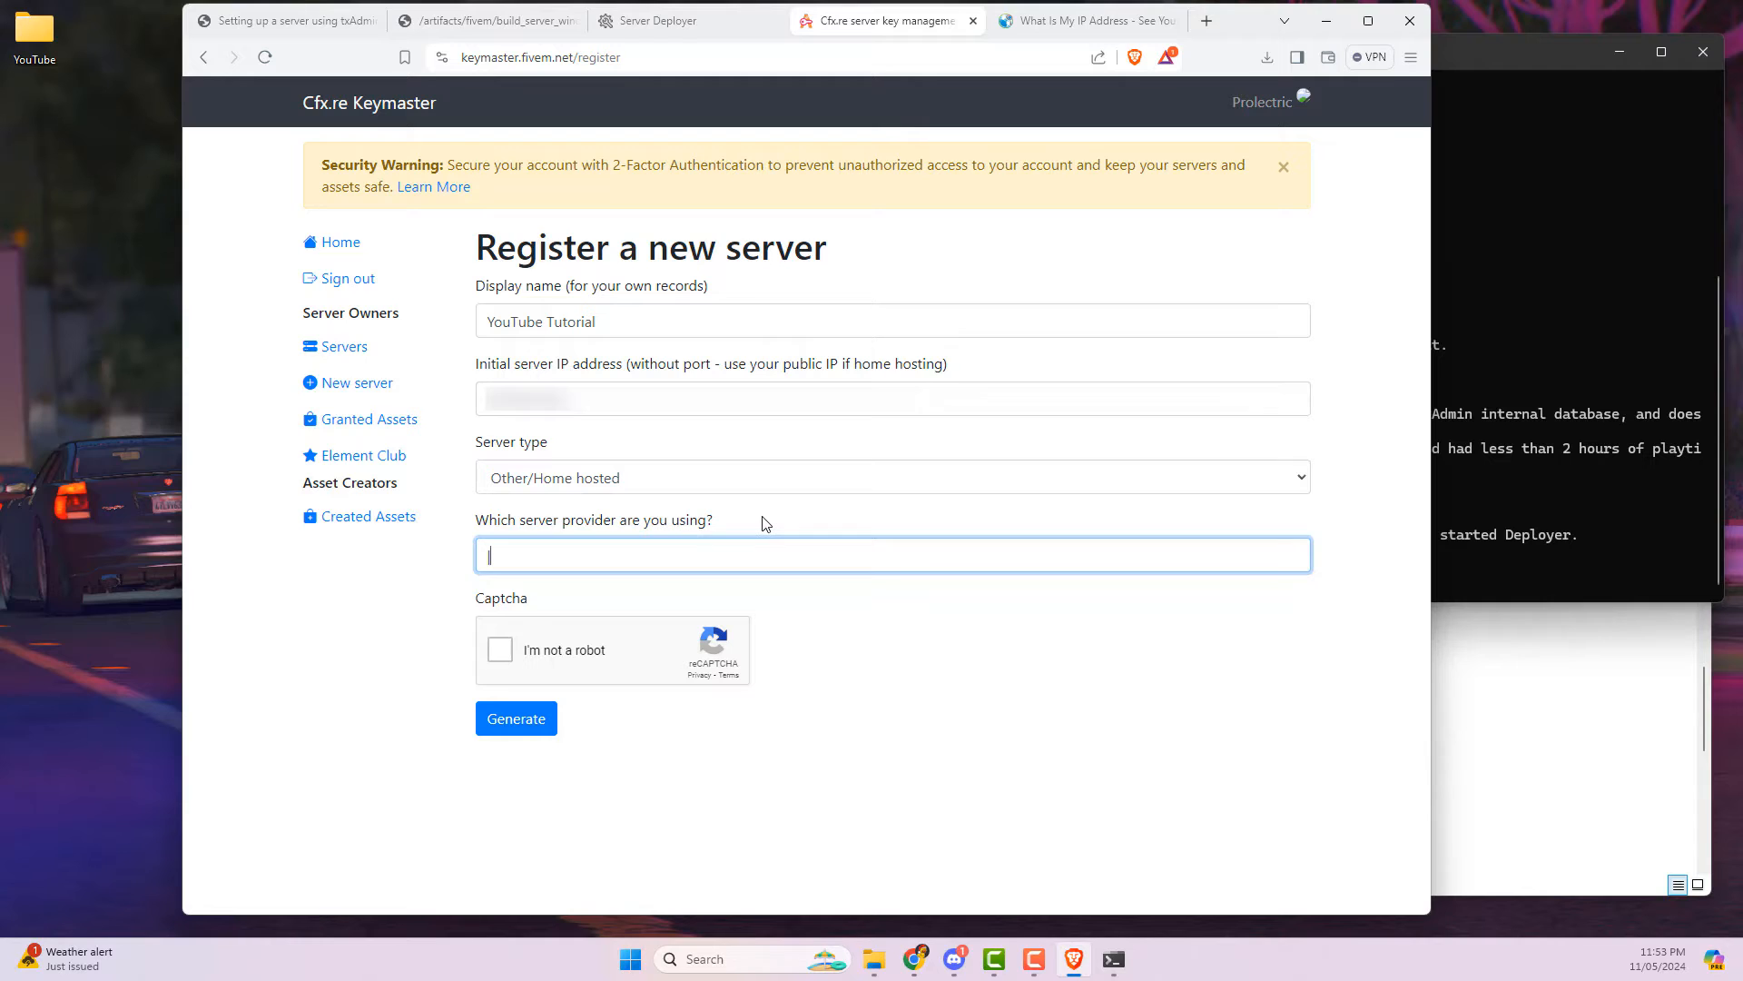
text(Home)
Step: Complete the captcha by selecting all squares with buses, and generate the server key
click(500, 650)
click(652, 701)
click(572, 708)
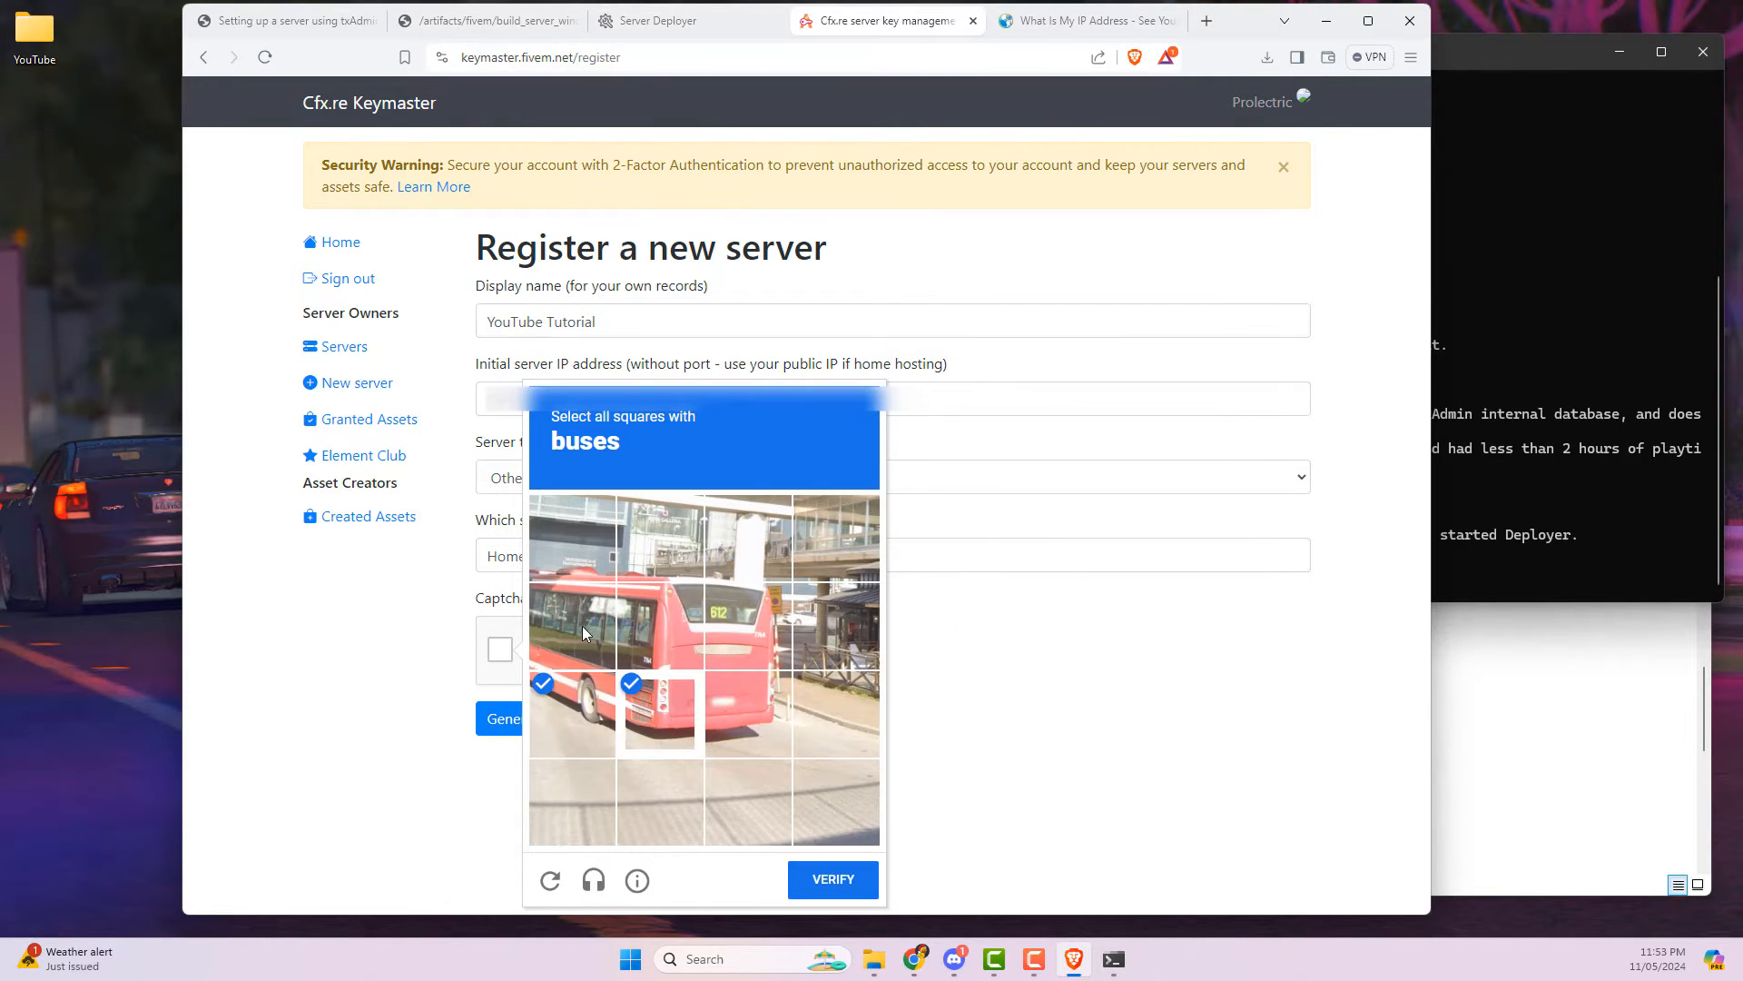
click(581, 625)
click(660, 625)
click(726, 620)
click(748, 714)
click(811, 874)
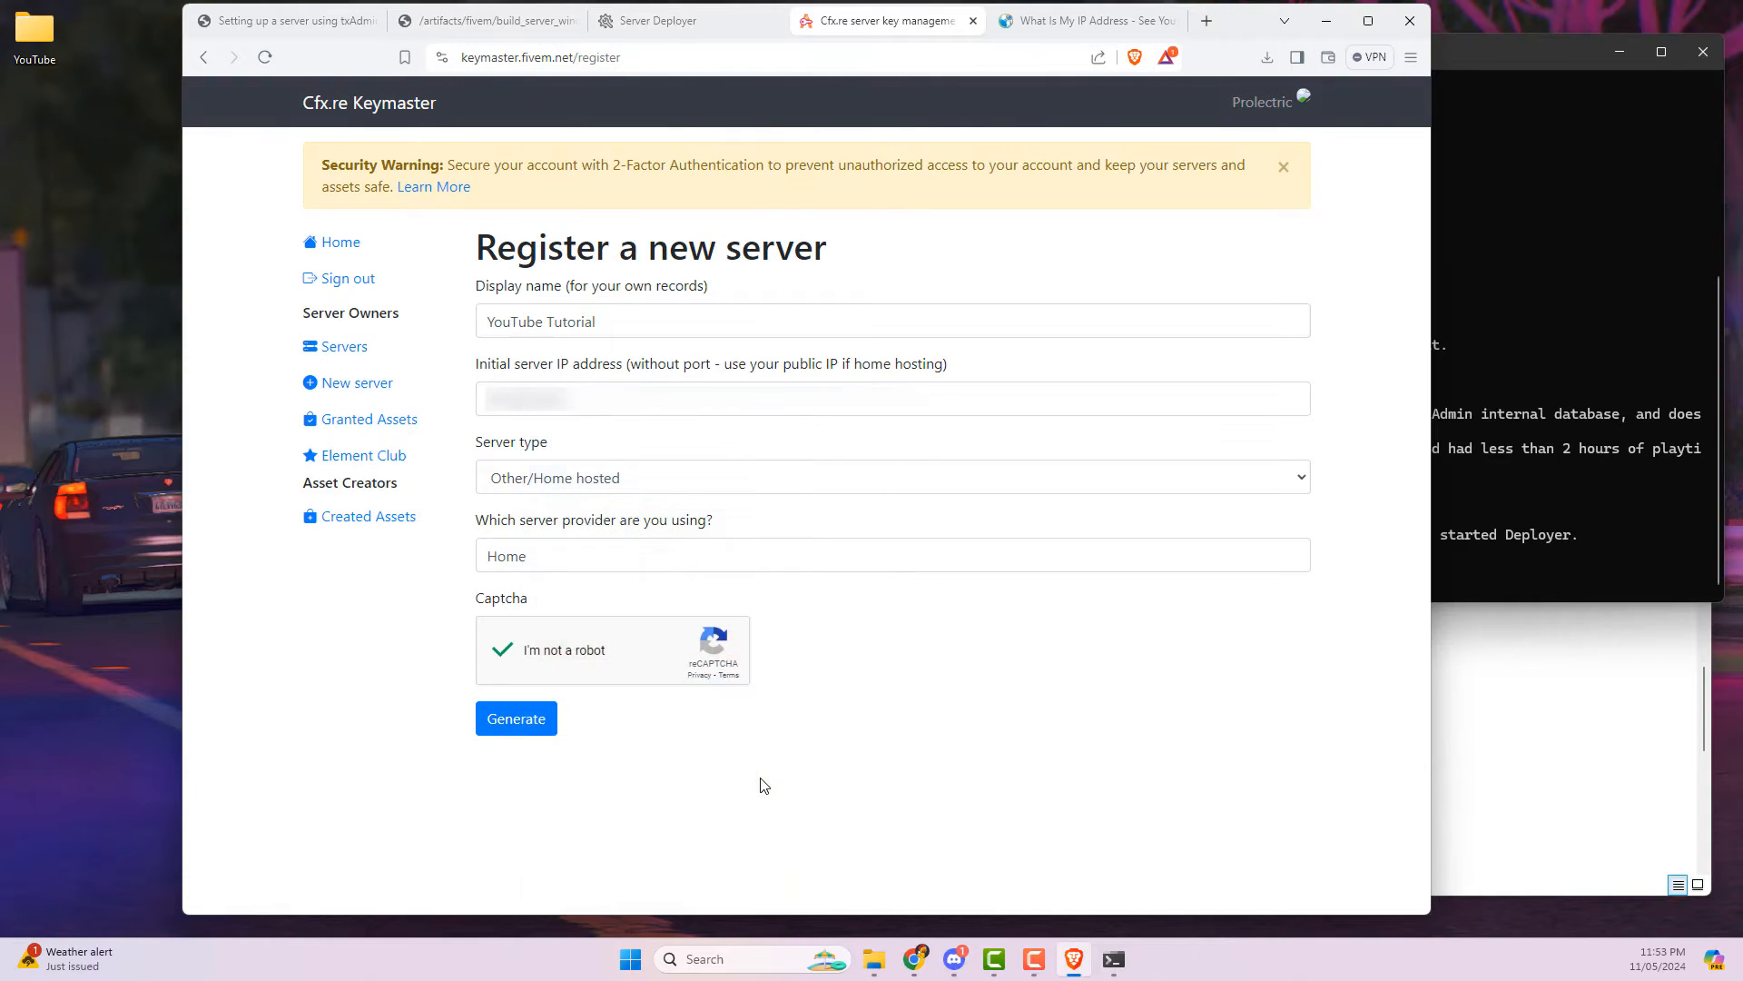
click(519, 722)
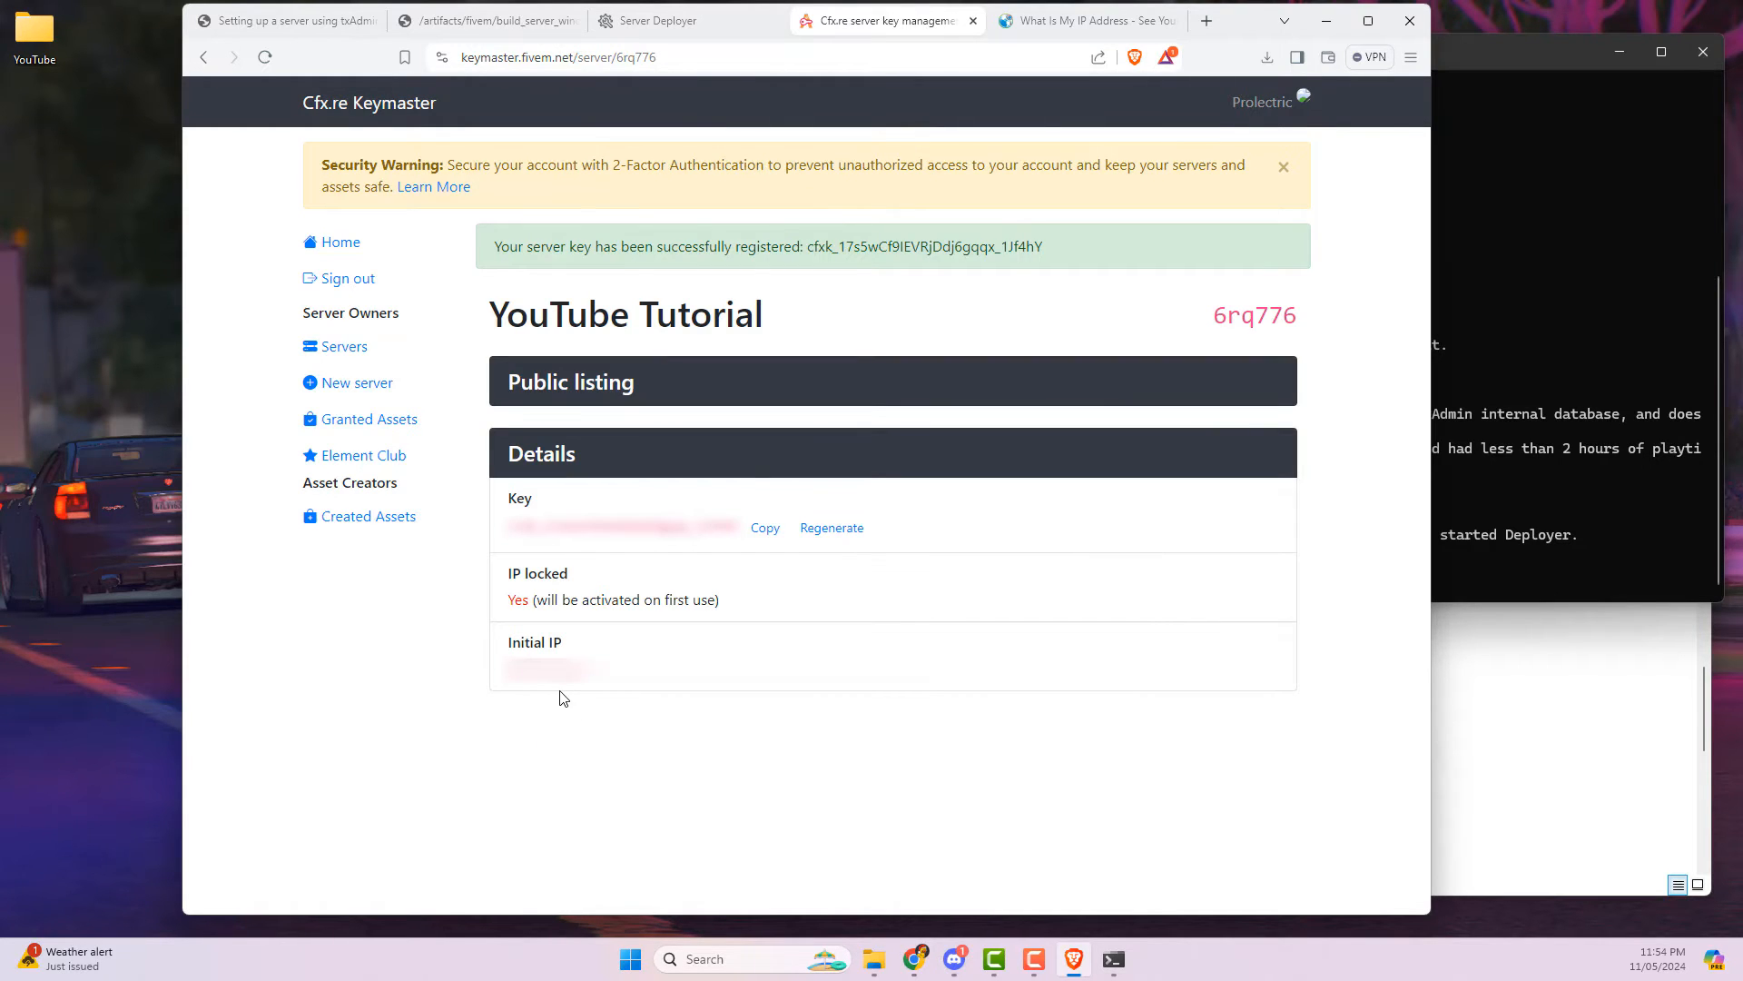
Step: Copy the generated server key from Keymaster, paste it as the License Key in the txAdmin deployer, and run the recipe
click(766, 529)
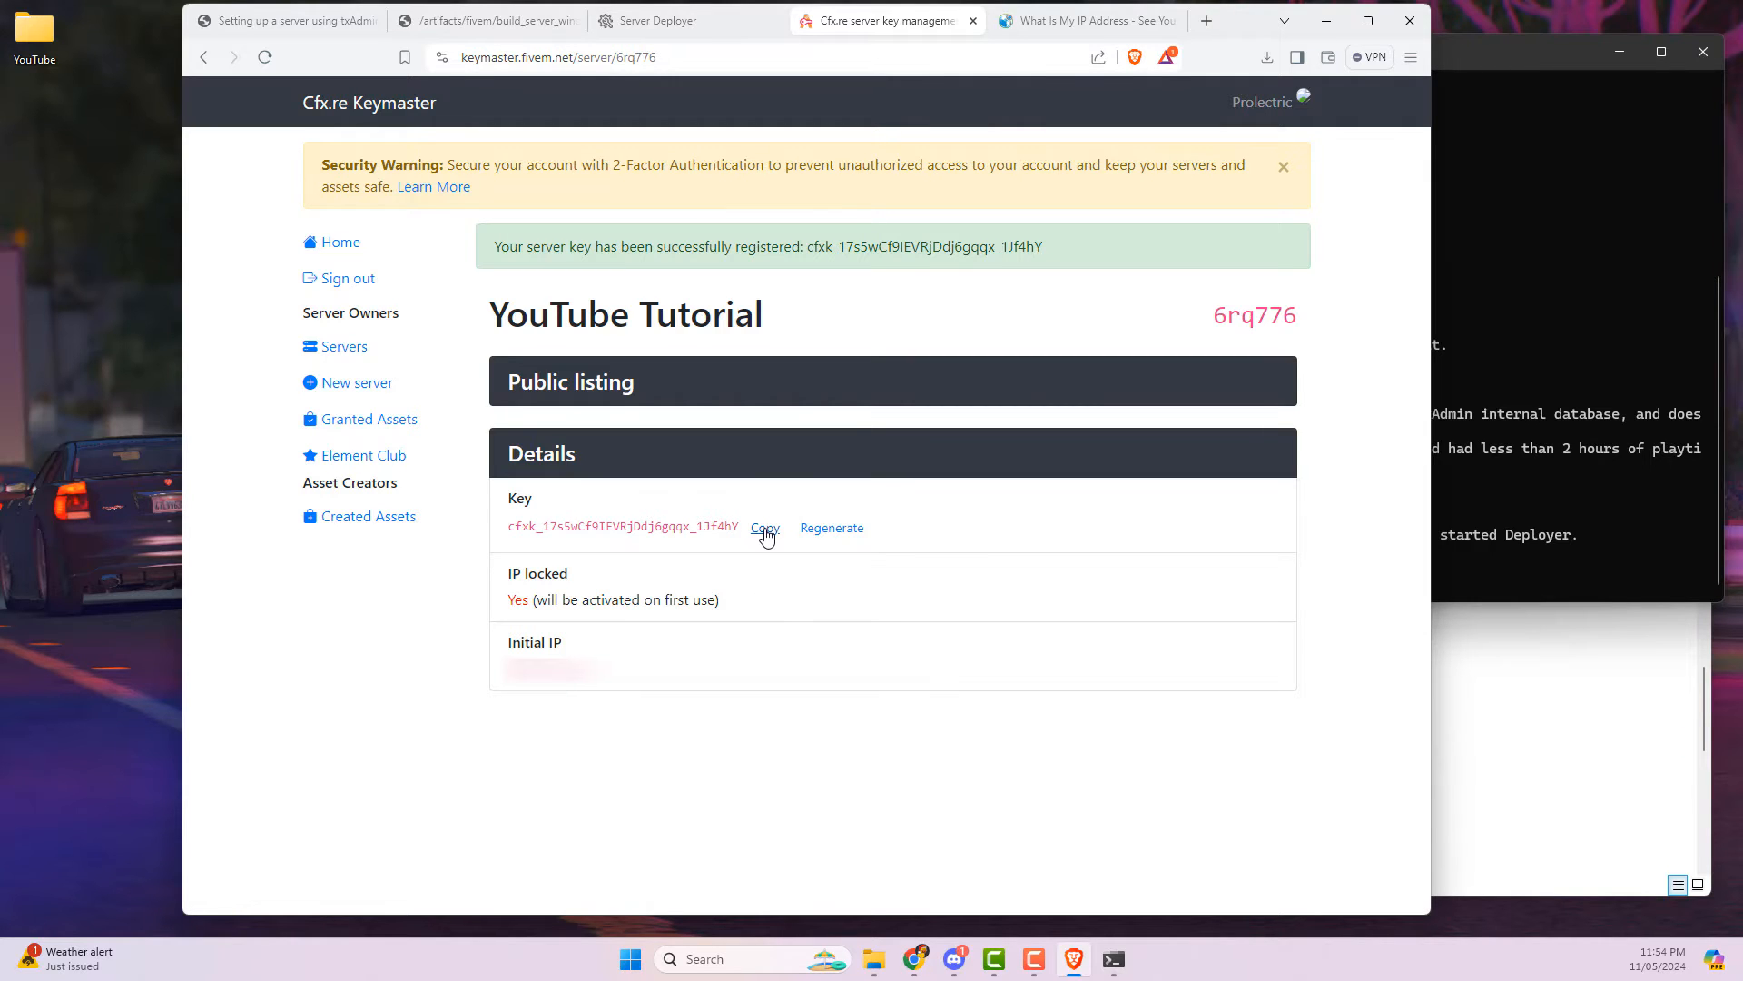
click(683, 25)
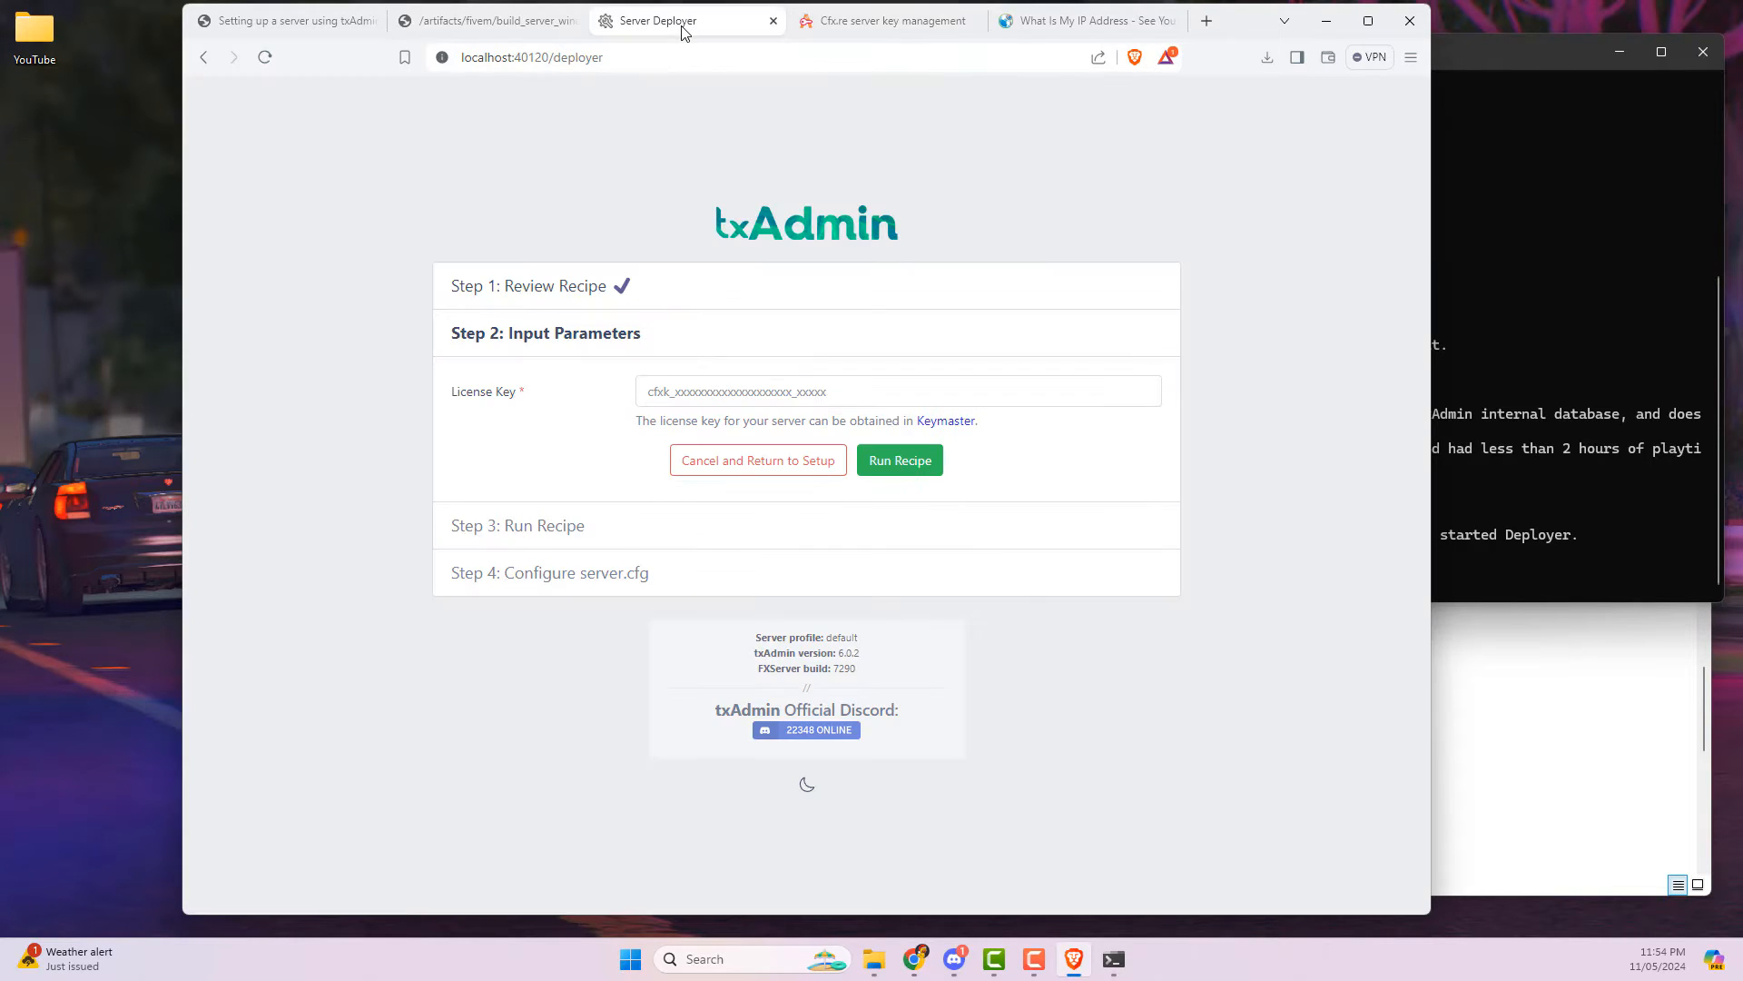
click(687, 391)
right_click(684, 392)
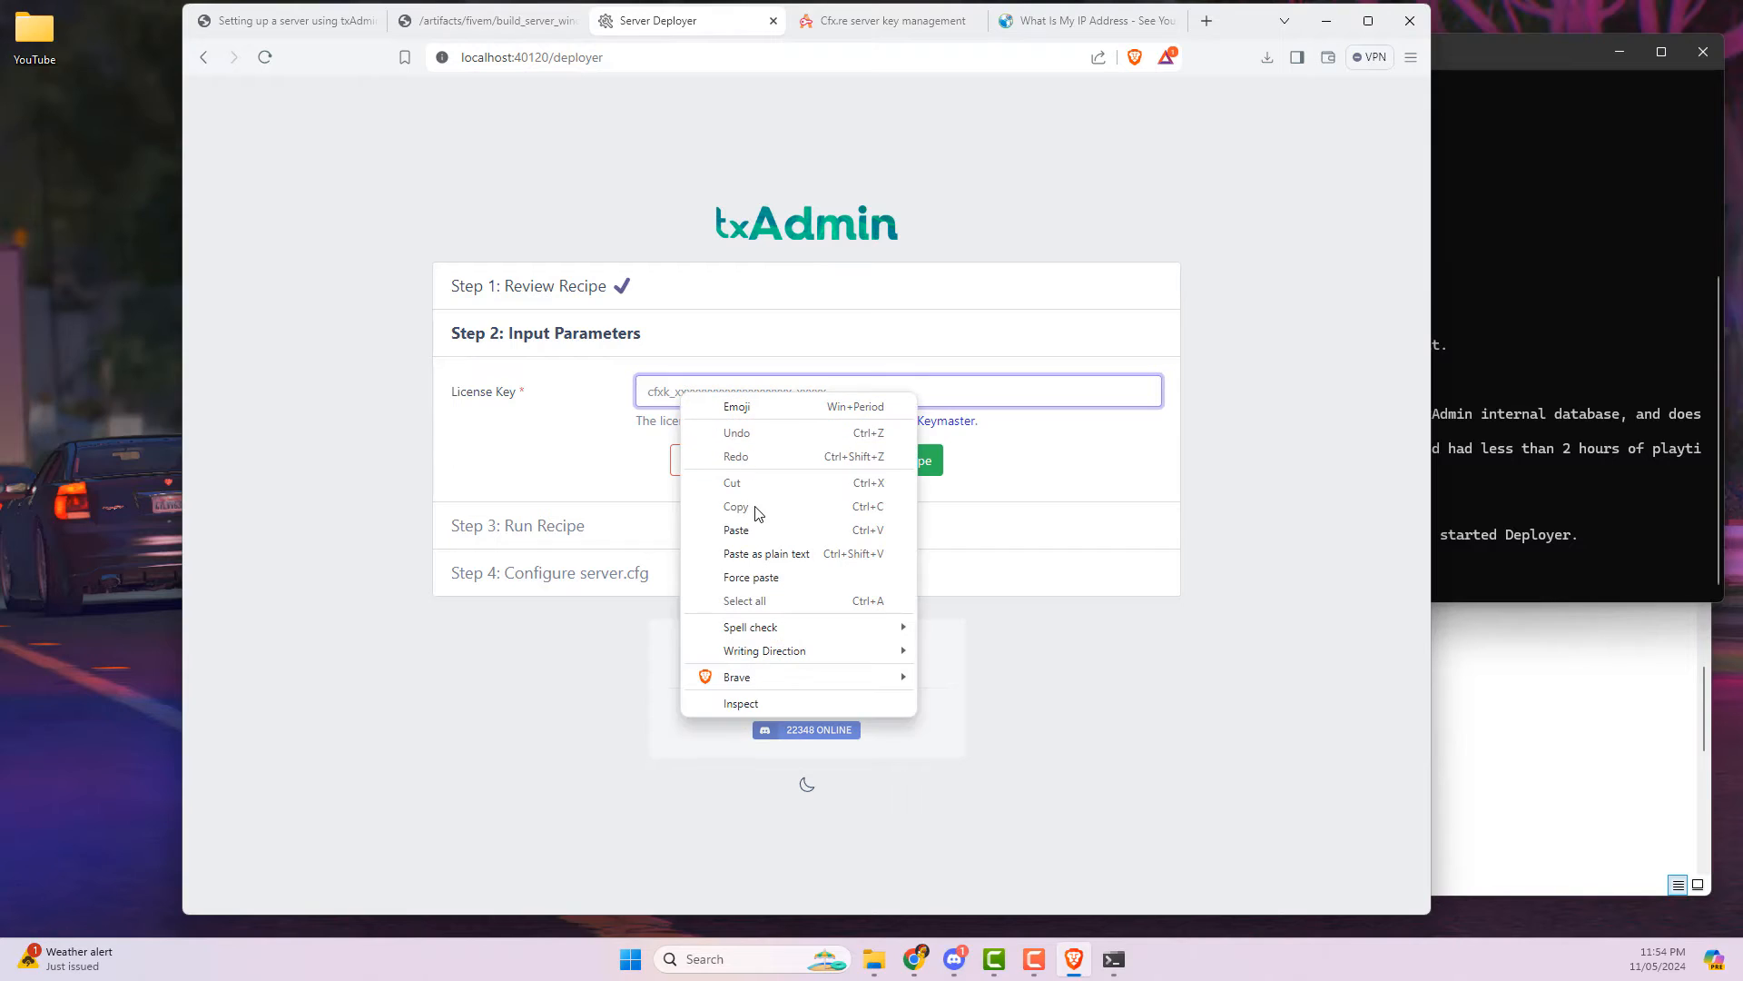
click(763, 530)
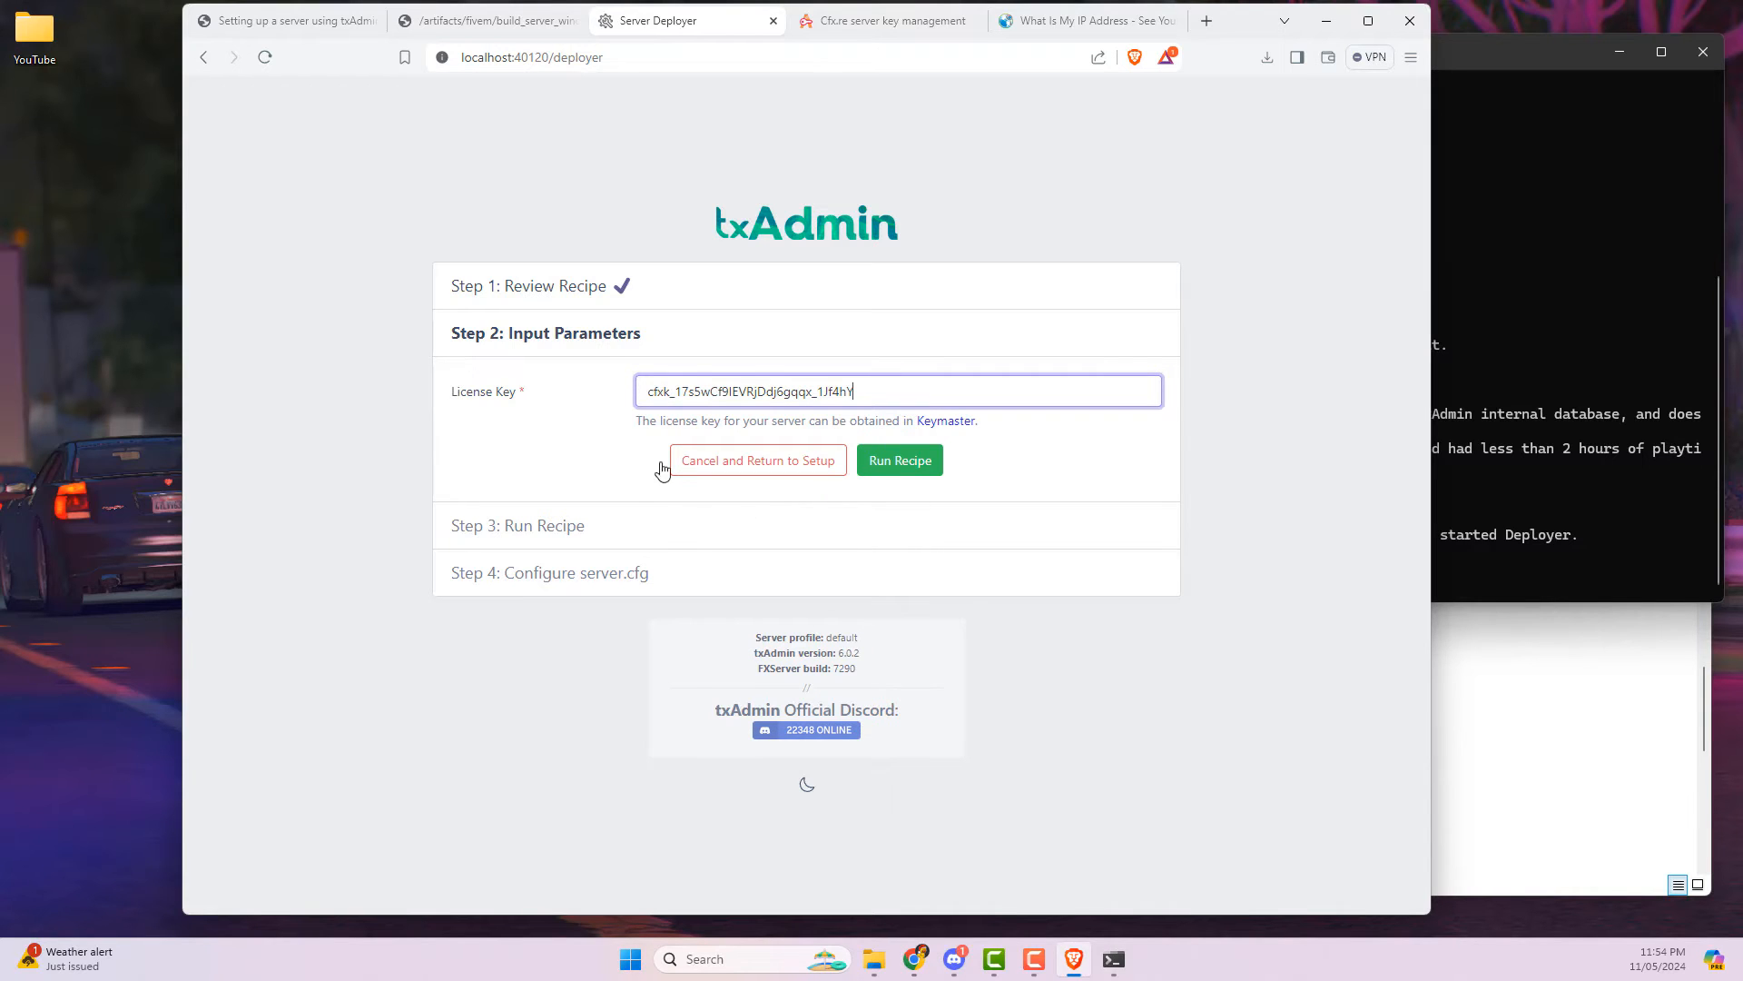
click(928, 461)
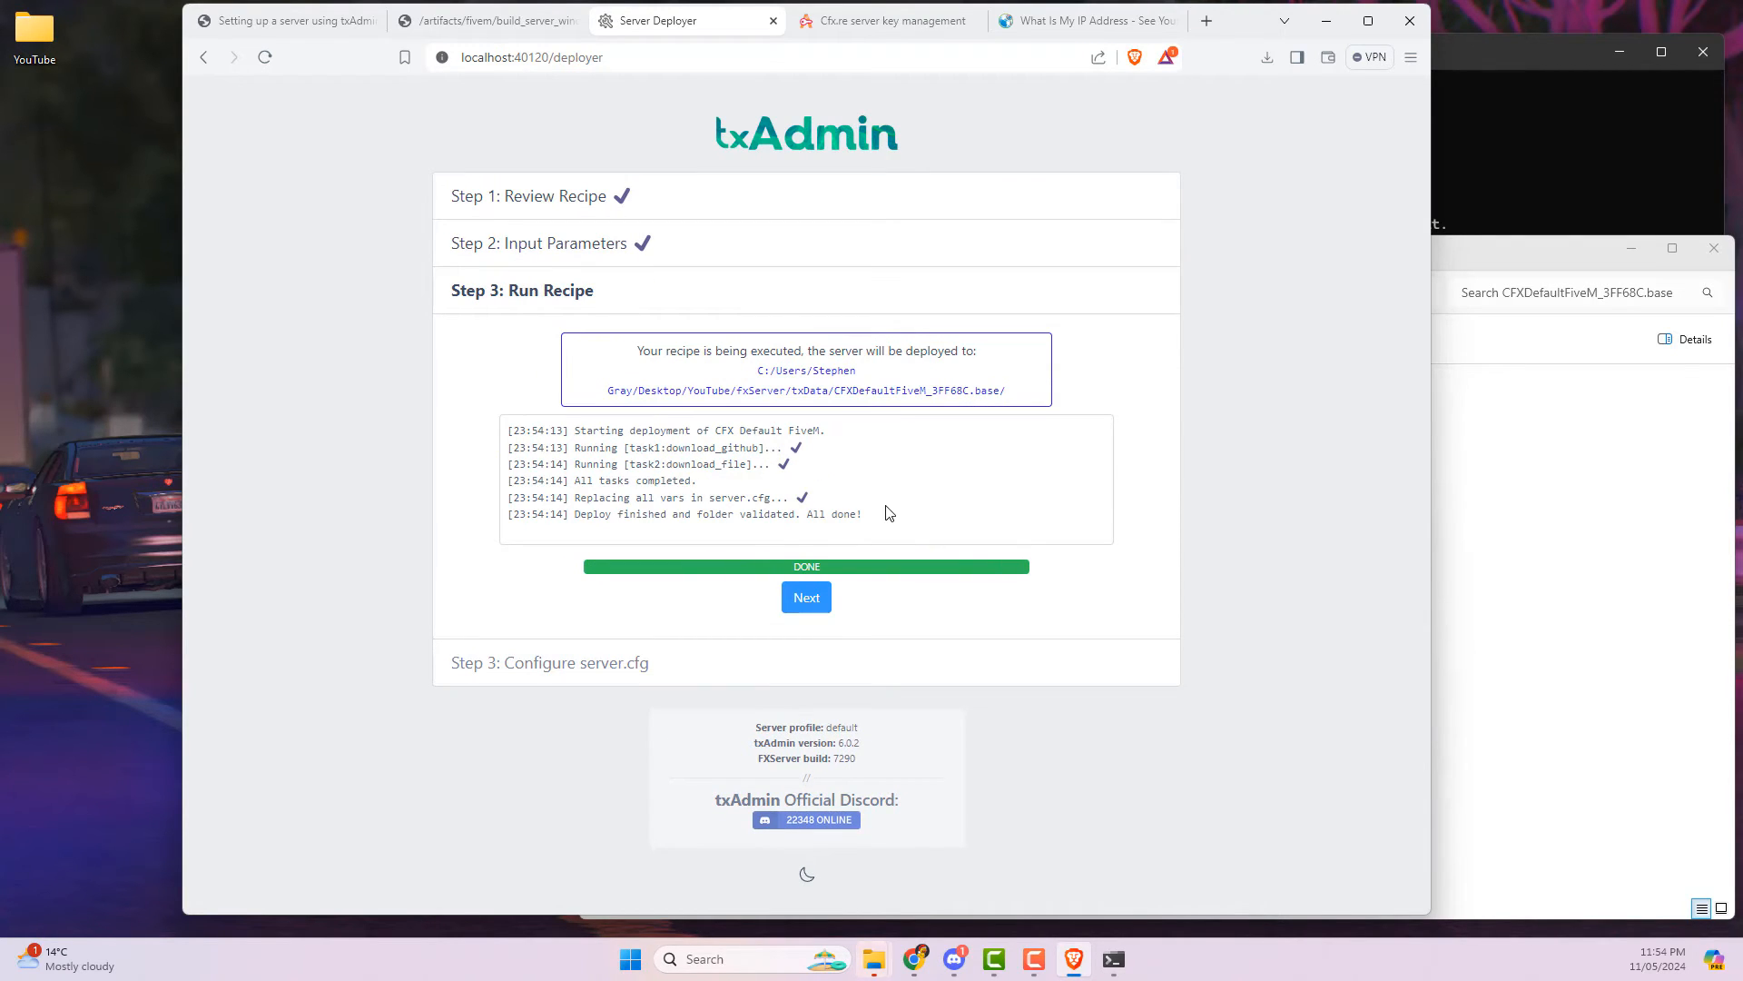
Step: Continue from the finished recipe to the server.cfg configuration and set the locale to "en-US"
click(813, 597)
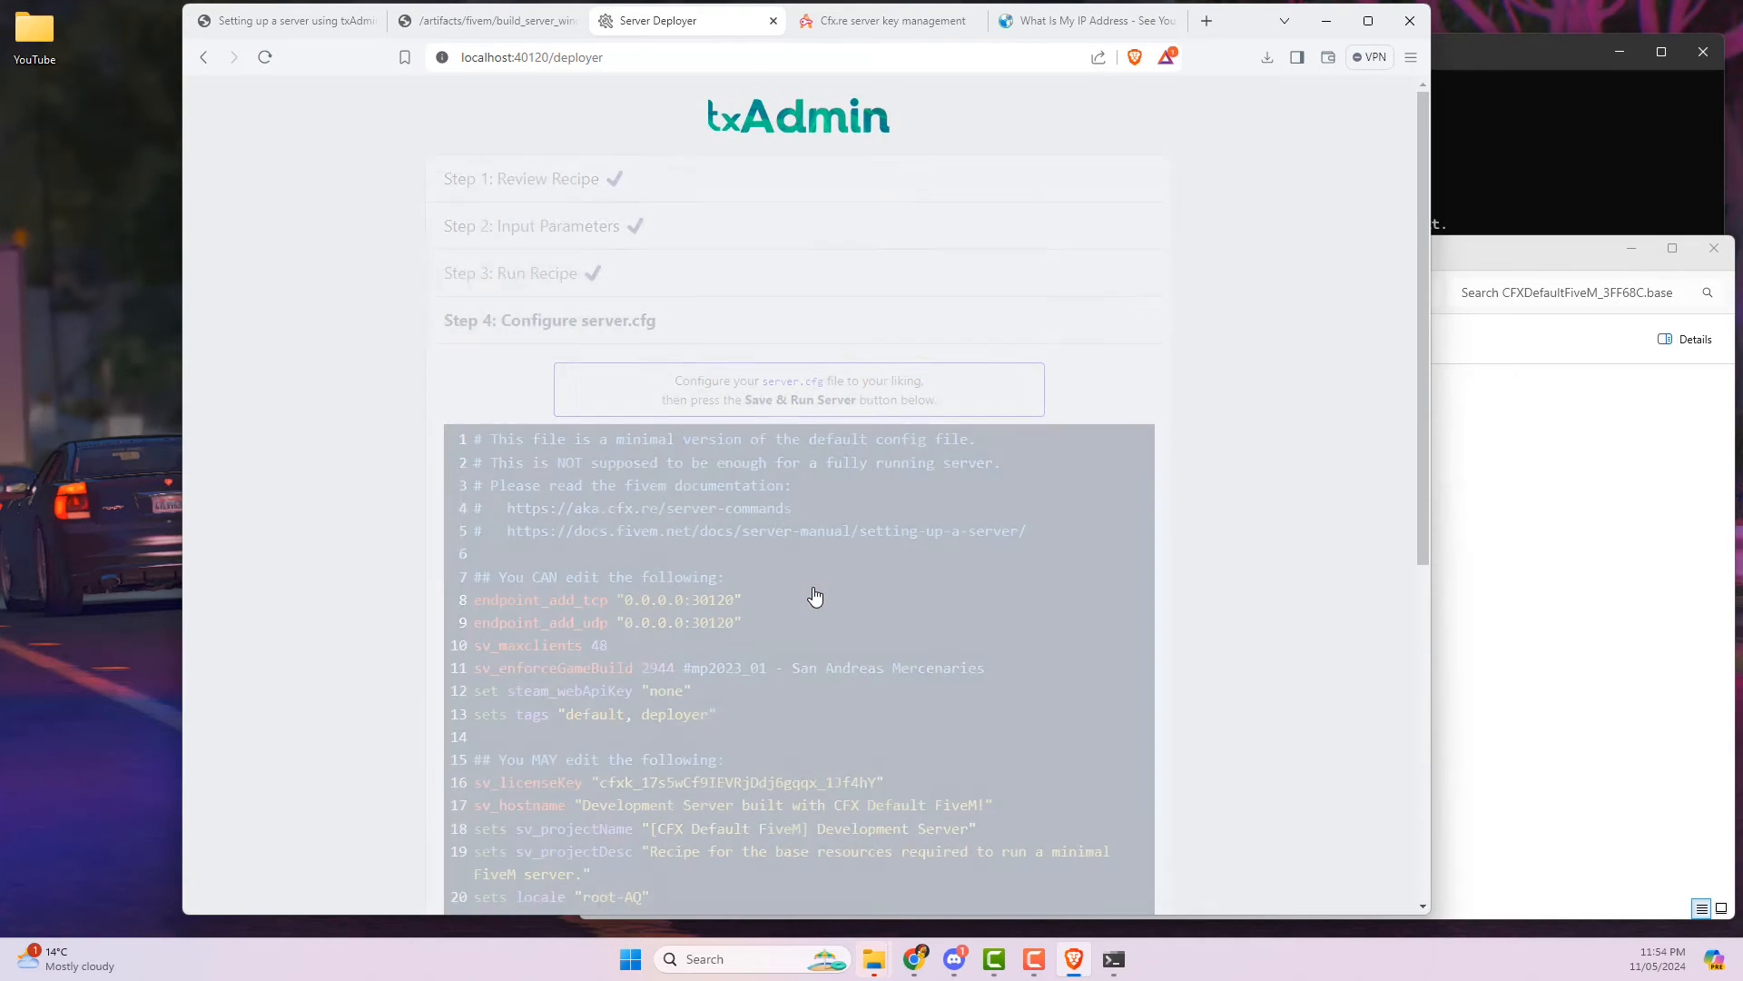
scroll(1277, 585, down, 2)
scroll(1278, 585, down, 1)
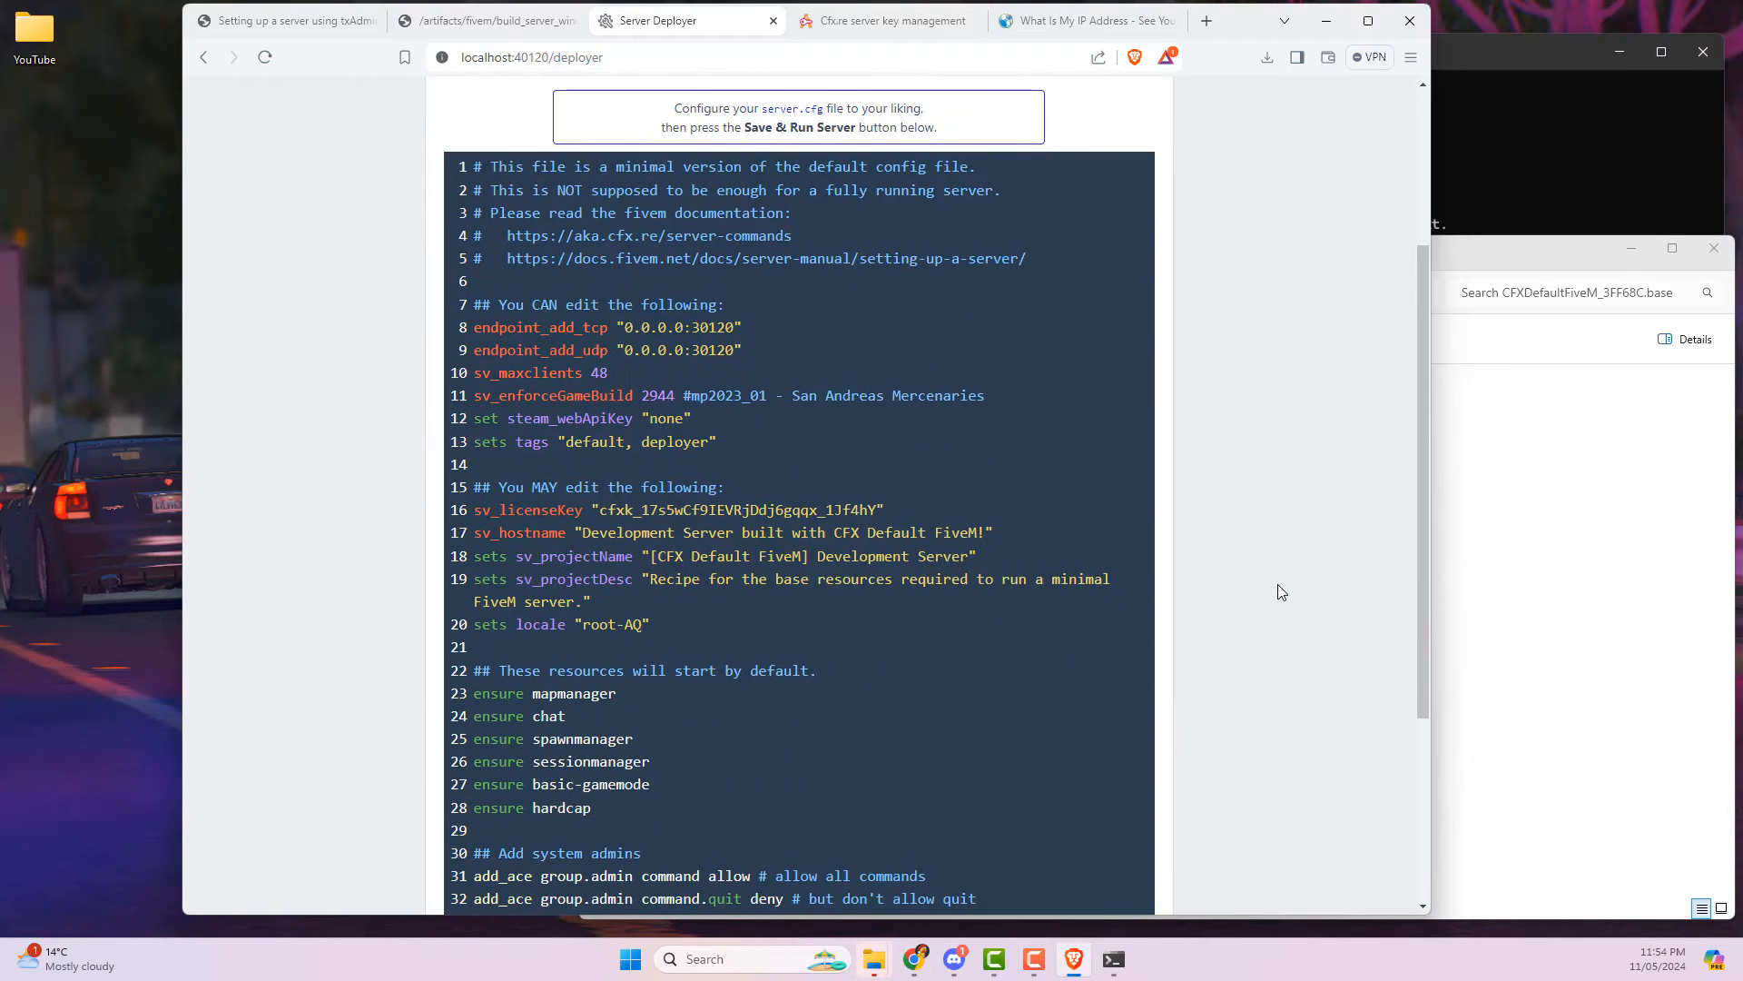
scroll(1092, 371, up, 1)
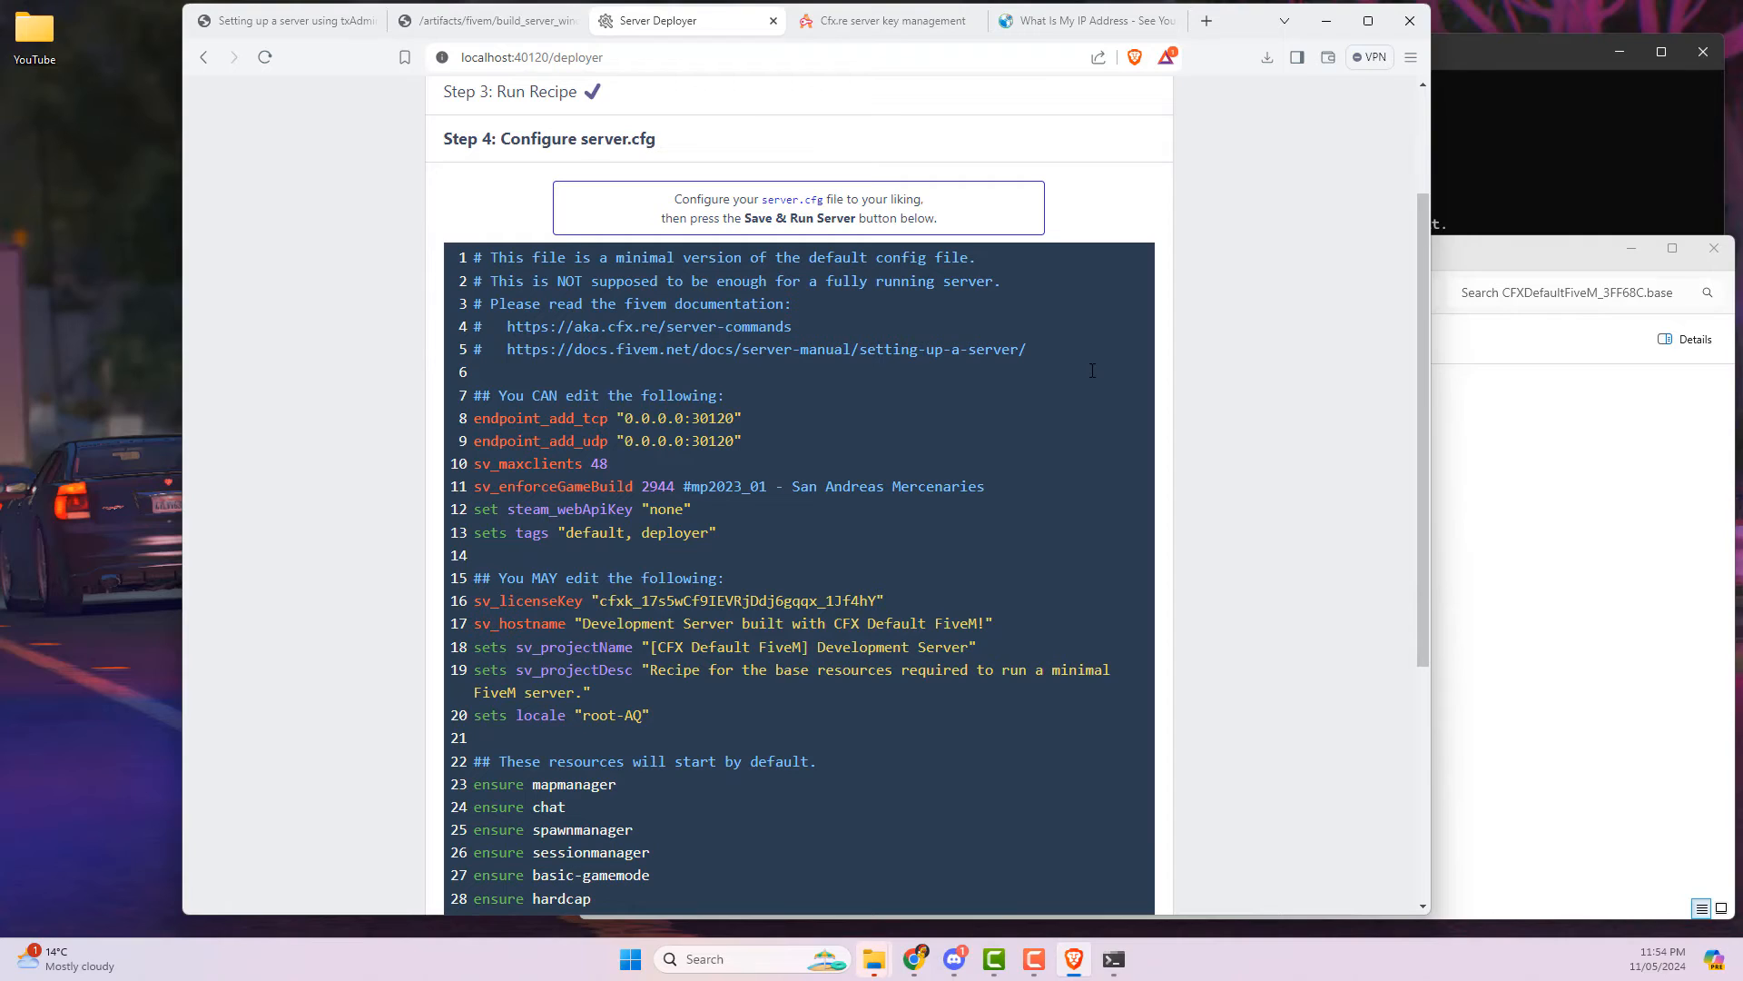
scroll(1168, 398, down, 2)
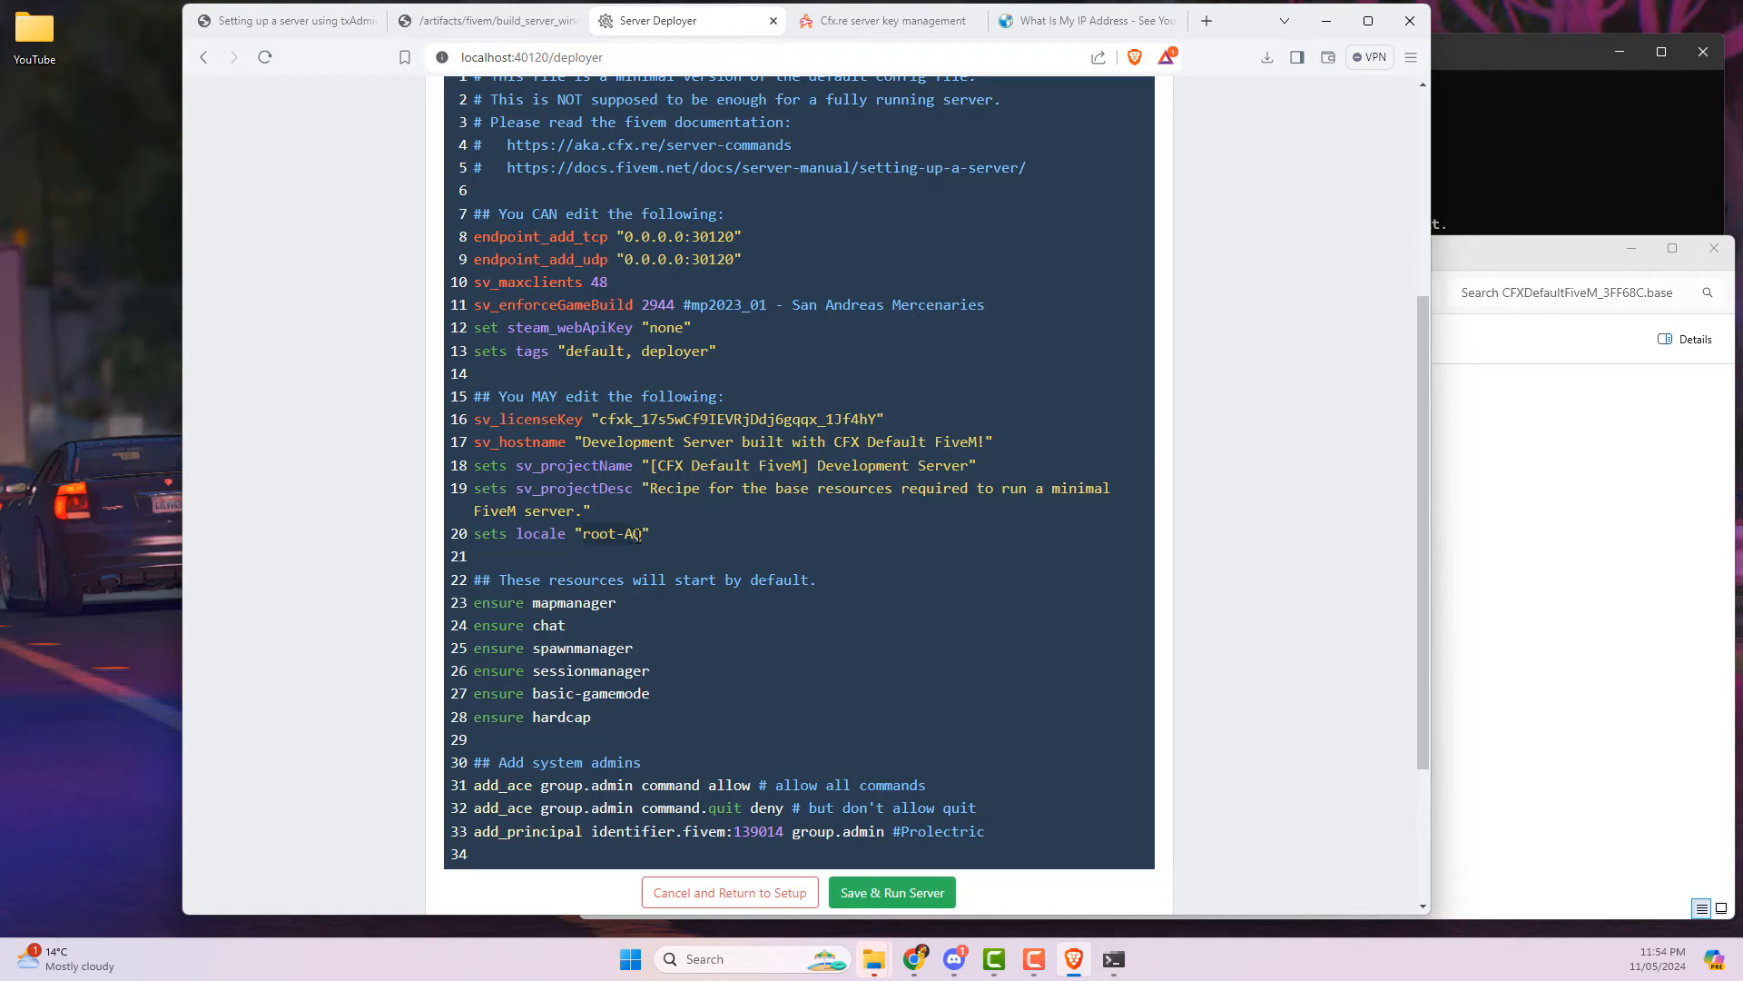
text(en-US)
Step: Review the hostname and project name lines in server.cfg, and save the configuration and run the server
drag(584, 444, 947, 447)
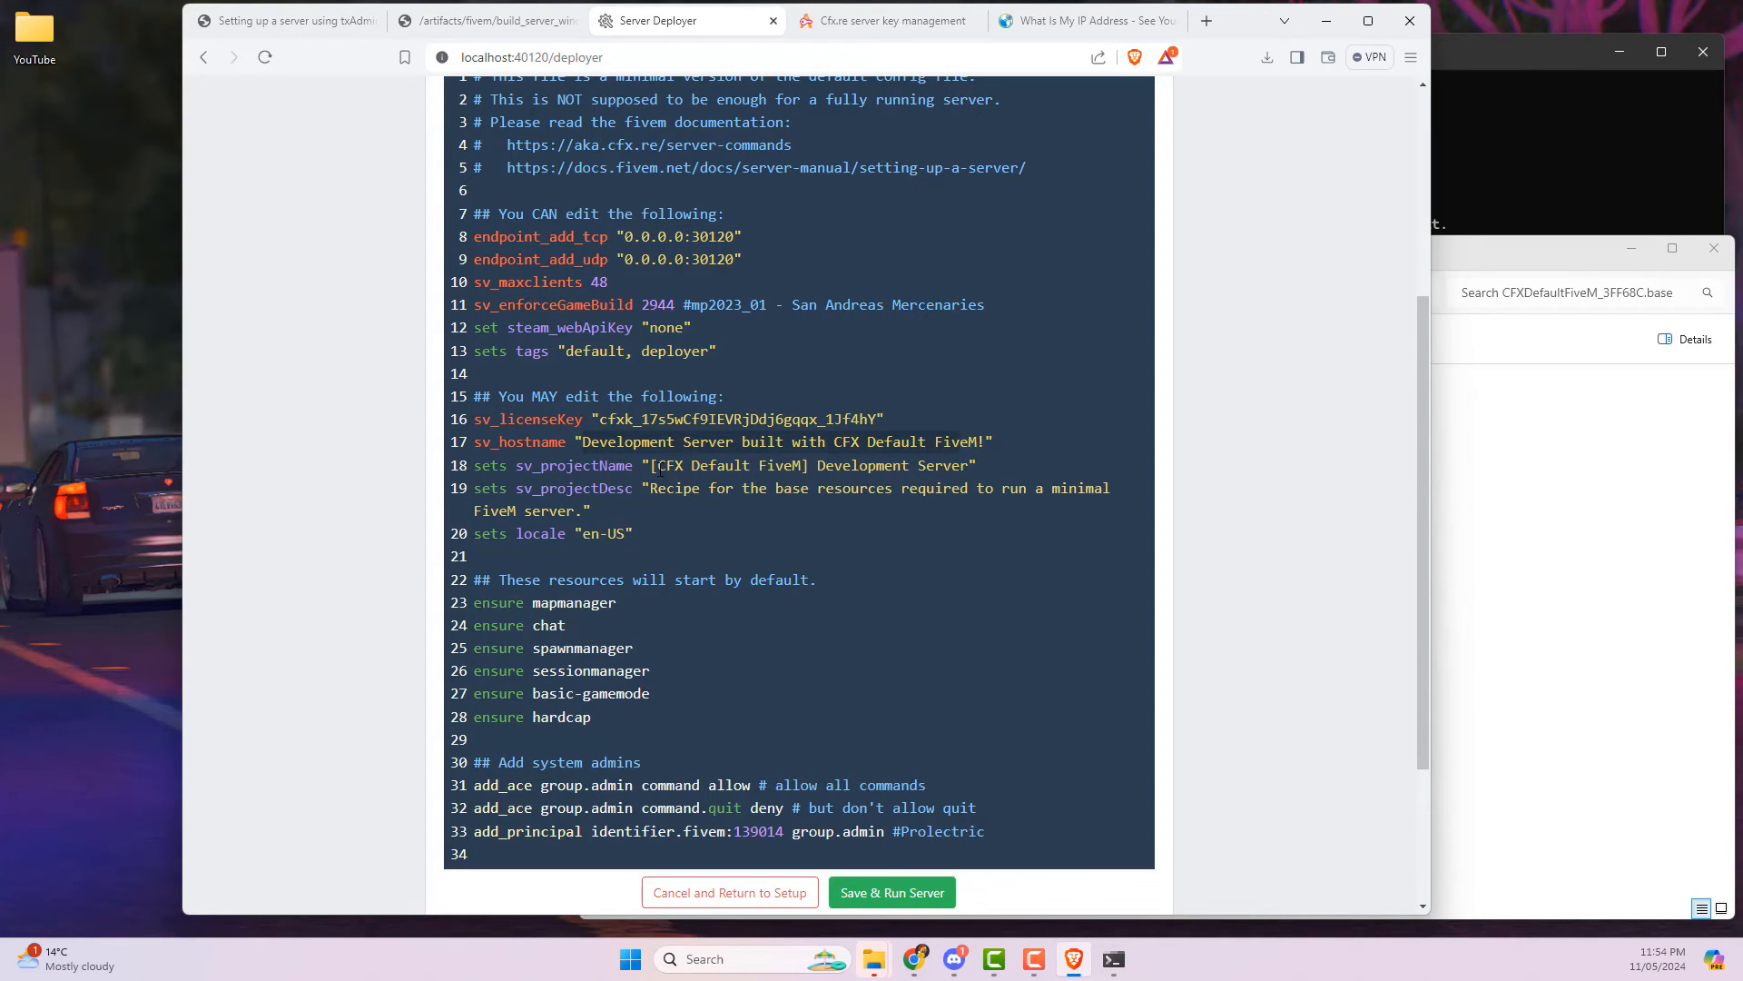
drag(660, 468, 951, 470)
click(952, 470)
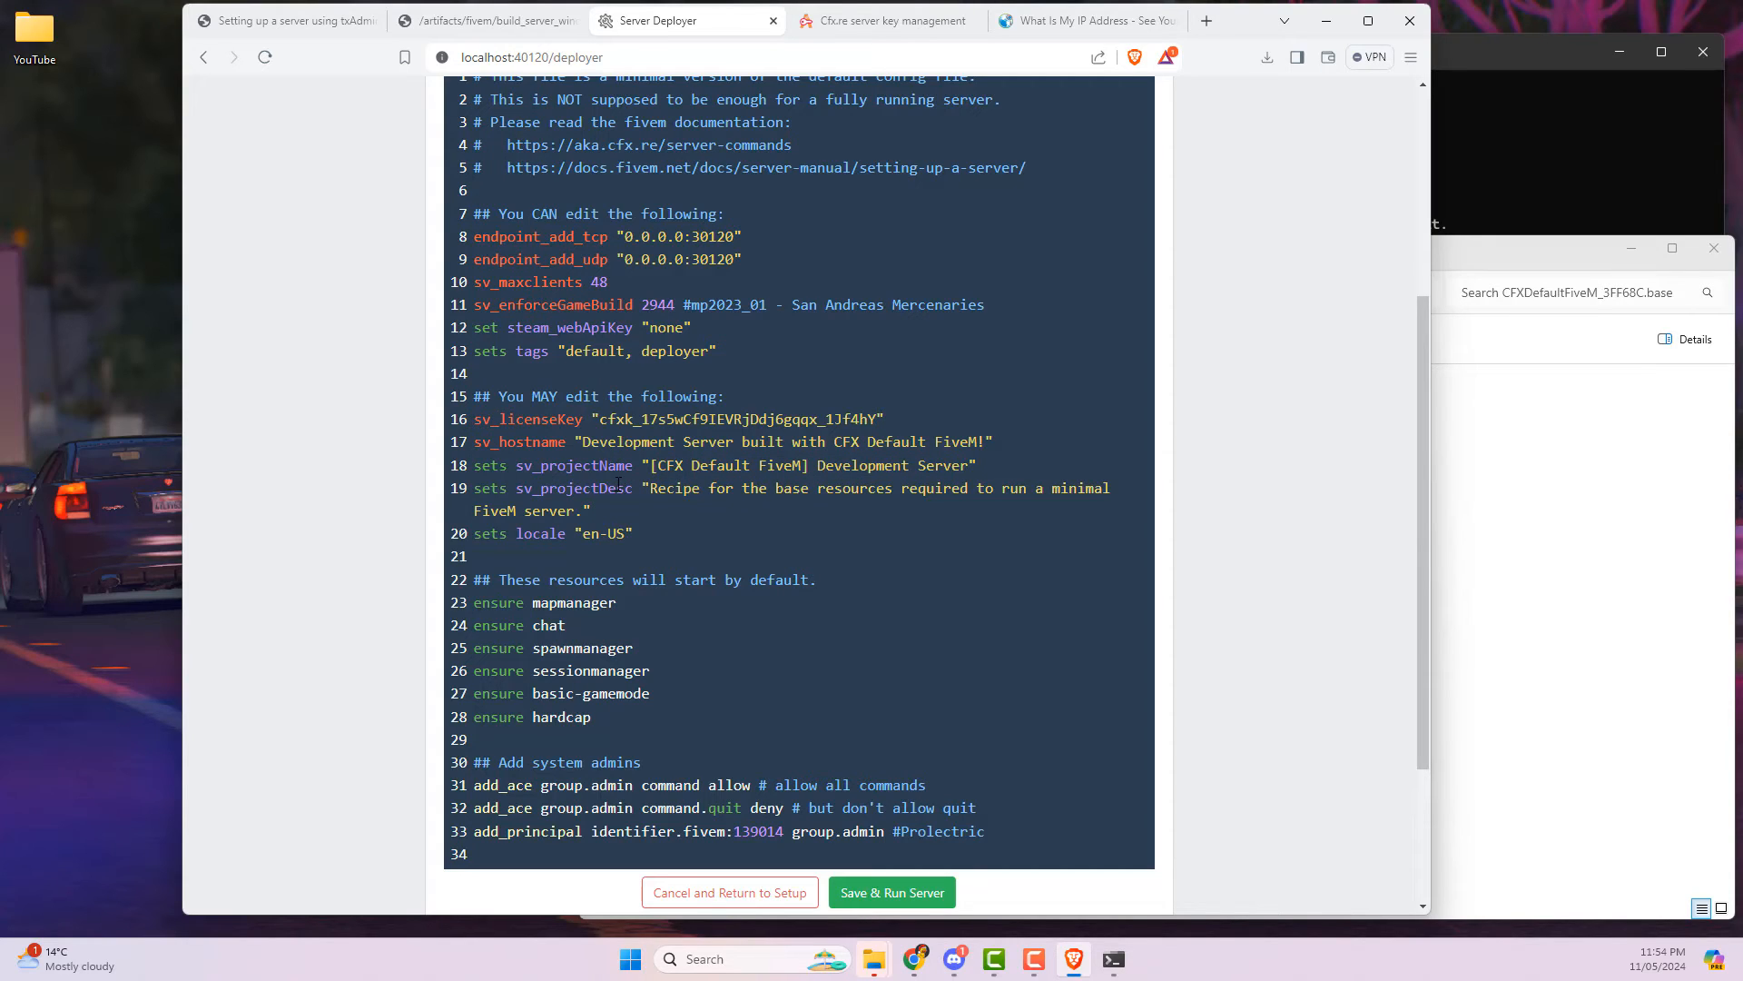
scroll(619, 484, down, 2)
scroll(1121, 482, up, 2)
click(922, 894)
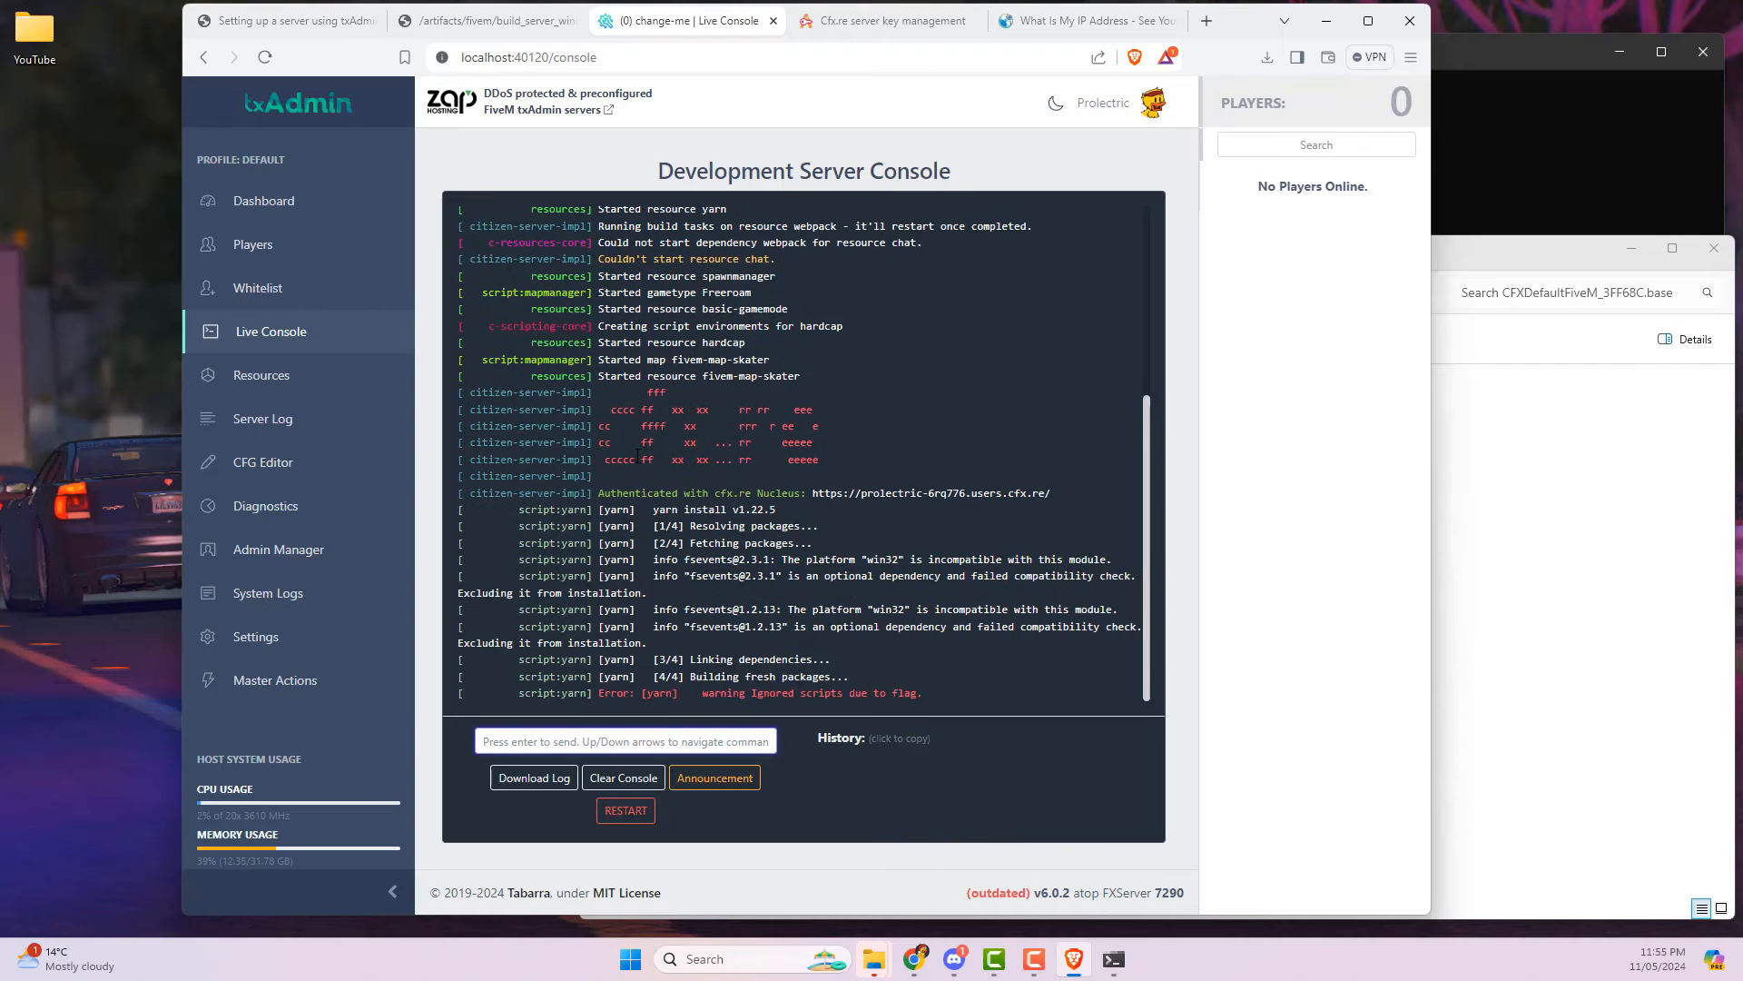
Step: Check the live console output for the chat resource and restart the server
scroll(799, 449, up, 5)
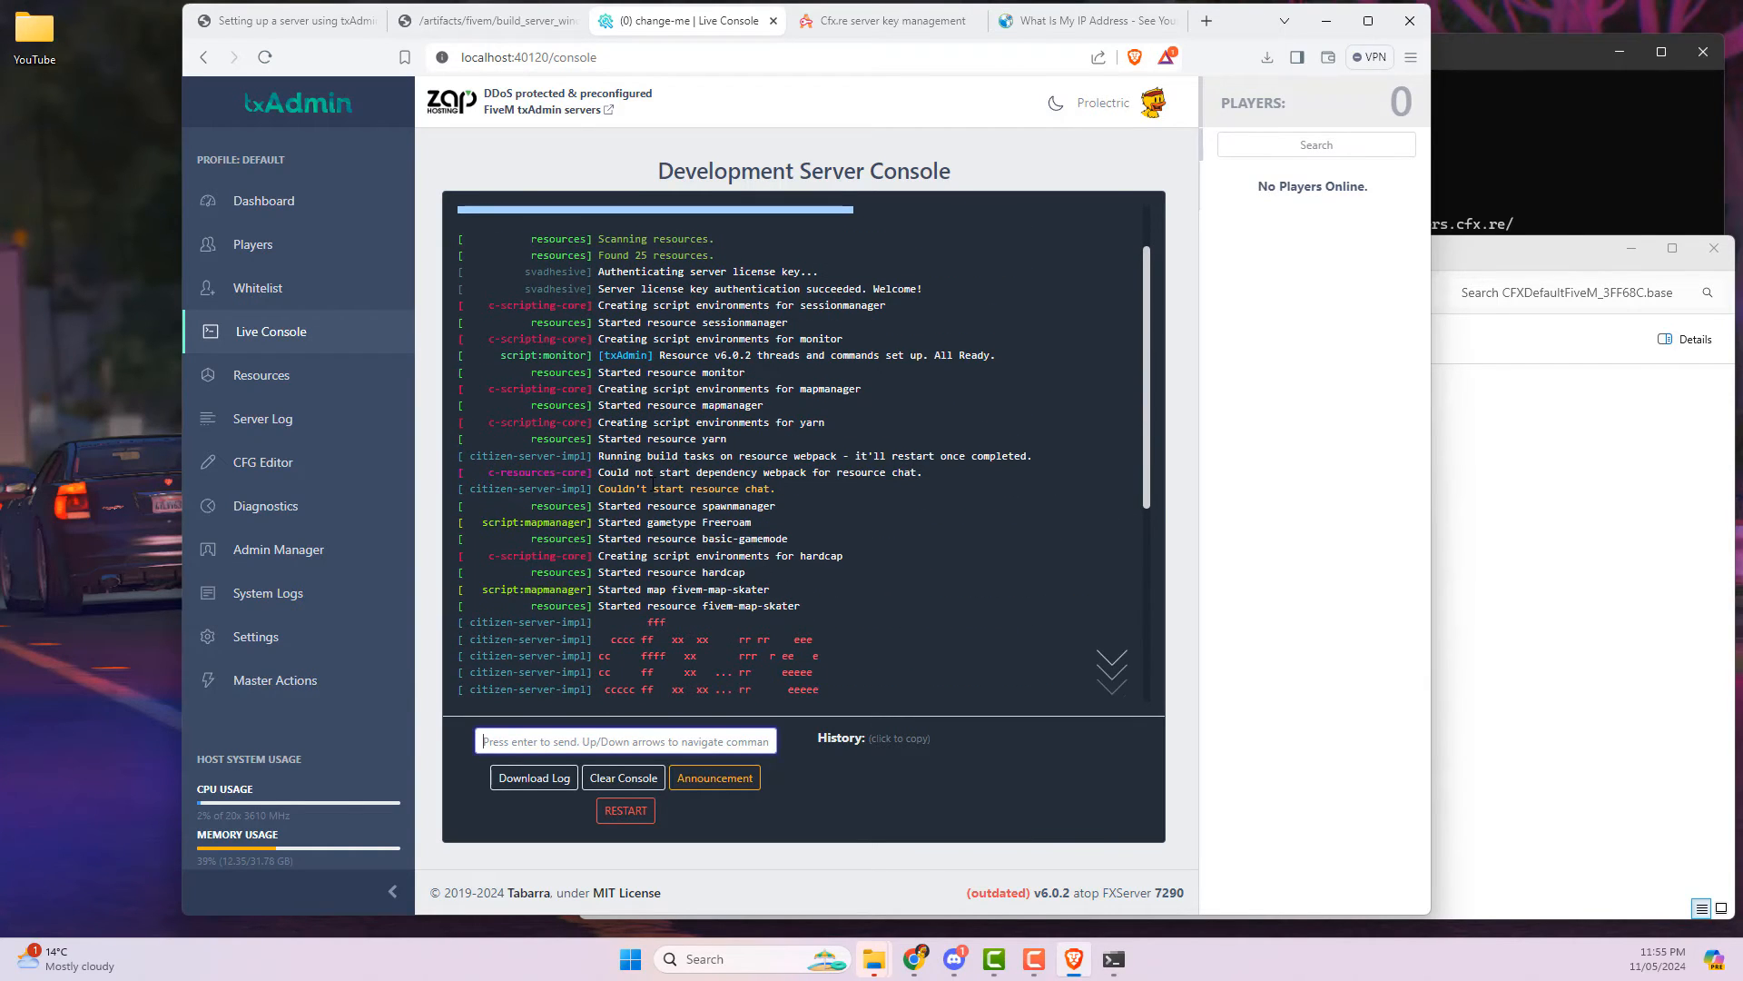
triple_click(651, 487)
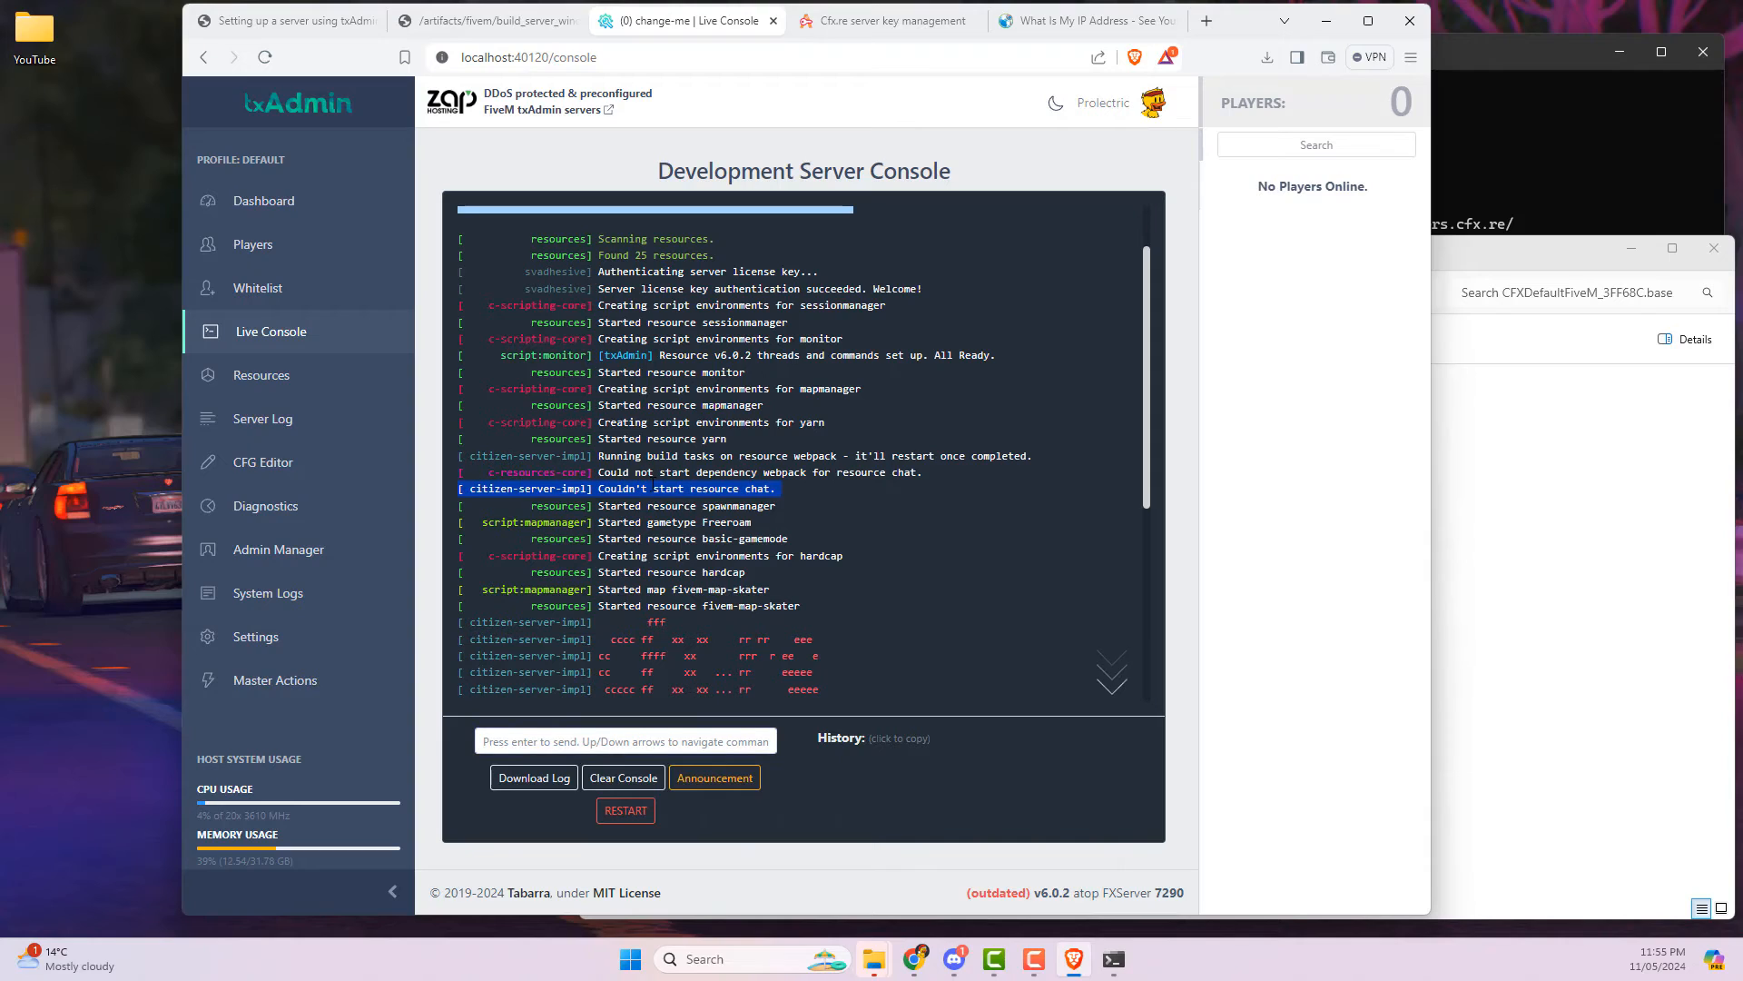
click(652, 487)
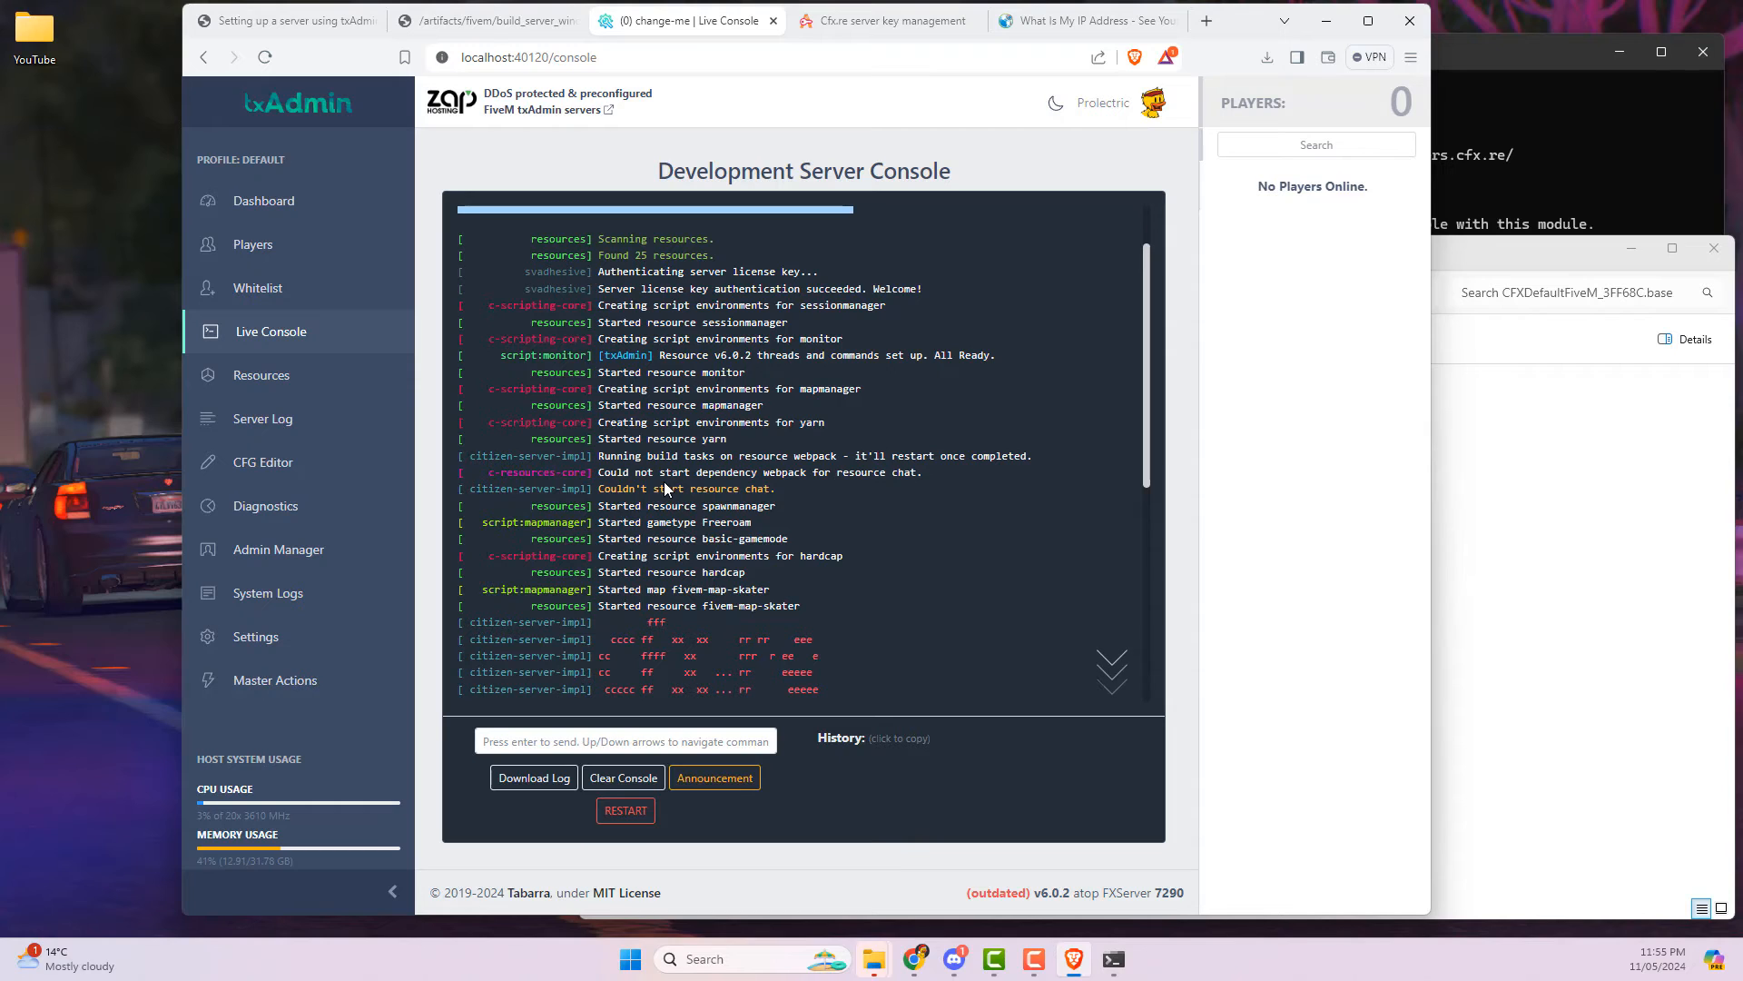
scroll(666, 488, down, 10)
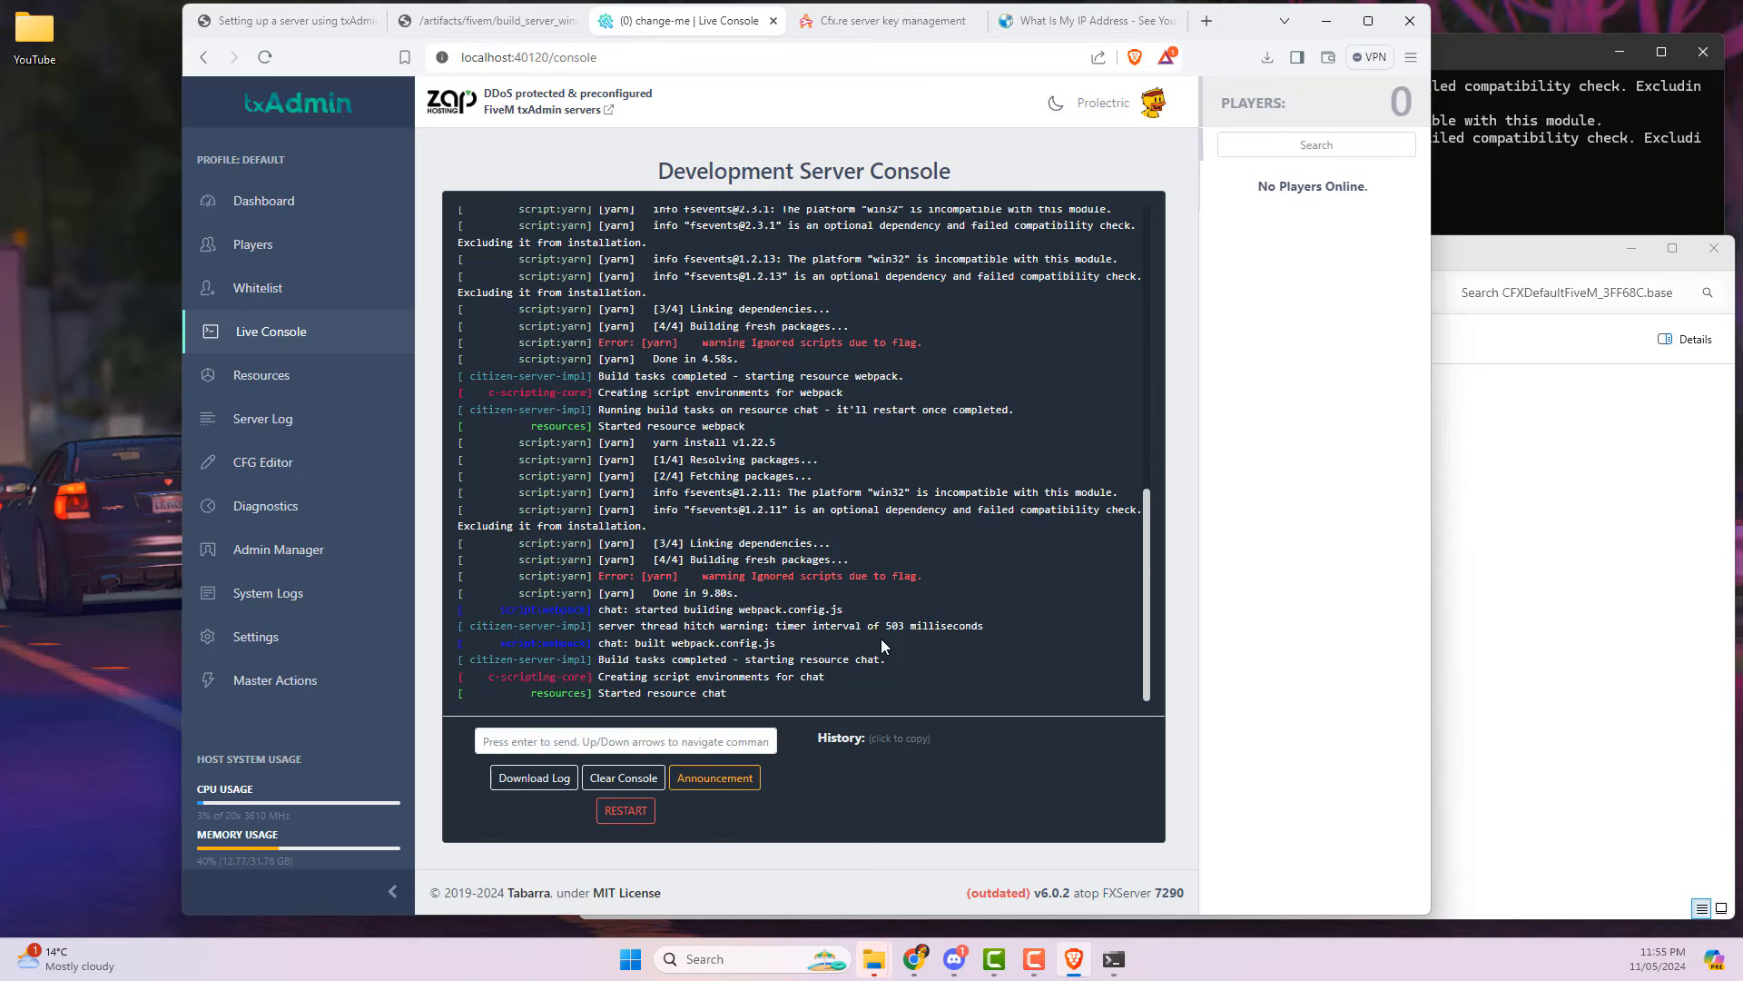
click(626, 810)
click(1000, 539)
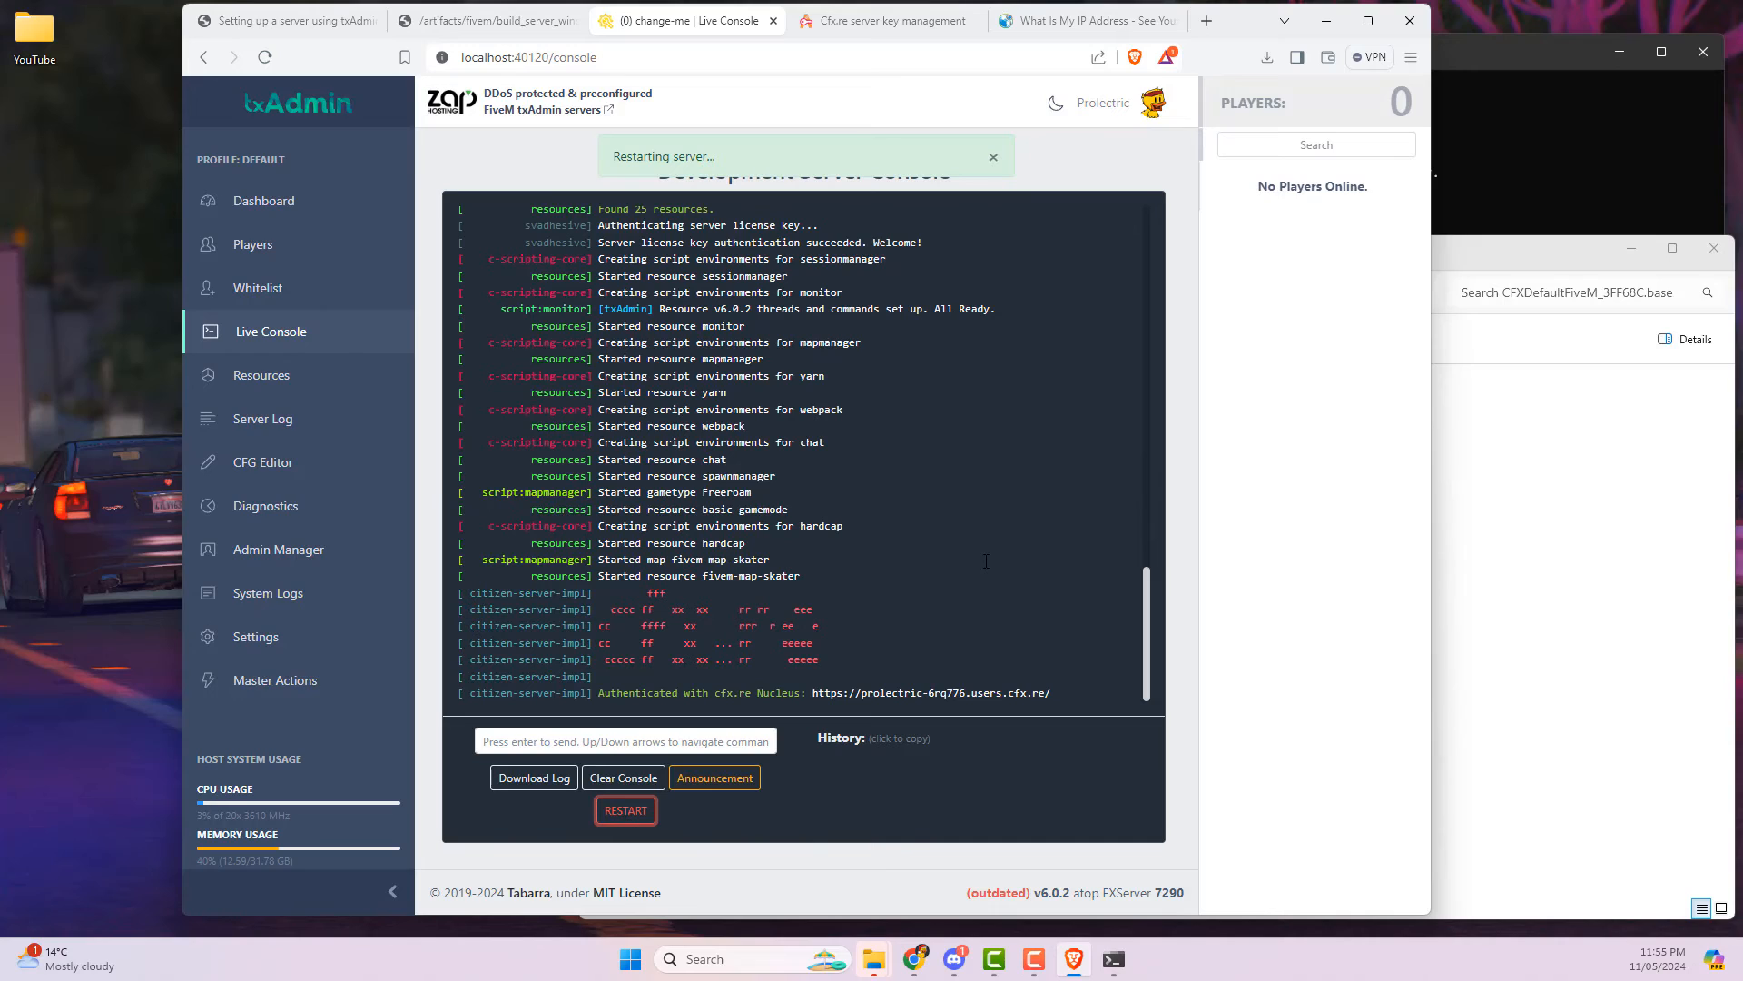
triple_click(681, 461)
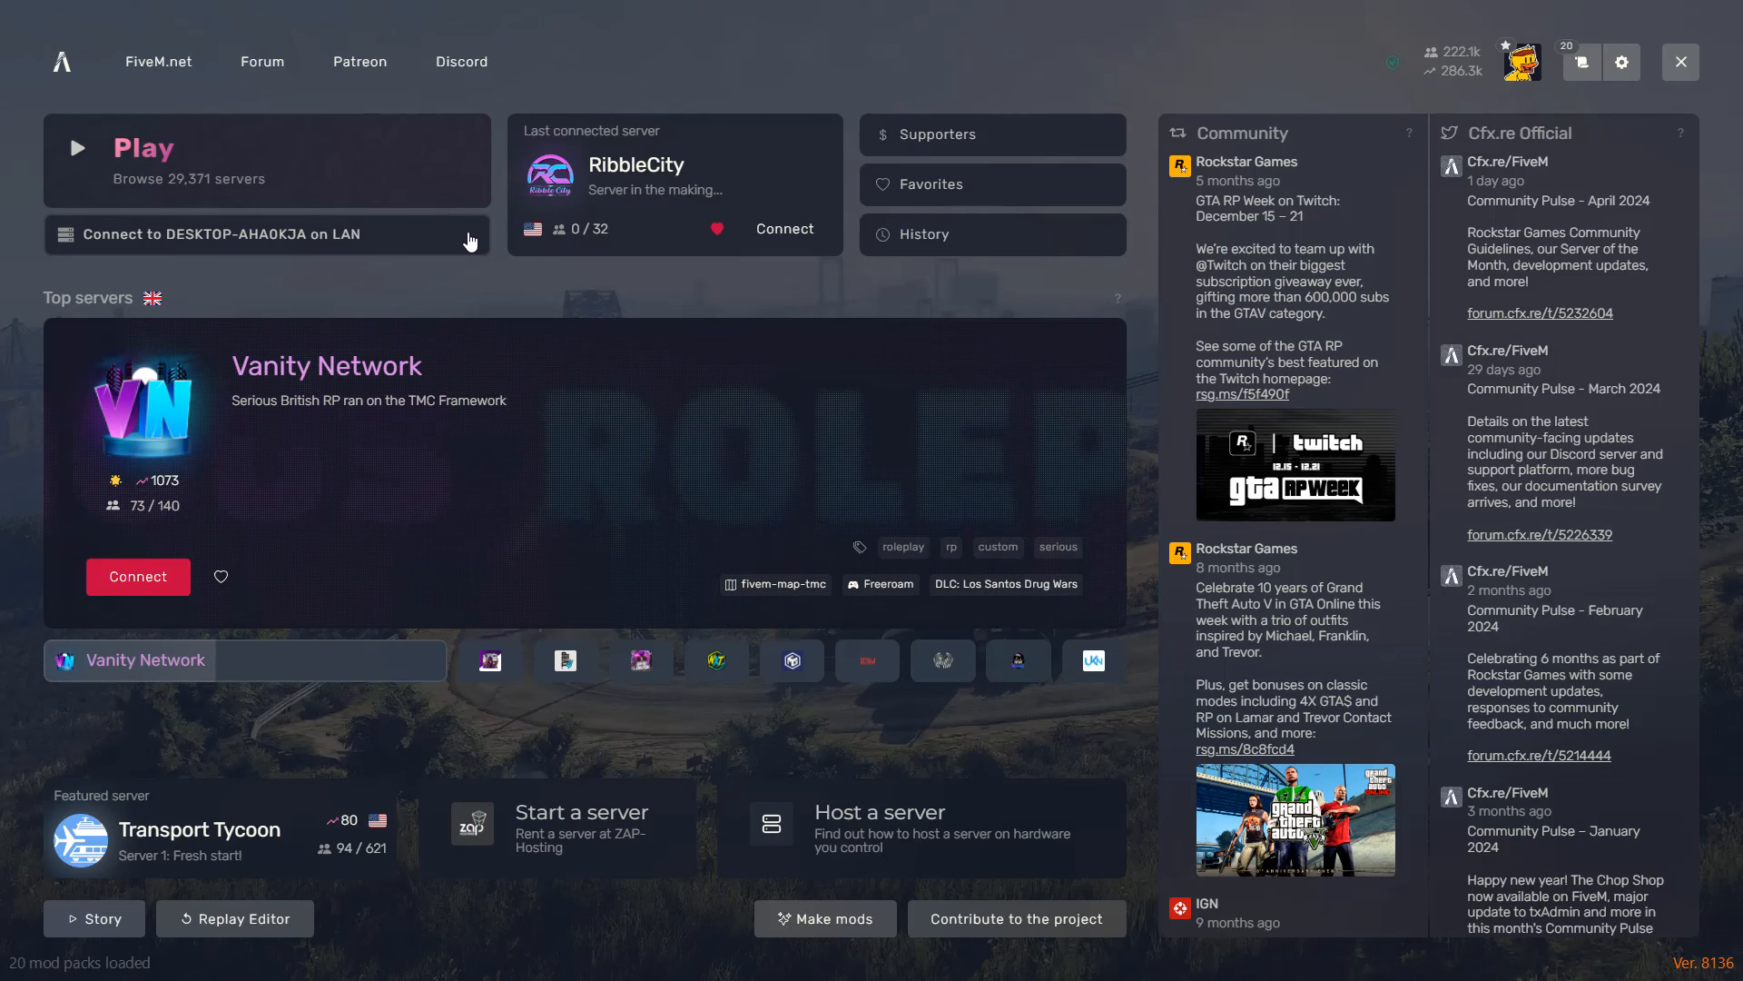
Step: In the FiveM client, check the localhost port in the interface settings, and connect to the local server on LAN
click(1623, 66)
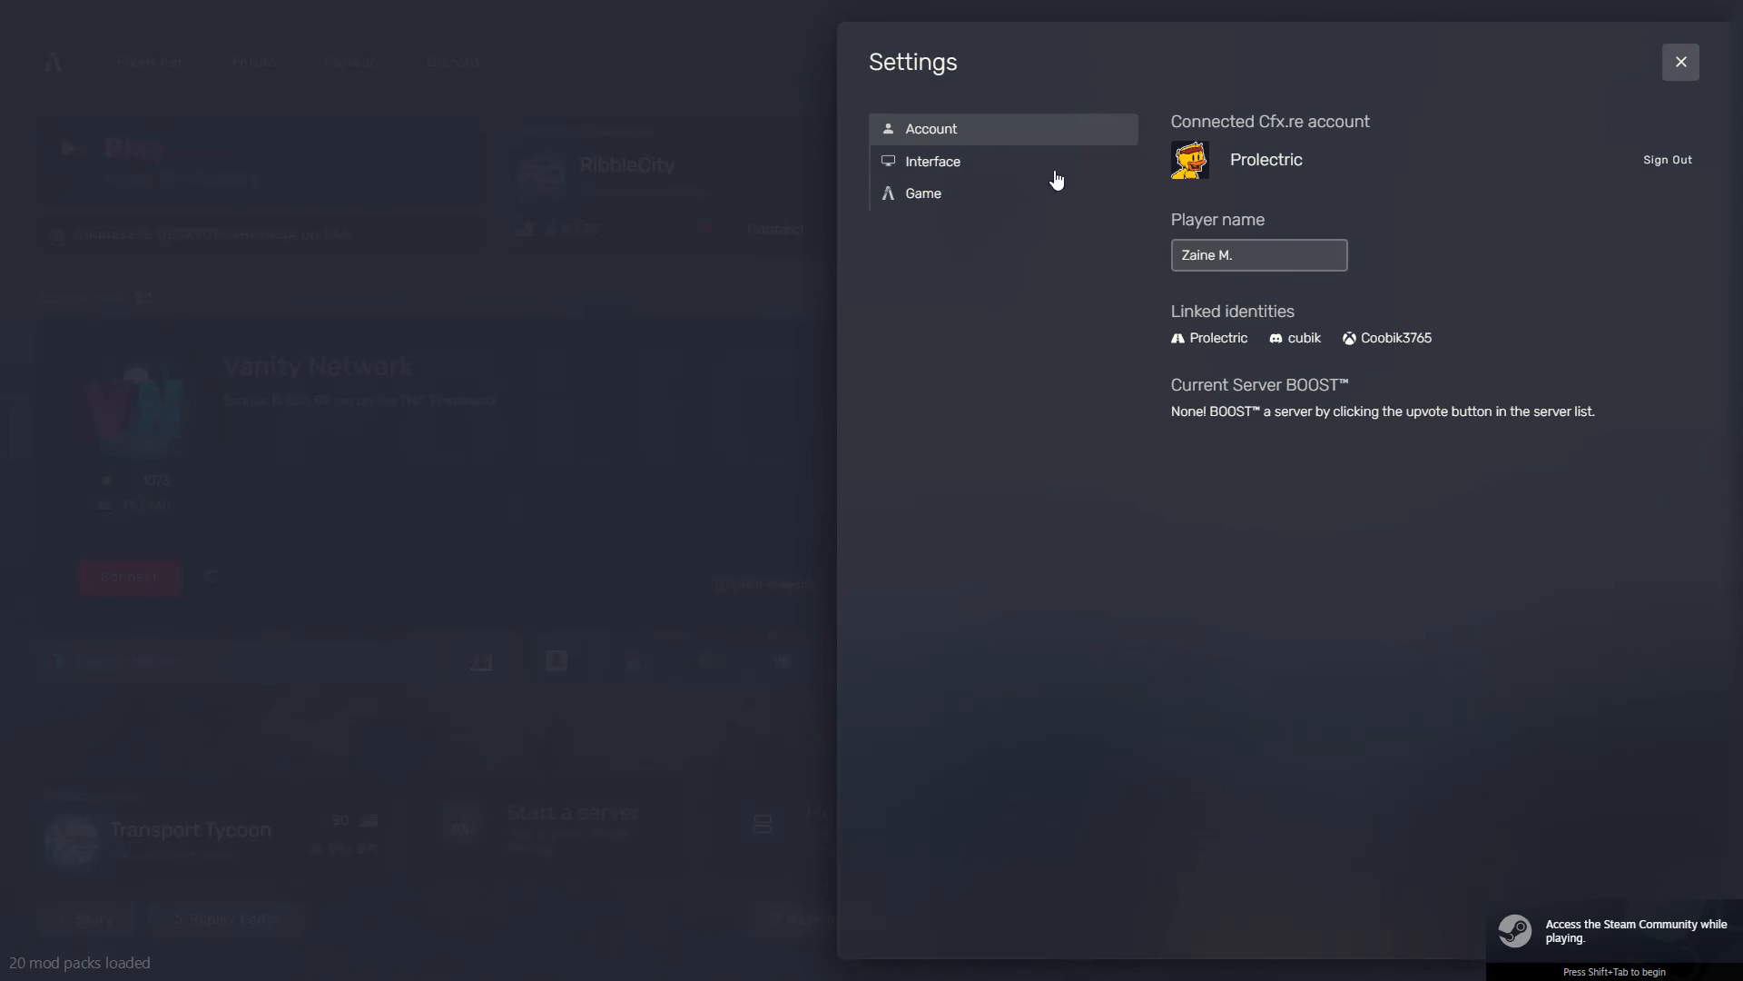
click(957, 173)
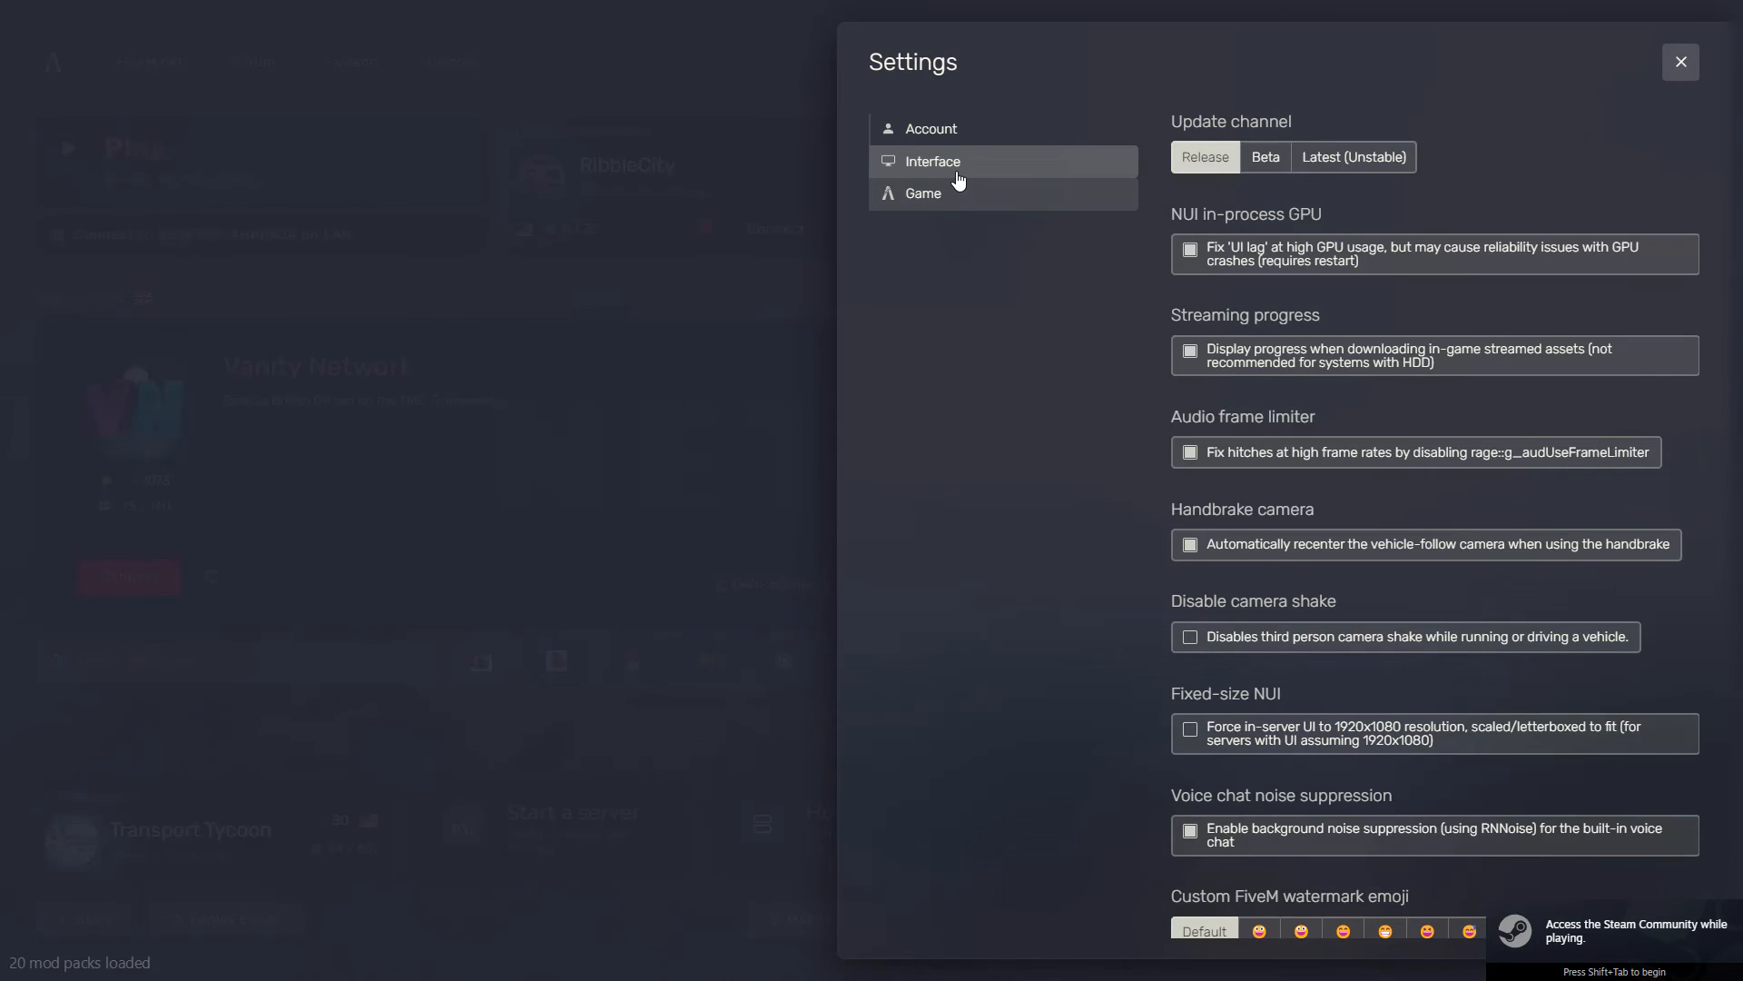
click(957, 179)
scroll(1281, 437, down, 2)
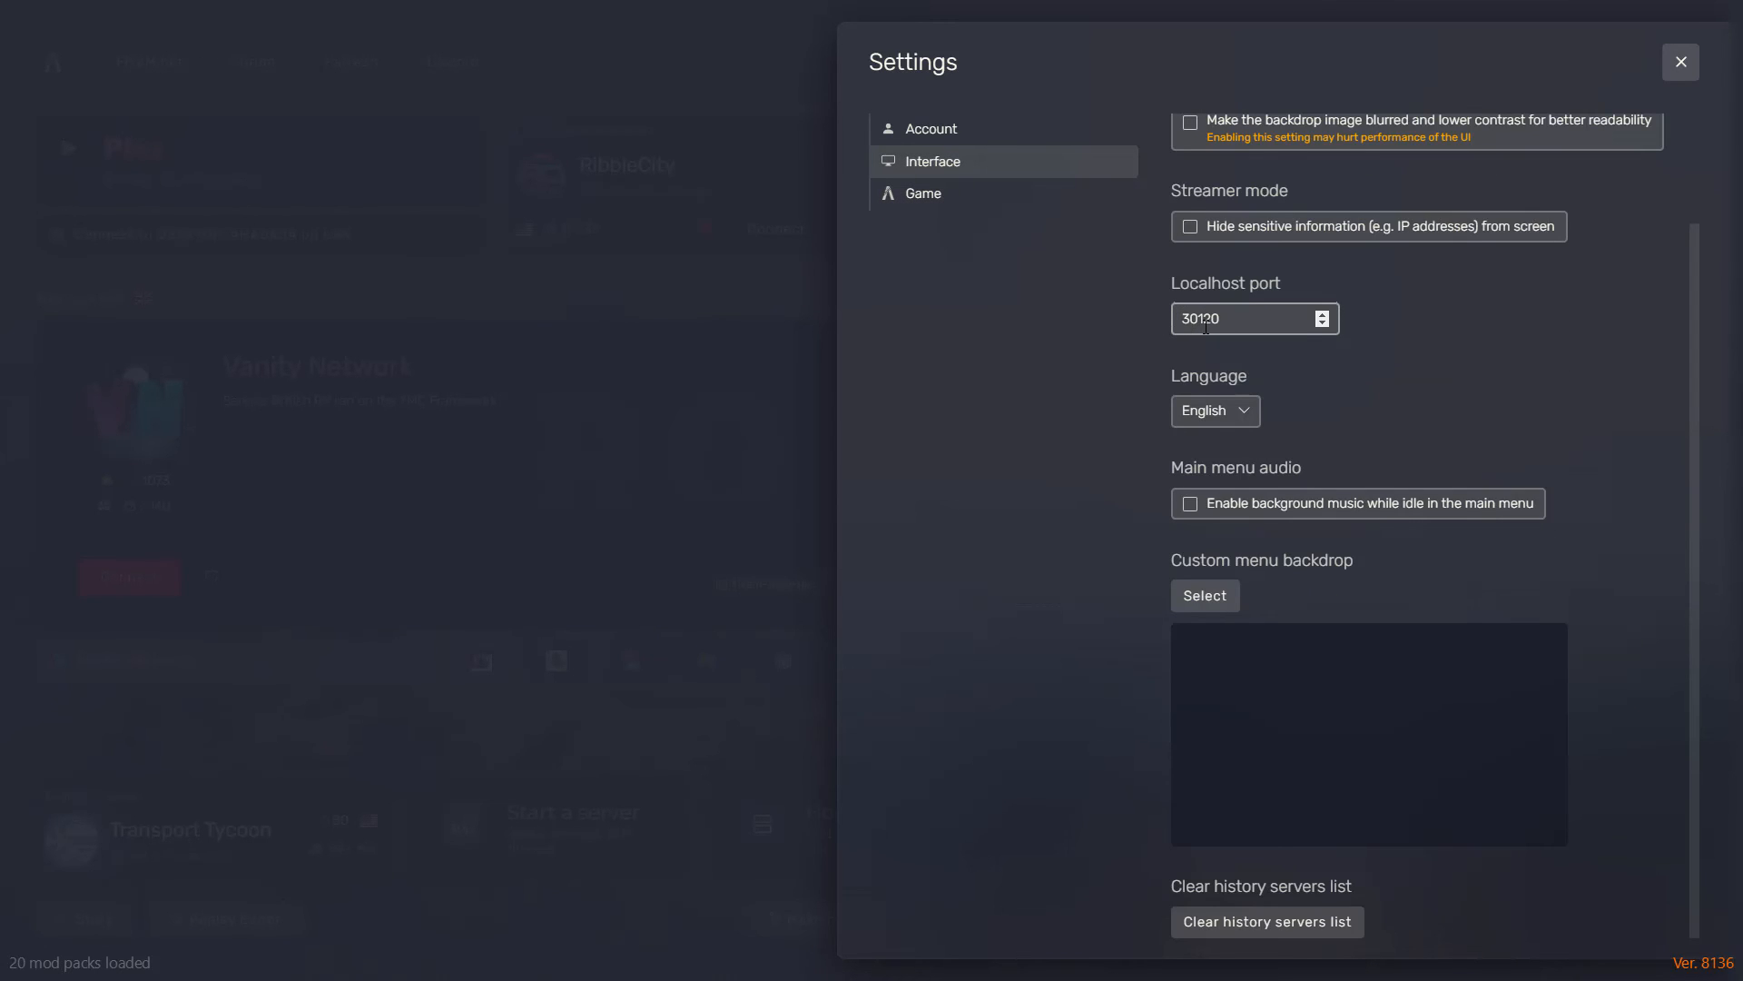
click(1681, 62)
click(311, 238)
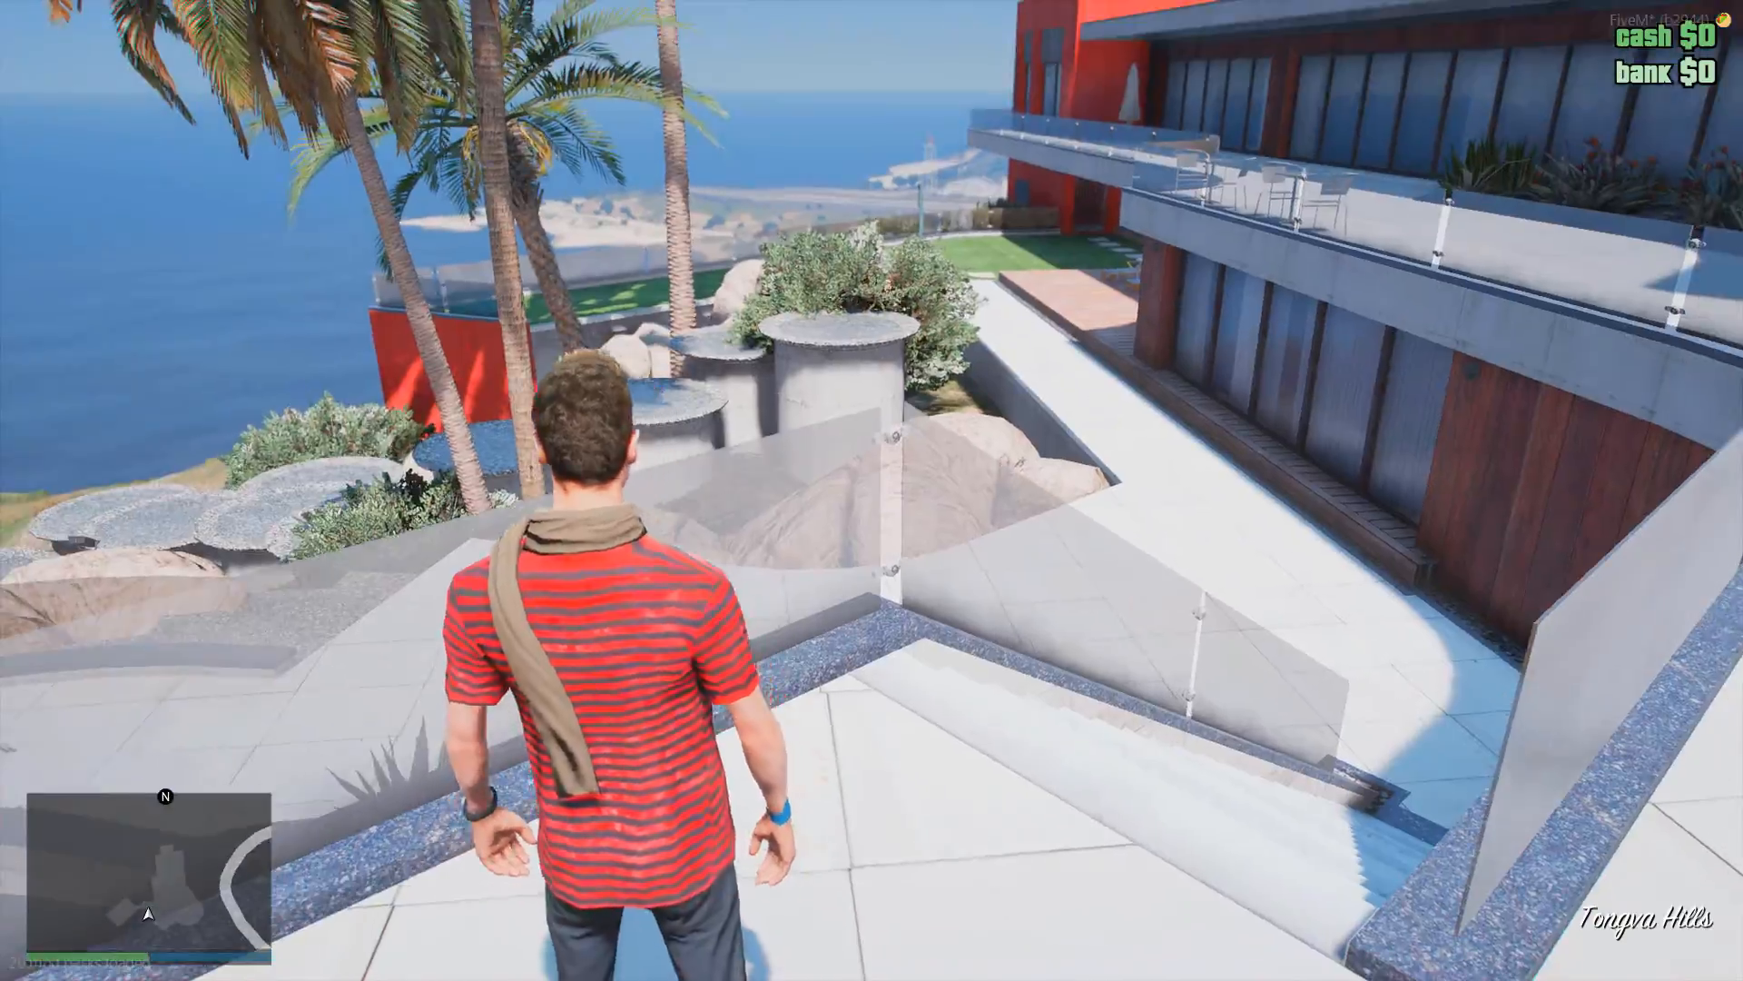
key(w)
key(w)
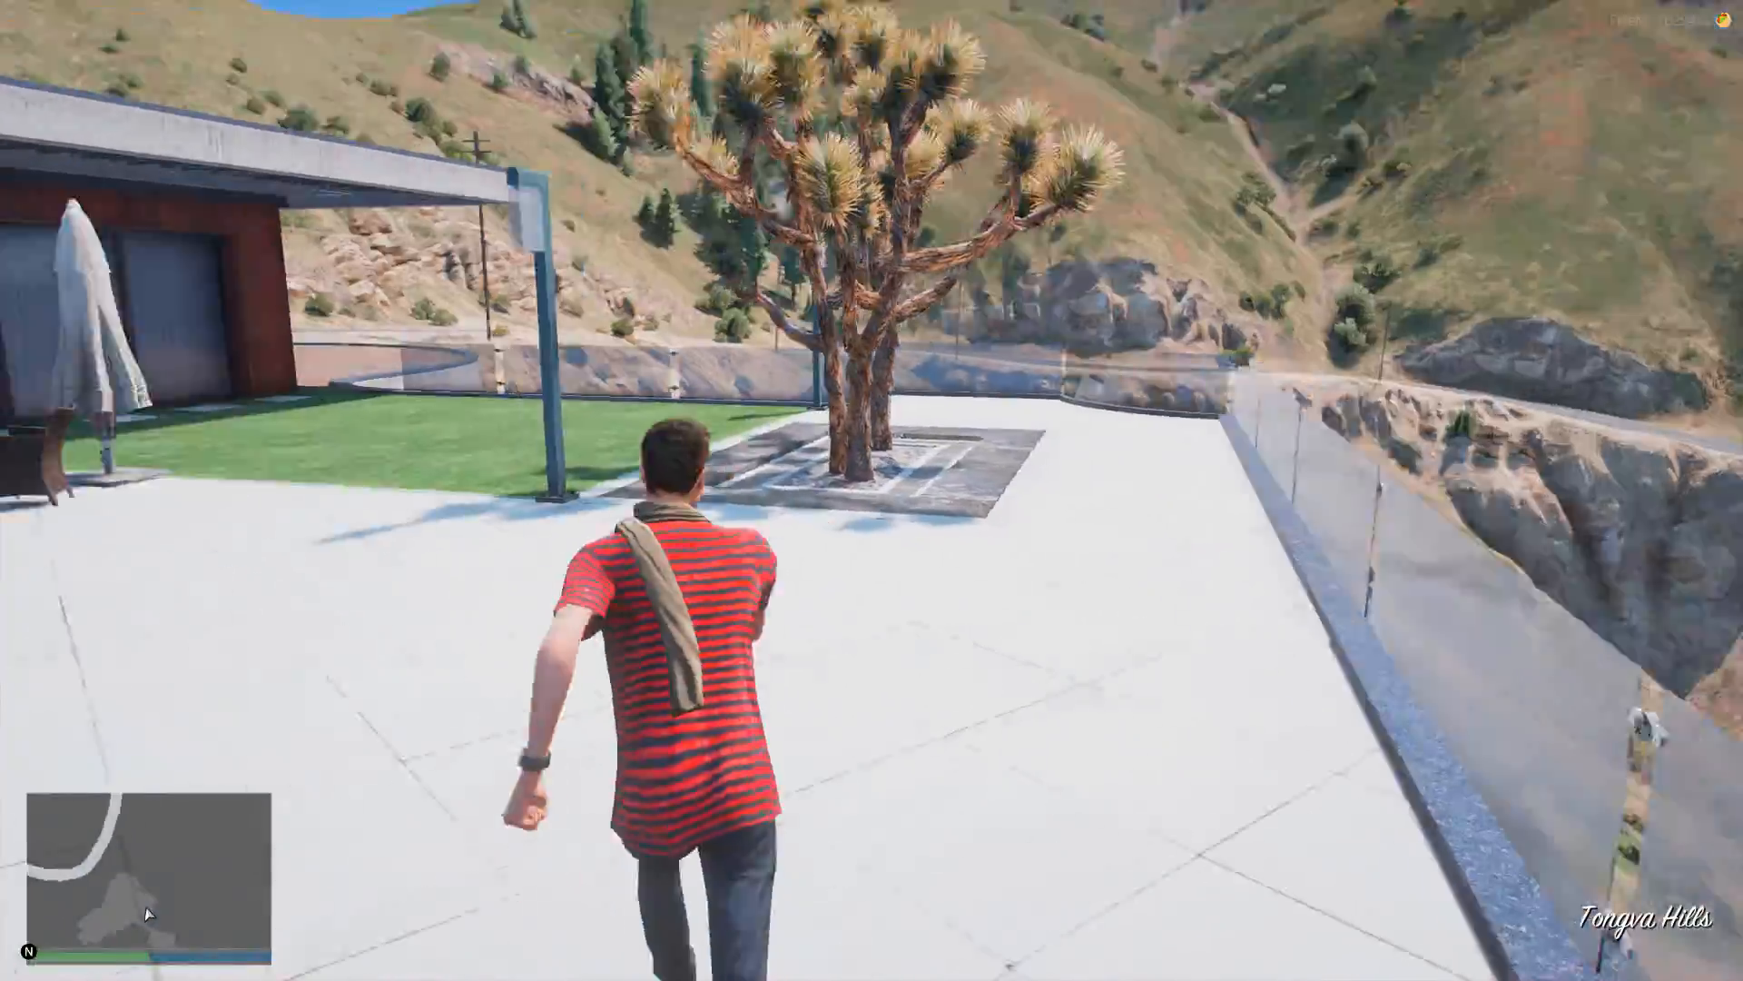
key(w)
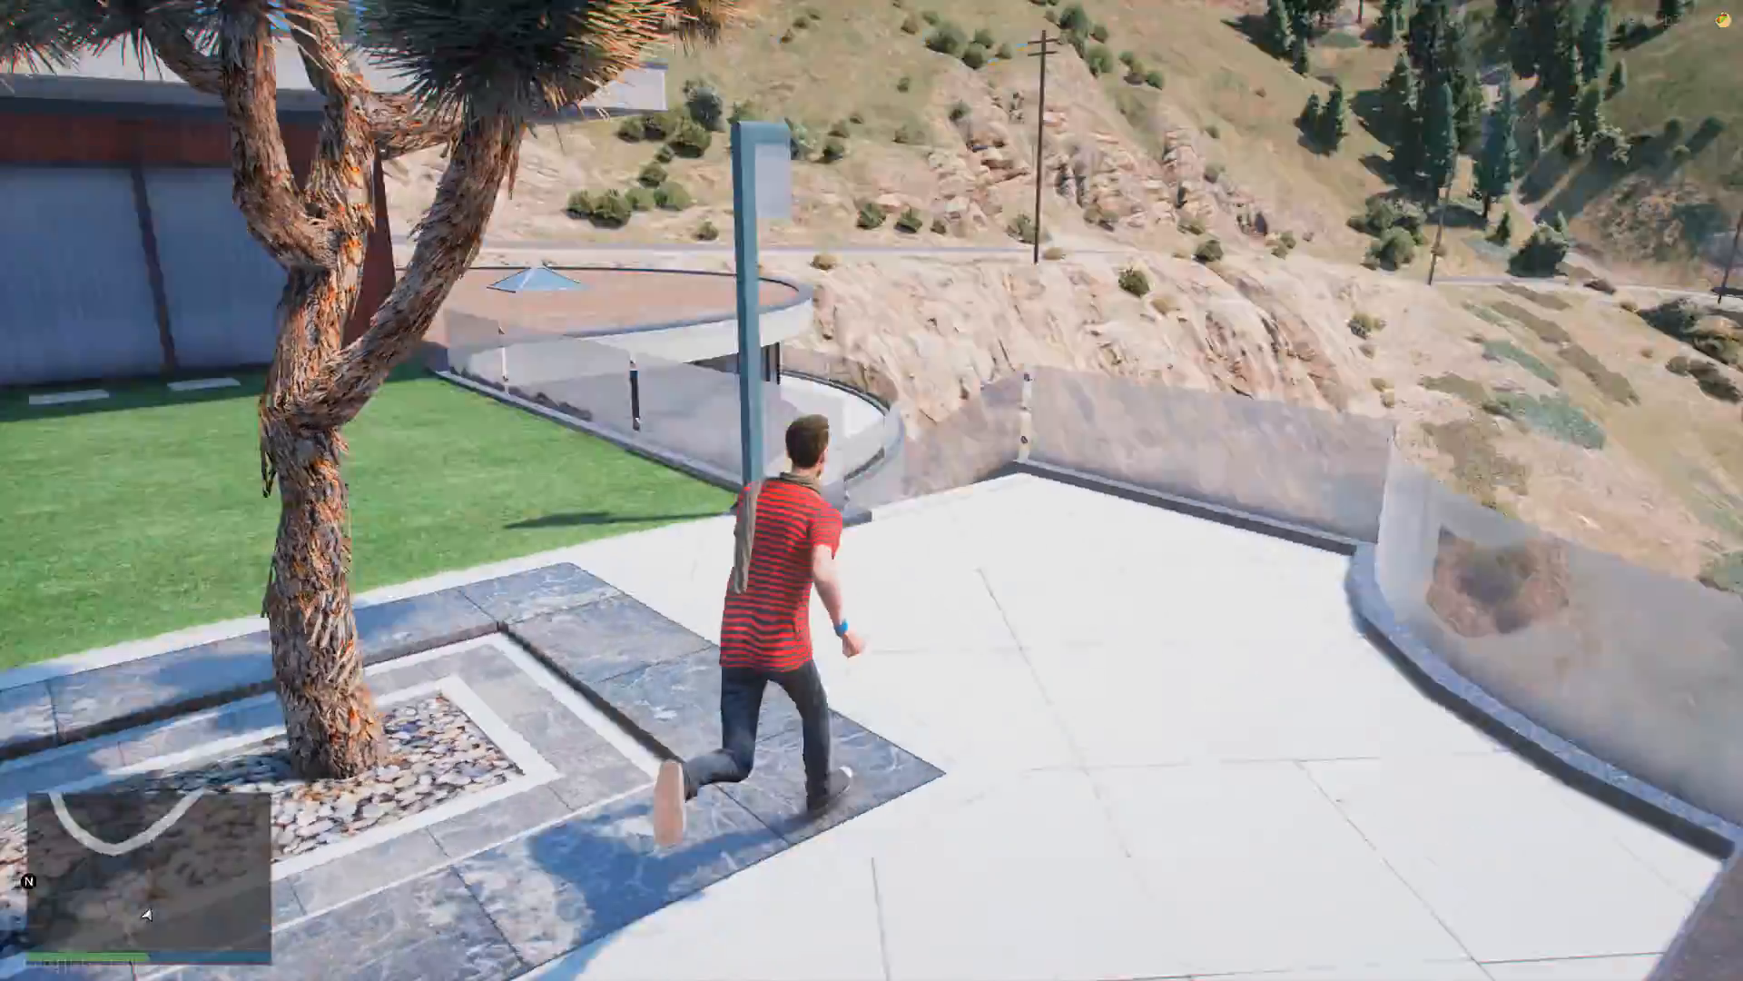
key(w)
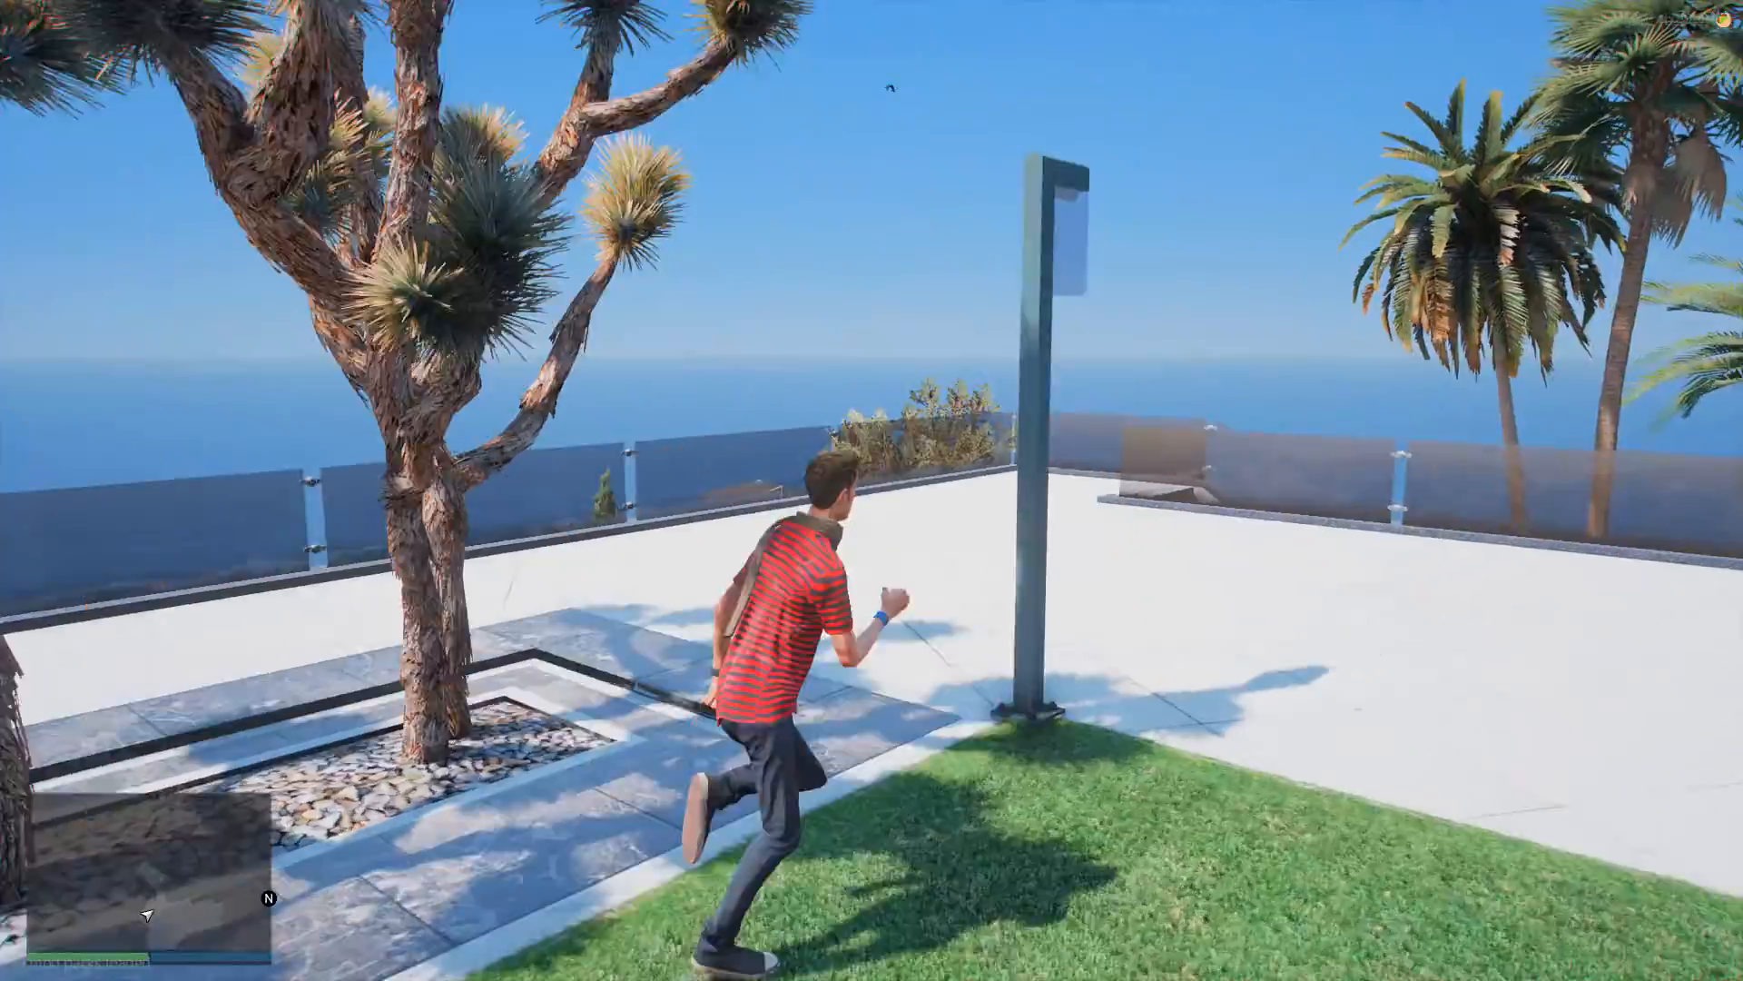
key(w)
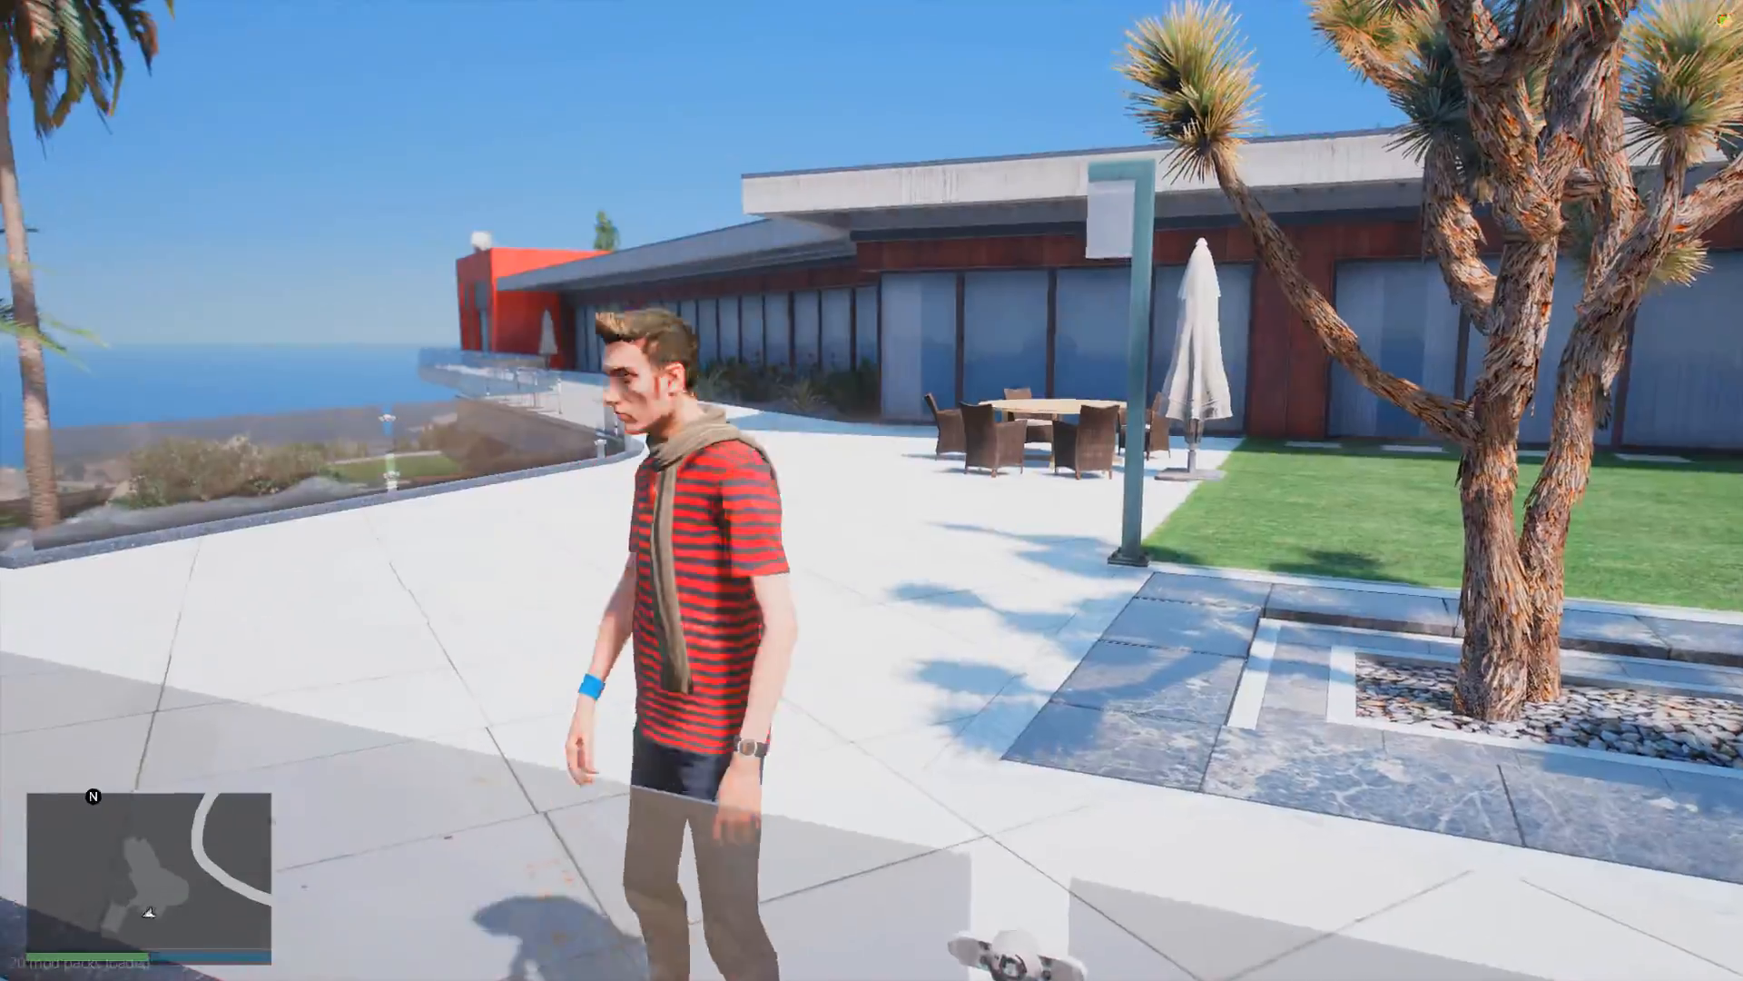
key(w)
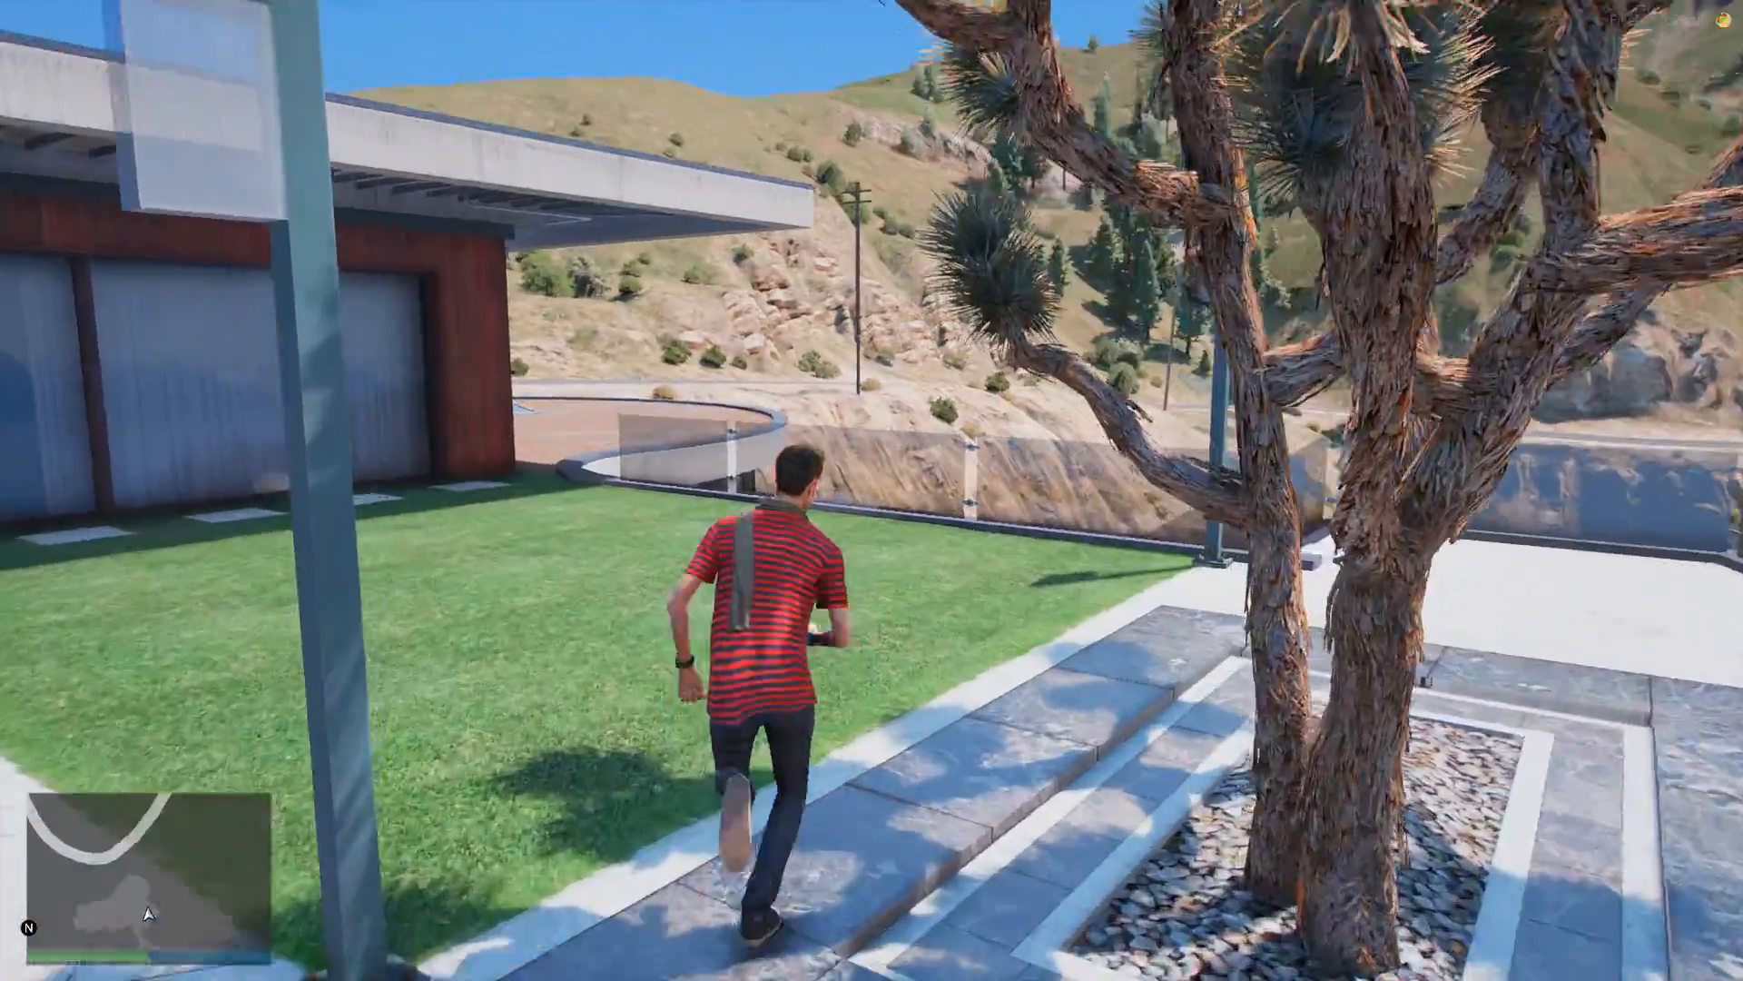